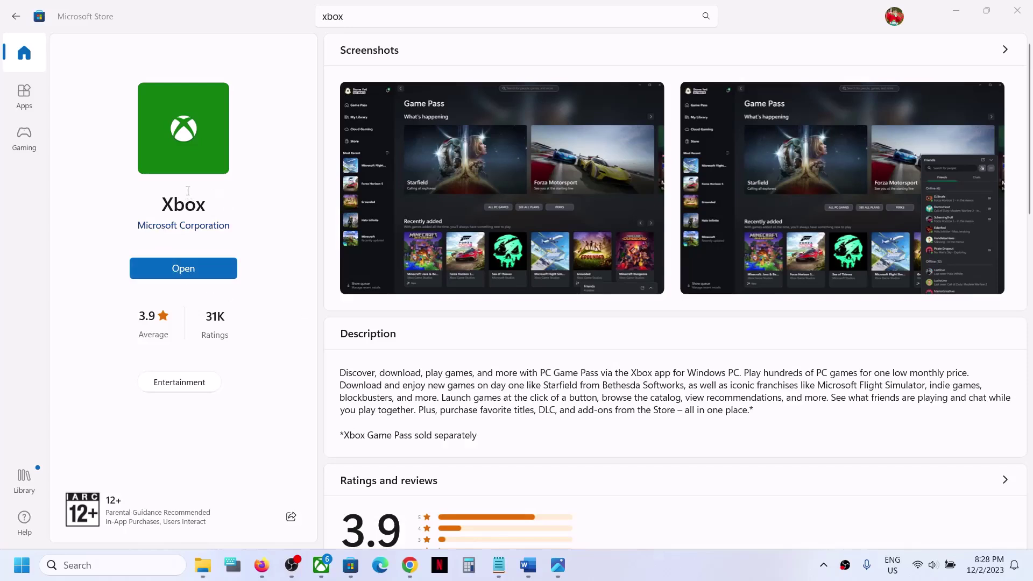
# View the saved screenshot of the 0x80D02017 error, and return to the Xbox page in Microsoft Store
pyautogui.click(557, 565)
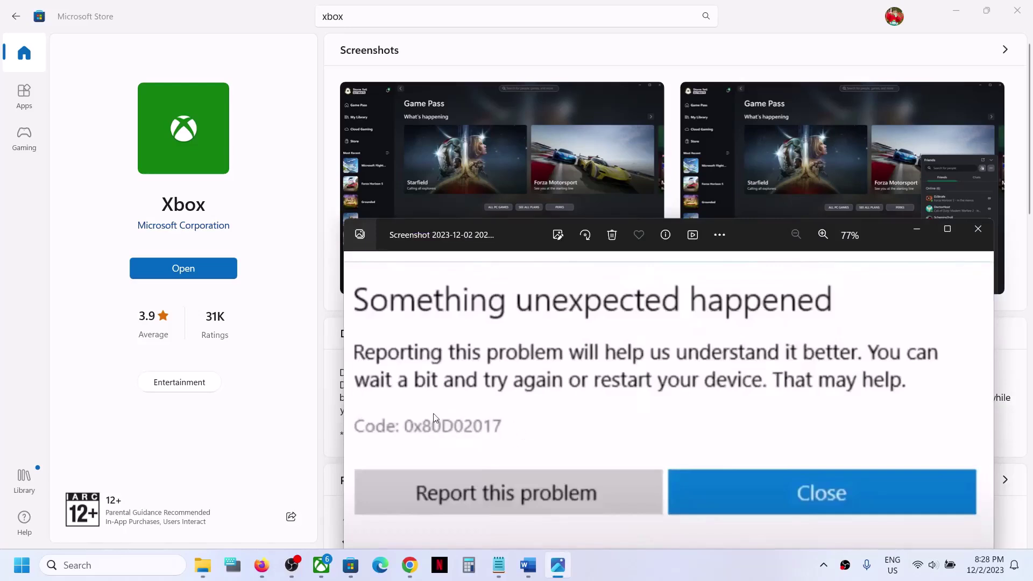
pyautogui.click(316, 192)
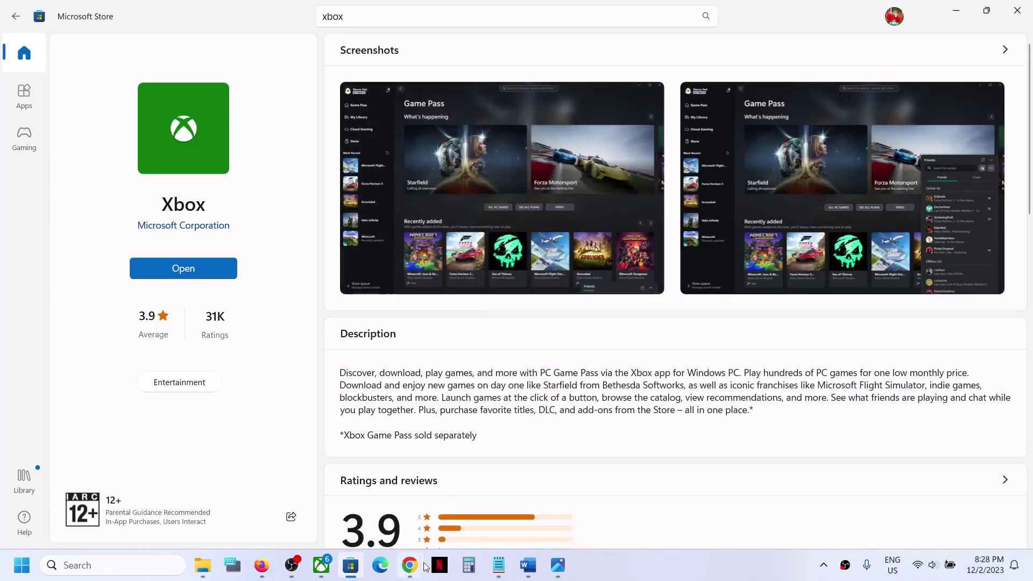
# Switch to Chrome, open the "Xbox App for Windows PC" search result and download the Xbox app from that page
pyautogui.moveTo(423, 570)
pyautogui.click(481, 484)
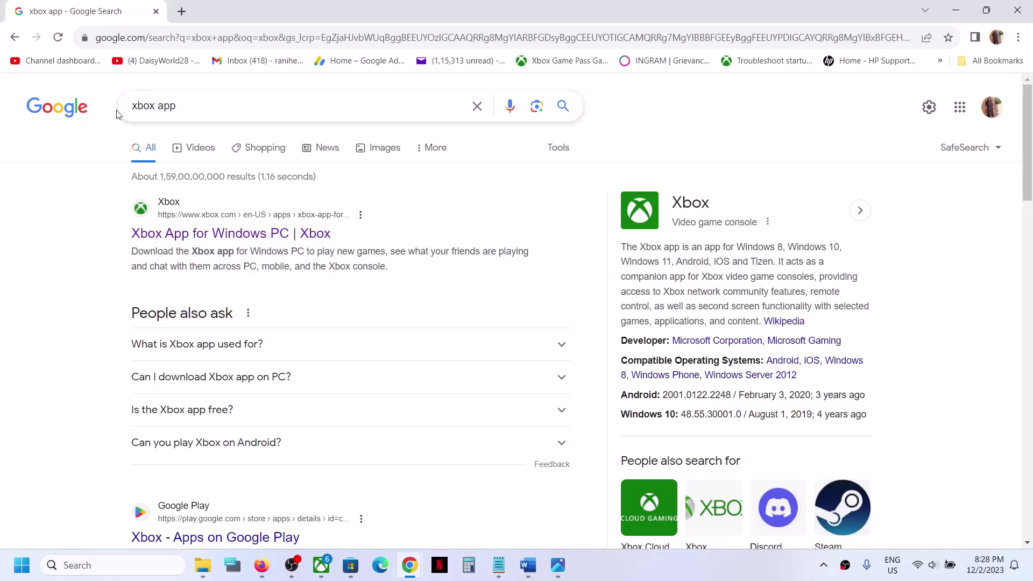
pyautogui.click(227, 237)
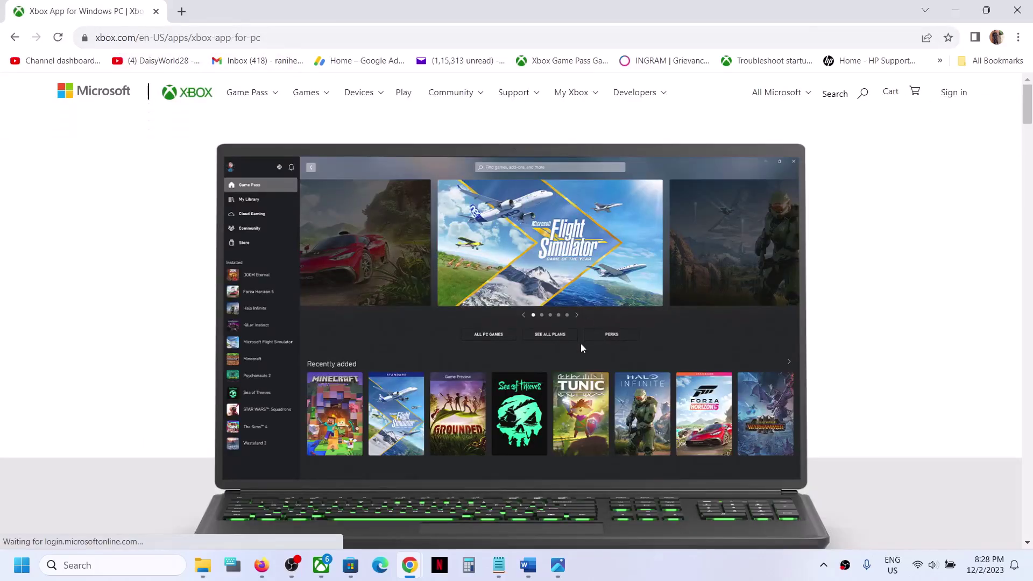
pyautogui.scroll(-5, 571, 366)
pyautogui.scroll(-5, 571, 371)
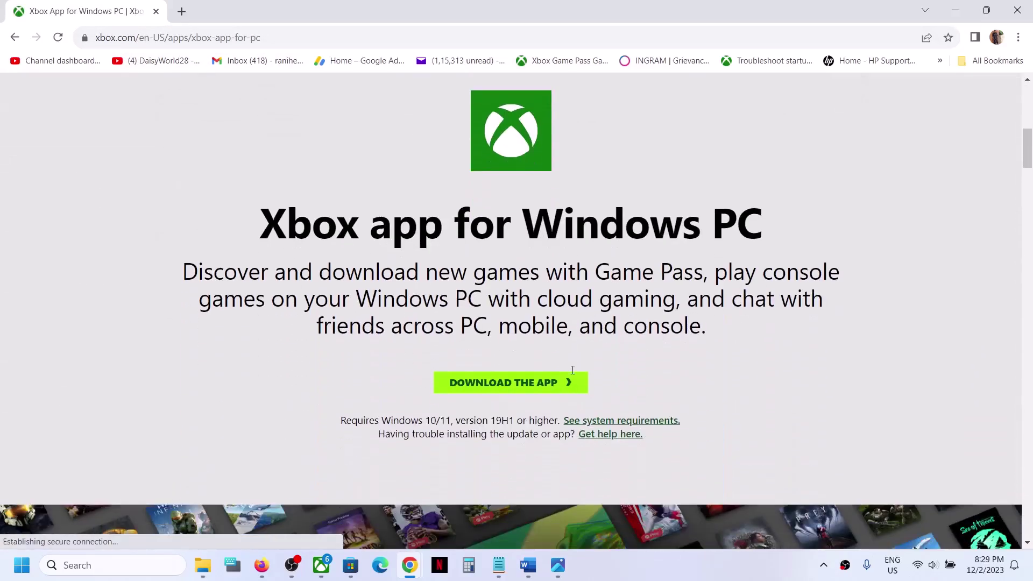
pyautogui.click(541, 389)
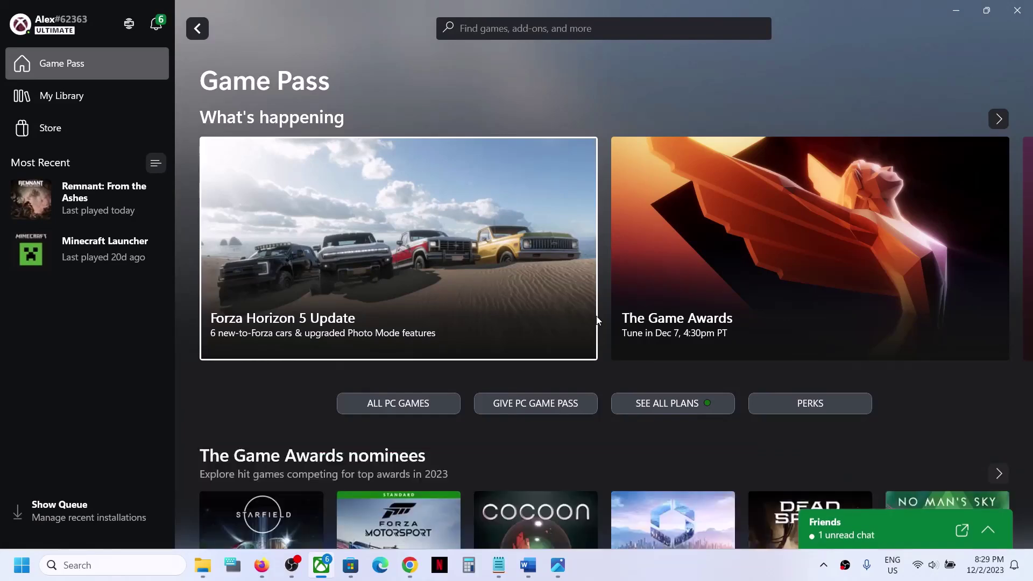
pyautogui.moveTo(410, 565)
pyautogui.click(482, 518)
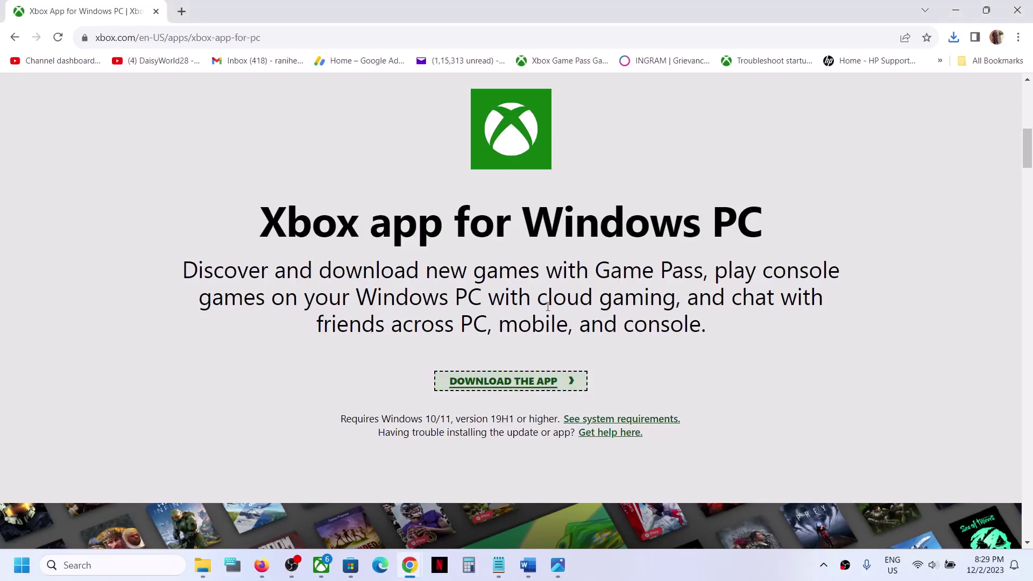
# Read the Step 1 instruction about logging out and in with the correct account in the Word notes
pyautogui.click(651, 575)
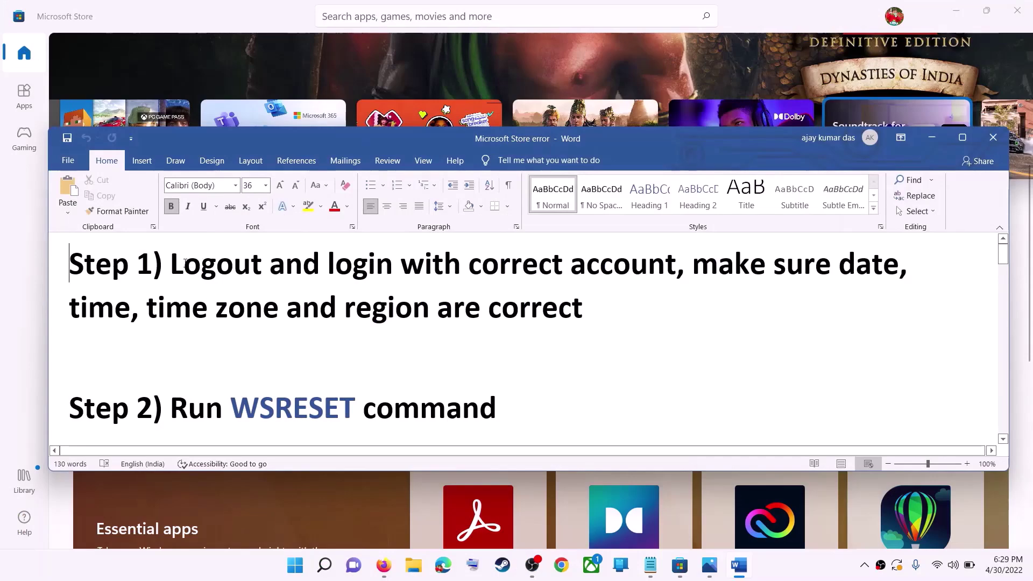
pyautogui.moveTo(171, 263); pyautogui.dragTo(676, 264)
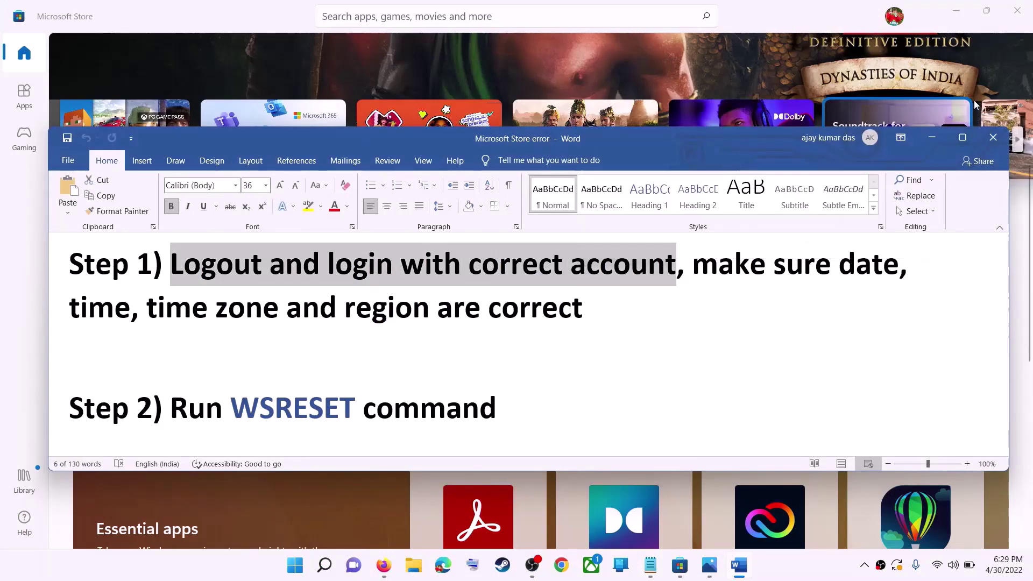
pyautogui.click(934, 142)
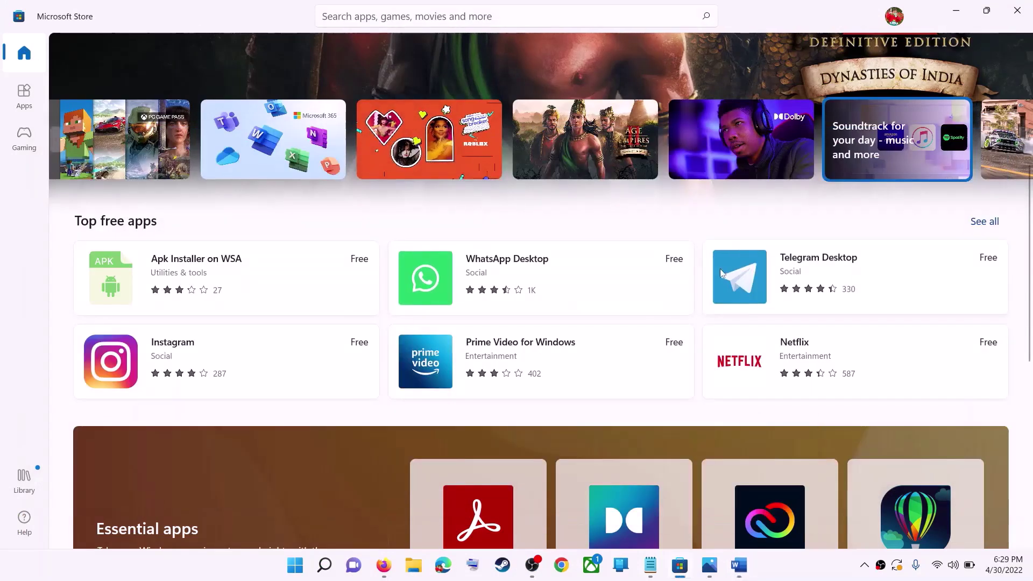
# Sign out of Microsoft Store and sign back in with the first listed Microsoft account
pyautogui.scroll(5, 737, 301)
pyautogui.scroll(-2, 756, 329)
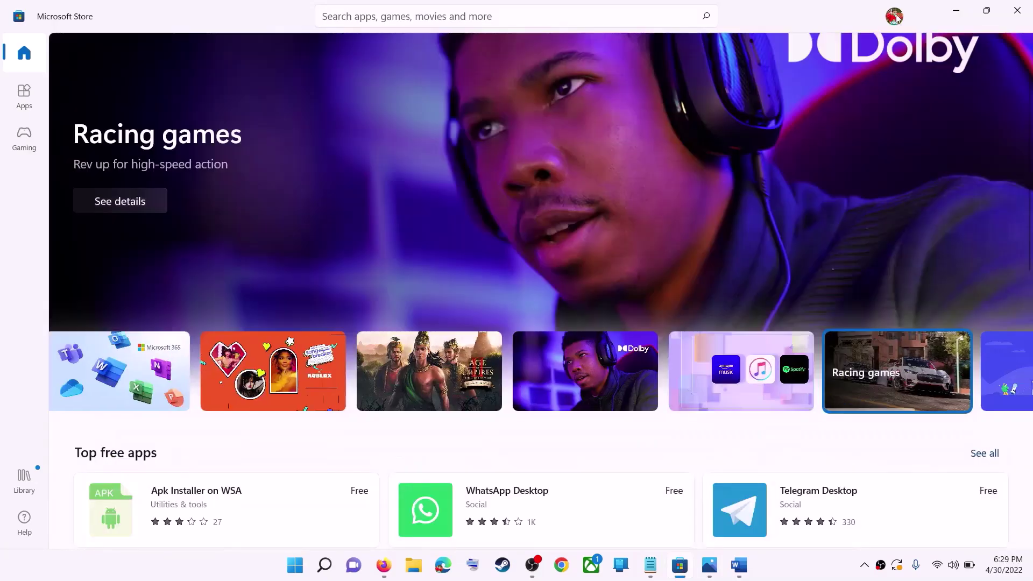
pyautogui.click(895, 17)
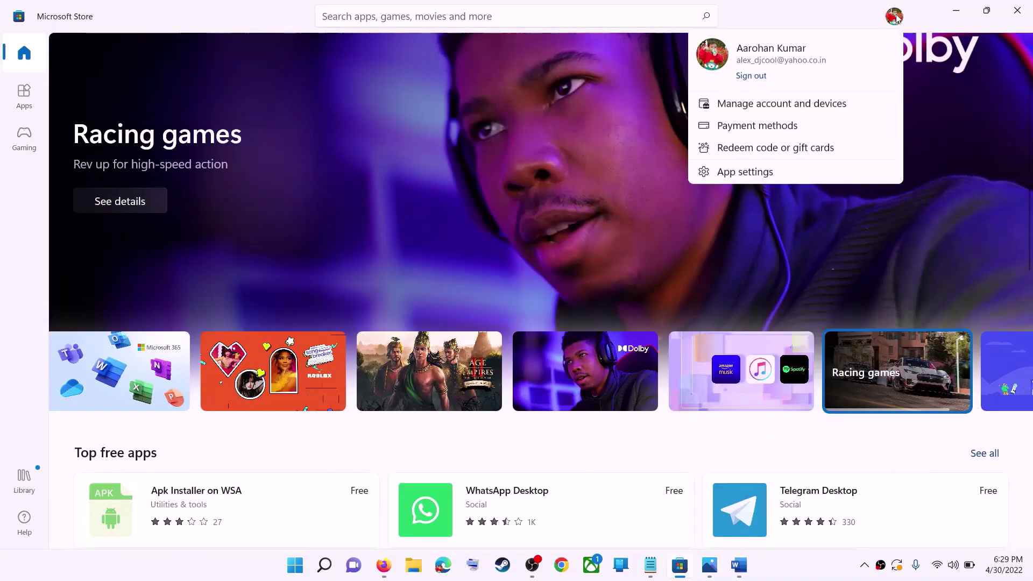
pyautogui.click(738, 80)
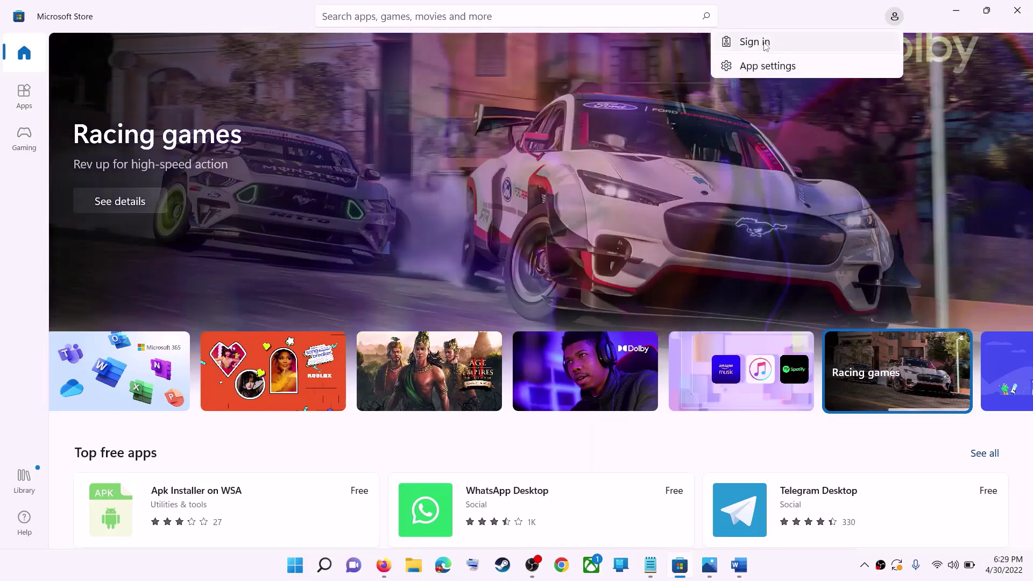
pyautogui.click(755, 42)
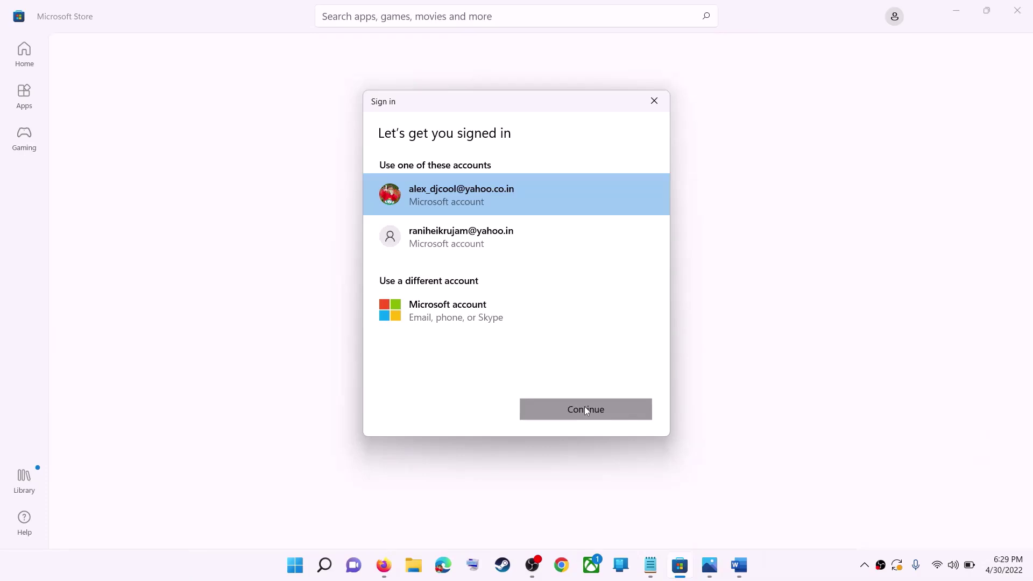
pyautogui.click(586, 410)
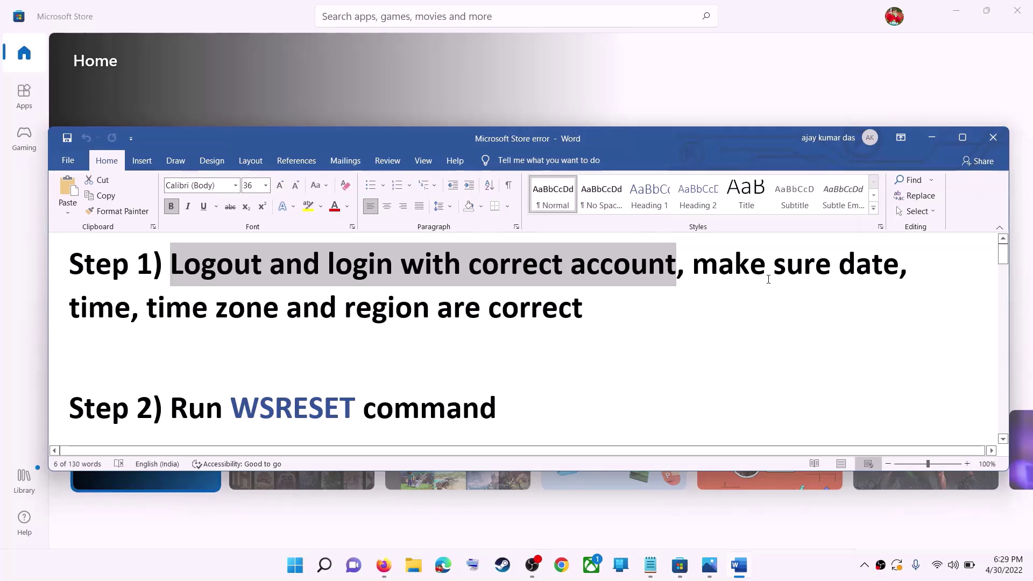
# Open the Windows date and time settings and check the automatic time setting and the time zone
pyautogui.moveTo(769, 275); pyautogui.dragTo(525, 300)
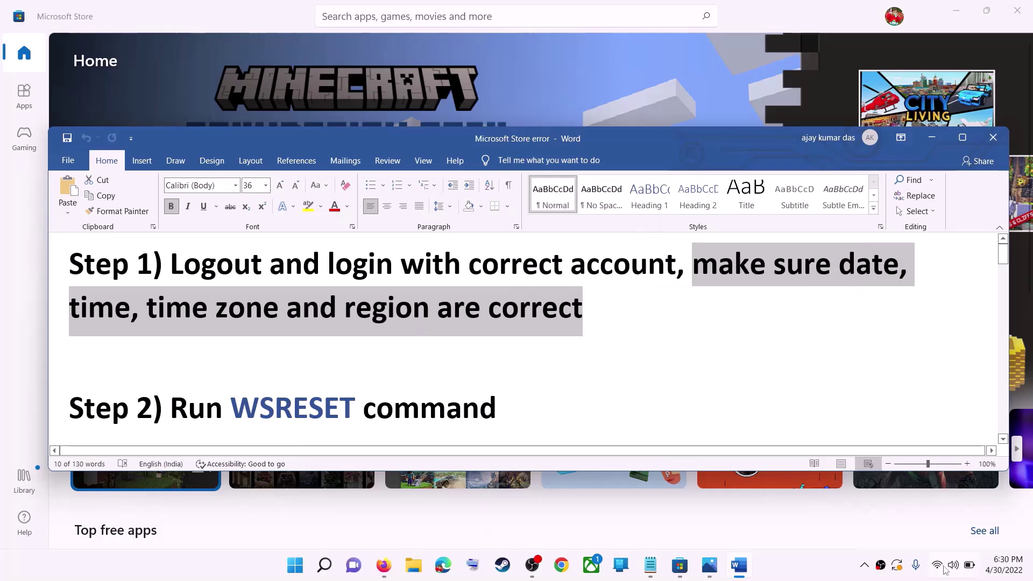
pyautogui.rightClick(1000, 565)
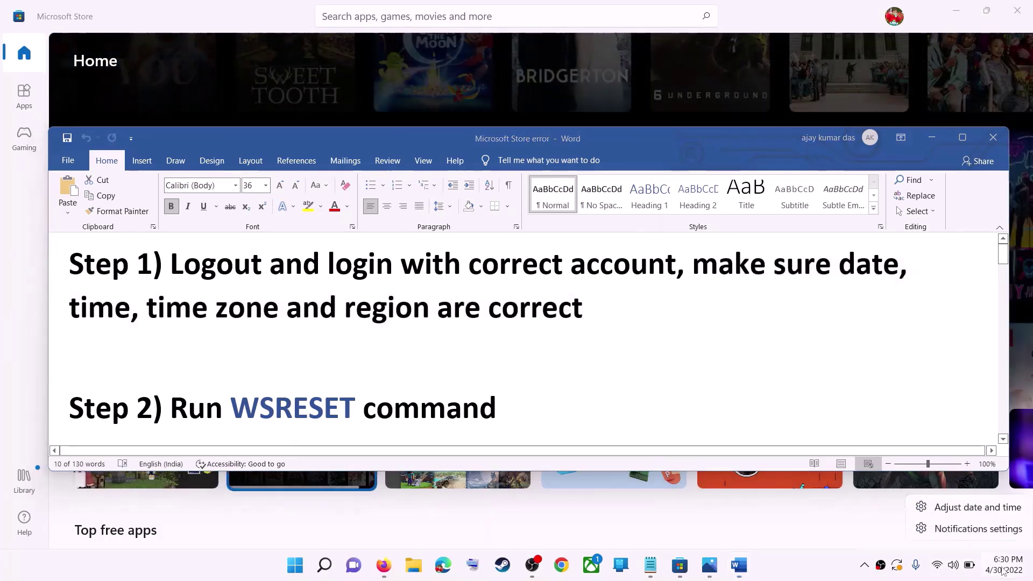
pyautogui.click(974, 517)
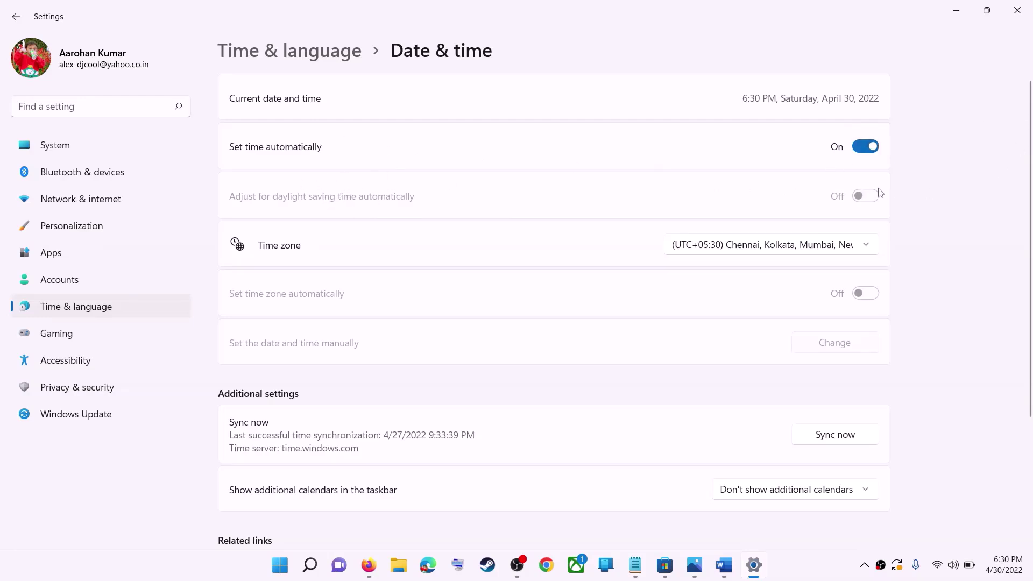
pyautogui.click(759, 248)
pyautogui.click(788, 247)
pyautogui.scroll(-1, 926, 302)
pyautogui.scroll(-2, 928, 302)
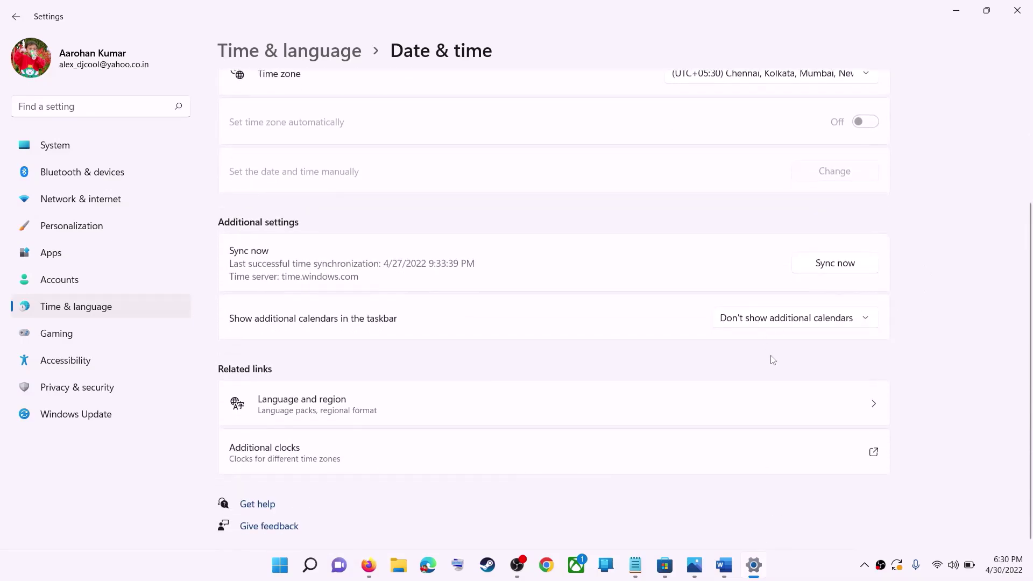
pyautogui.scroll(1, 770, 357)
pyautogui.scroll(-2, 768, 361)
pyautogui.scroll(3, 456, 316)
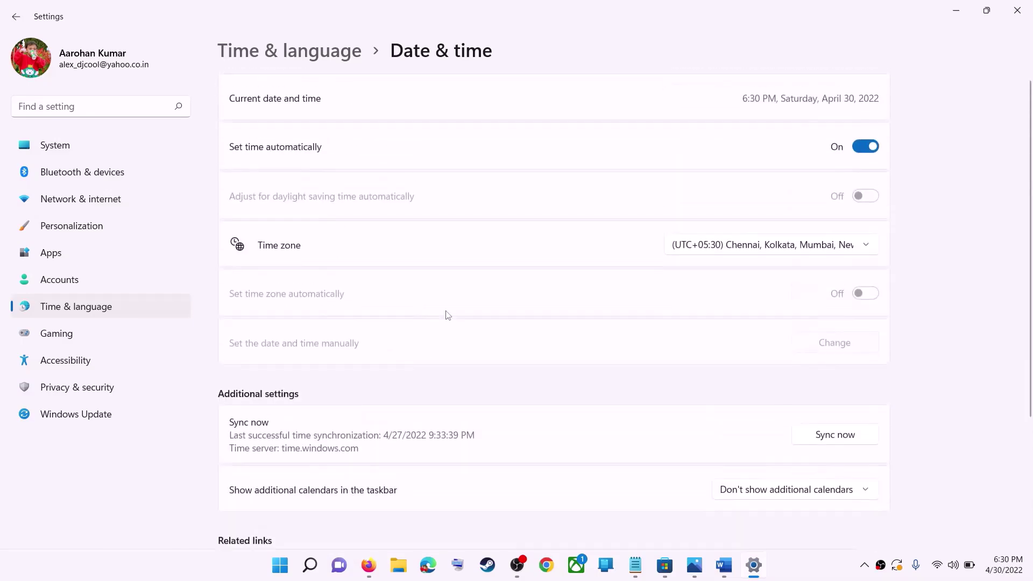
# Check the country or region under the Language & region settings, and close Settings
pyautogui.click(70, 316)
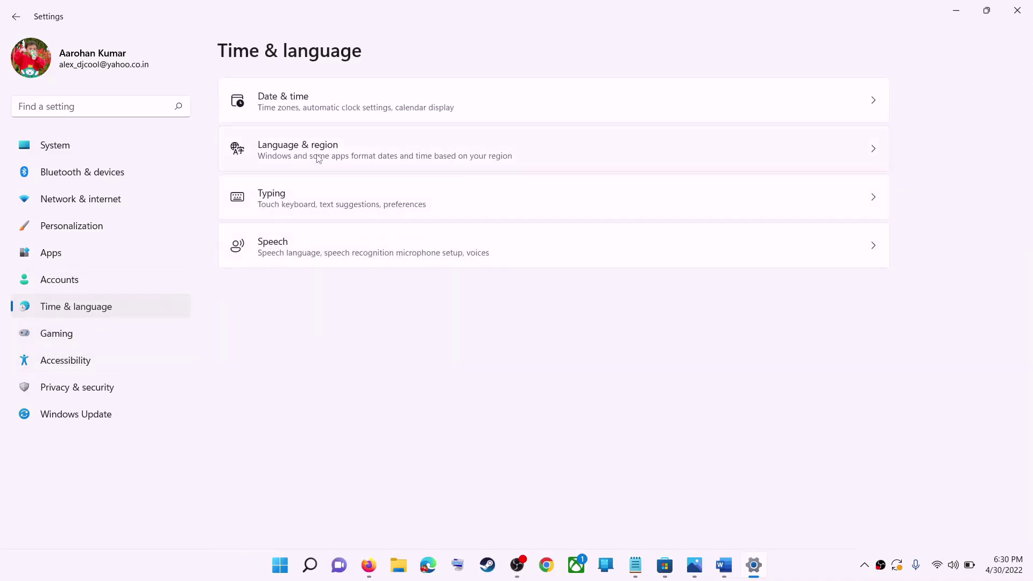
pyautogui.click(780, 163)
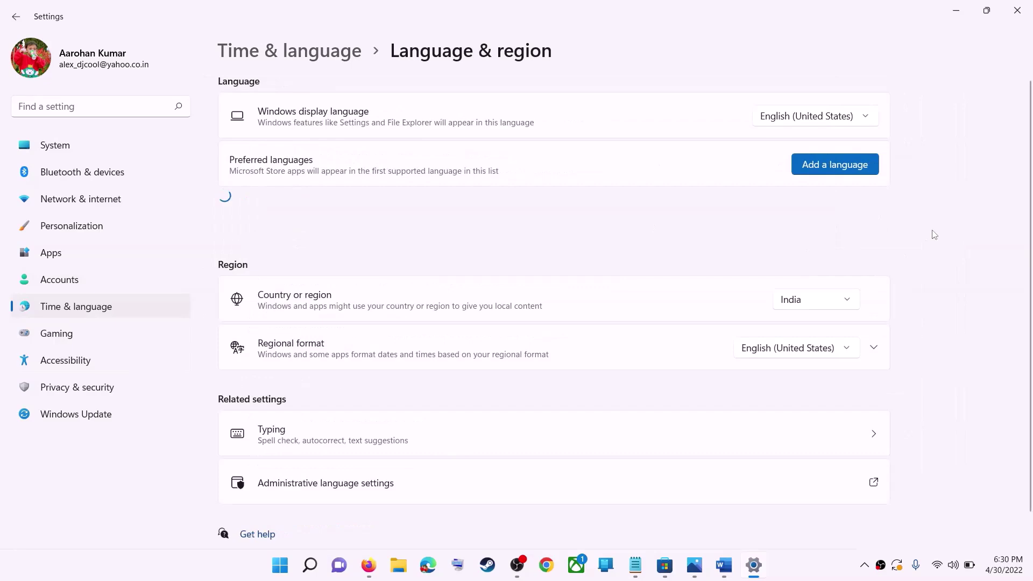
pyautogui.click(796, 294)
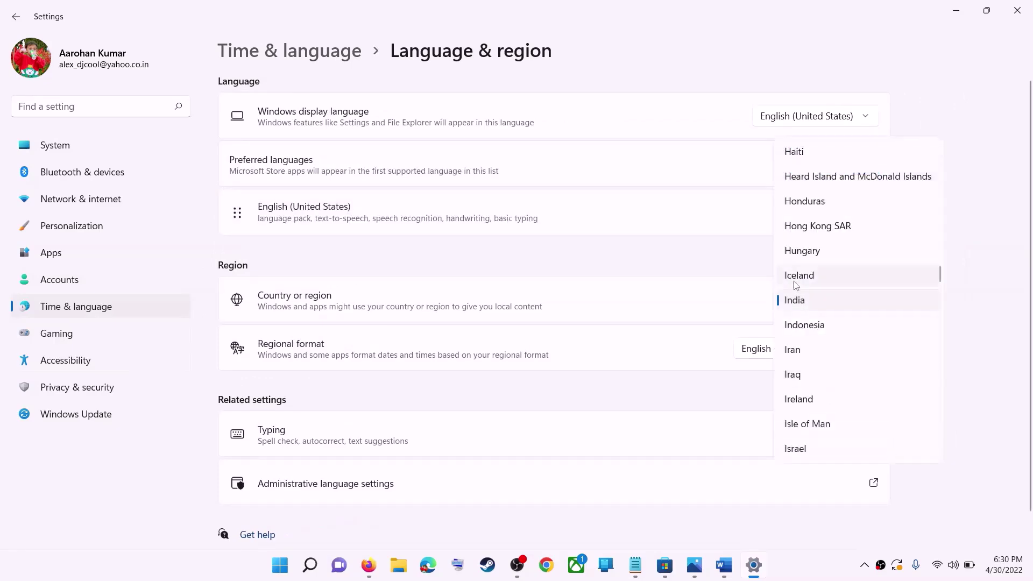
pyautogui.click(1007, 295)
pyautogui.click(1024, 15)
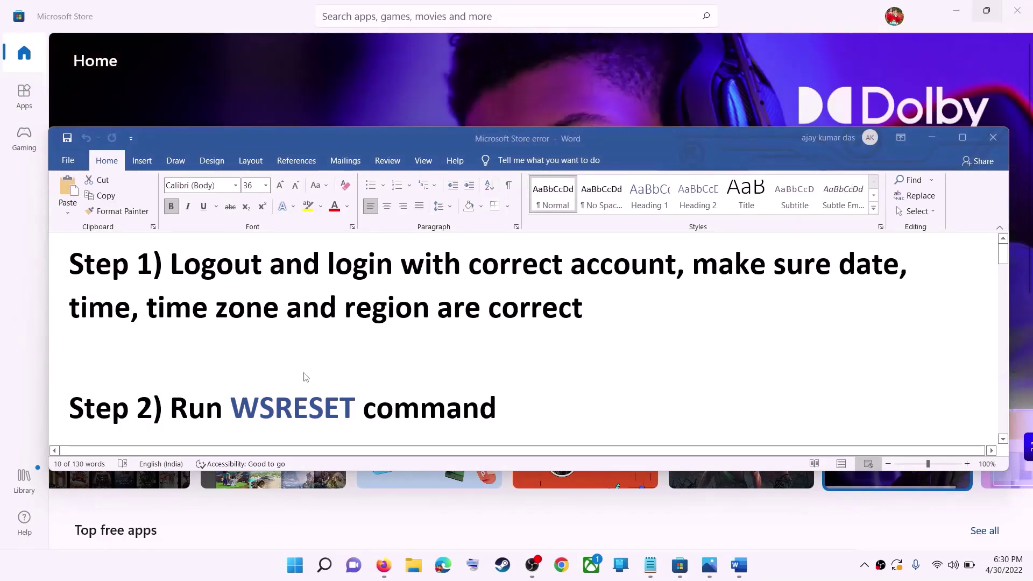
# Copy WSRESET from Step 2 of the Word notes, run it through Windows search, and maximize the reopened Microsoft Store
pyautogui.moveTo(692, 264); pyautogui.dragTo(582, 307)
pyautogui.scroll(-1, 362, 377)
pyautogui.doubleClick(322, 376)
pyautogui.hotkey('ctrl', 'c')
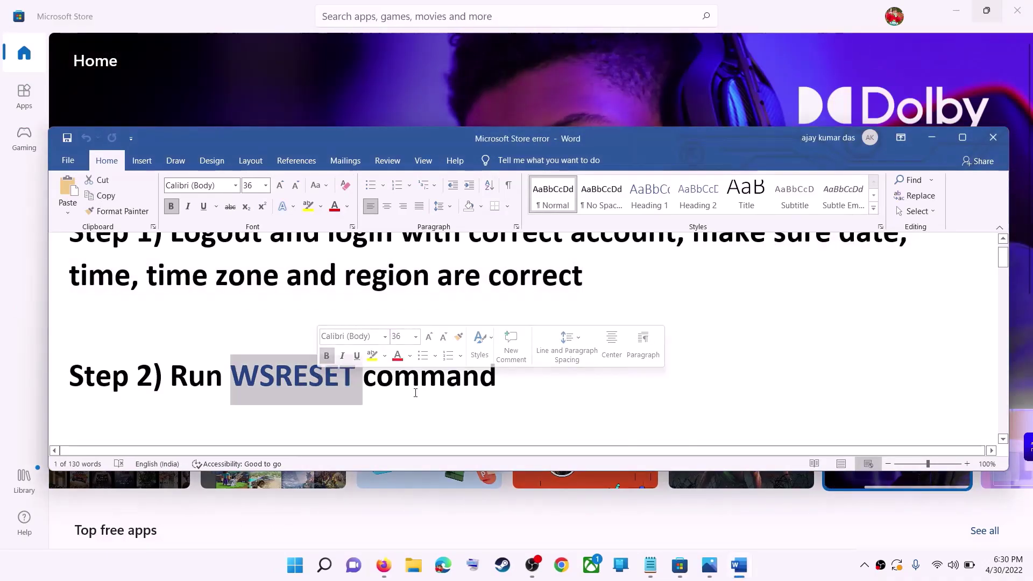
pyautogui.click(308, 569)
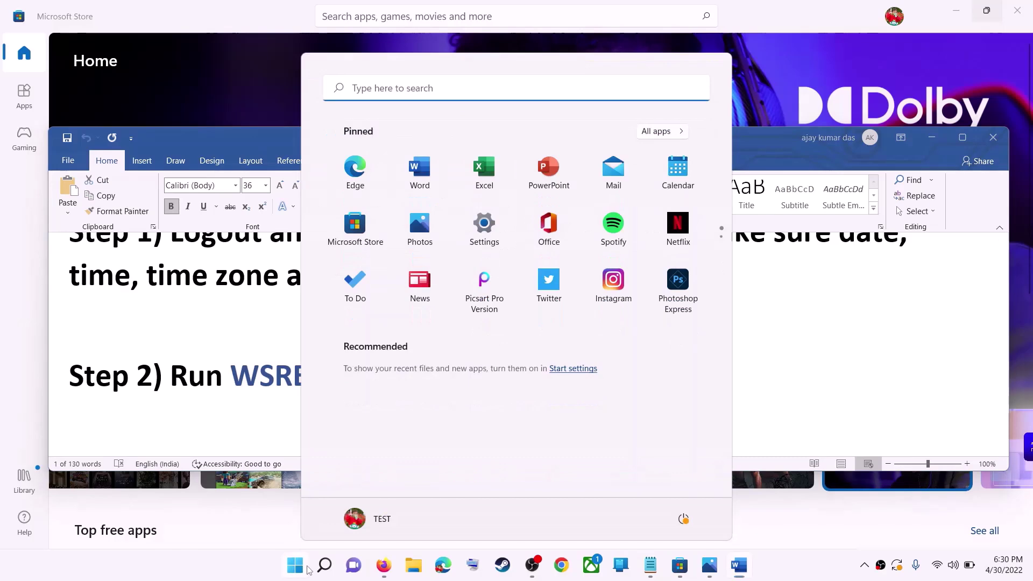
pyautogui.hotkey('ctrl', 'v')
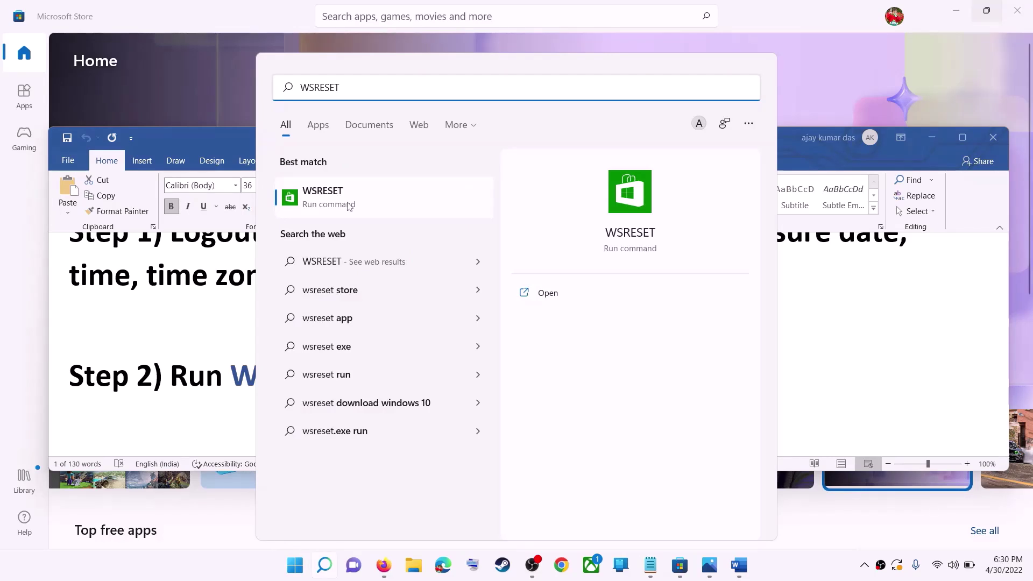
pyautogui.click(349, 206)
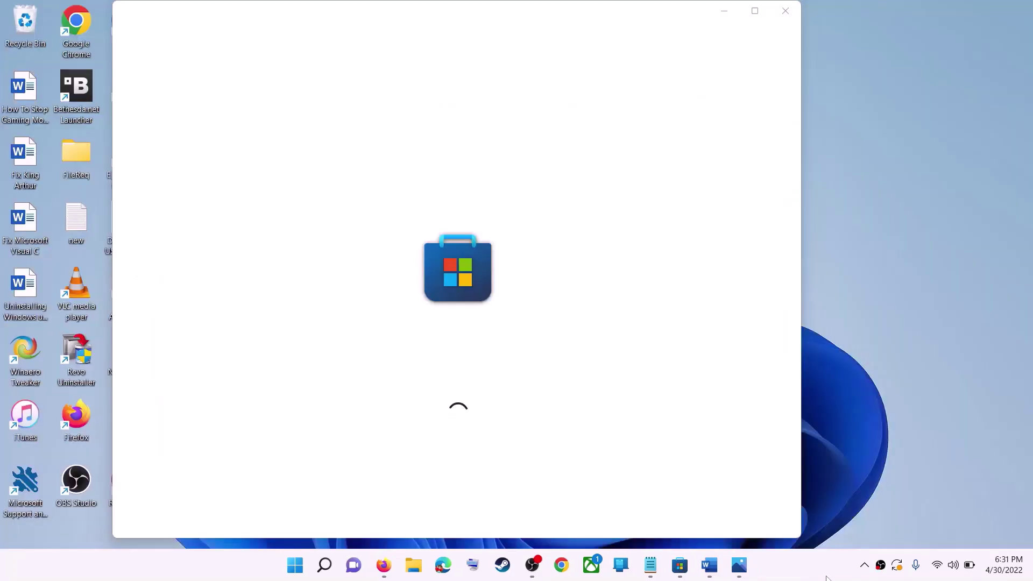
pyautogui.click(759, 13)
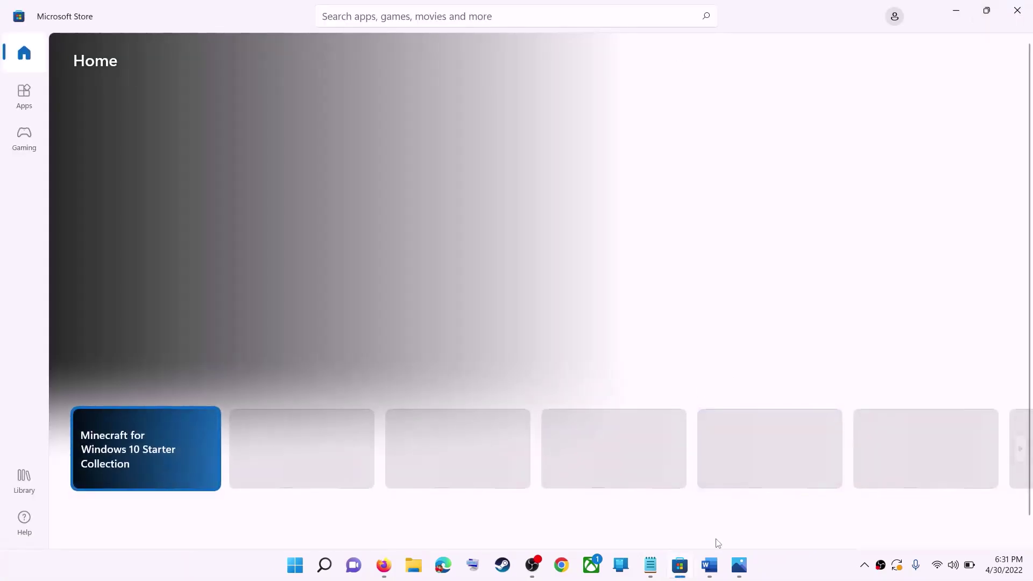
# Following Step 3 of the Word notes, search Windows for "store", open Microsoft Store's app settings and repair the app
pyautogui.click(710, 565)
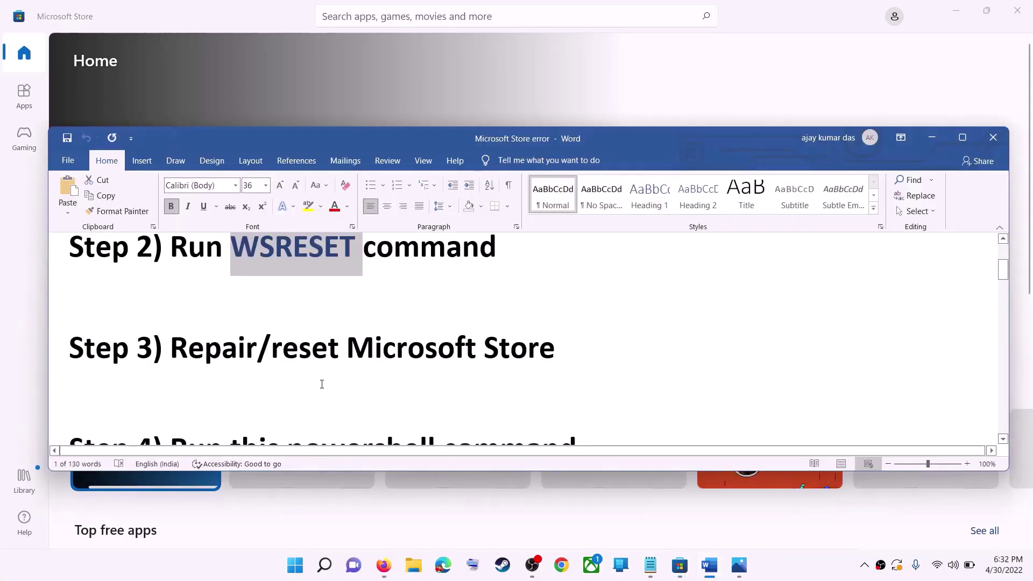
pyautogui.moveTo(272, 349); pyautogui.dragTo(561, 350)
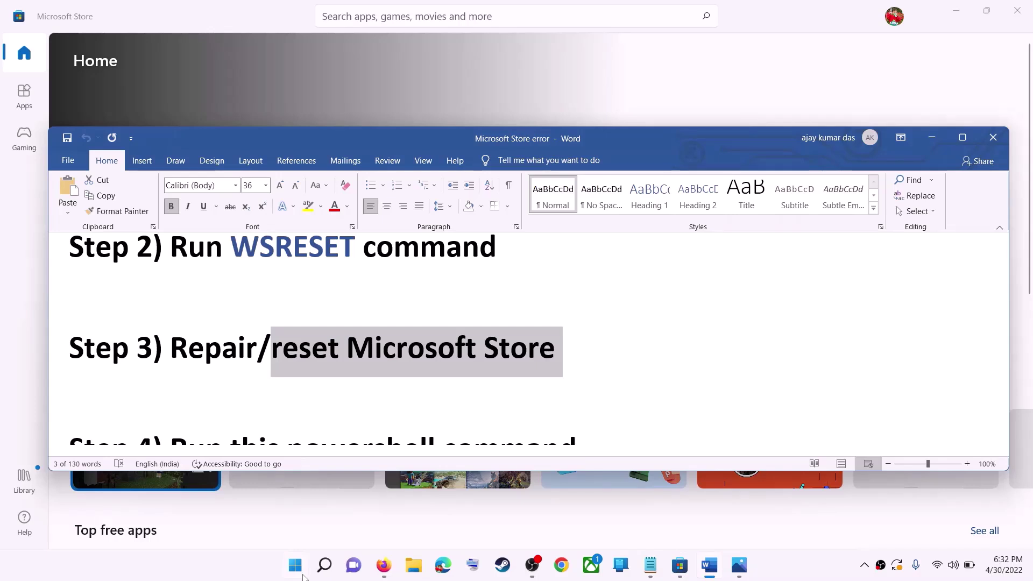
pyautogui.click(303, 576)
pyautogui.write('store')
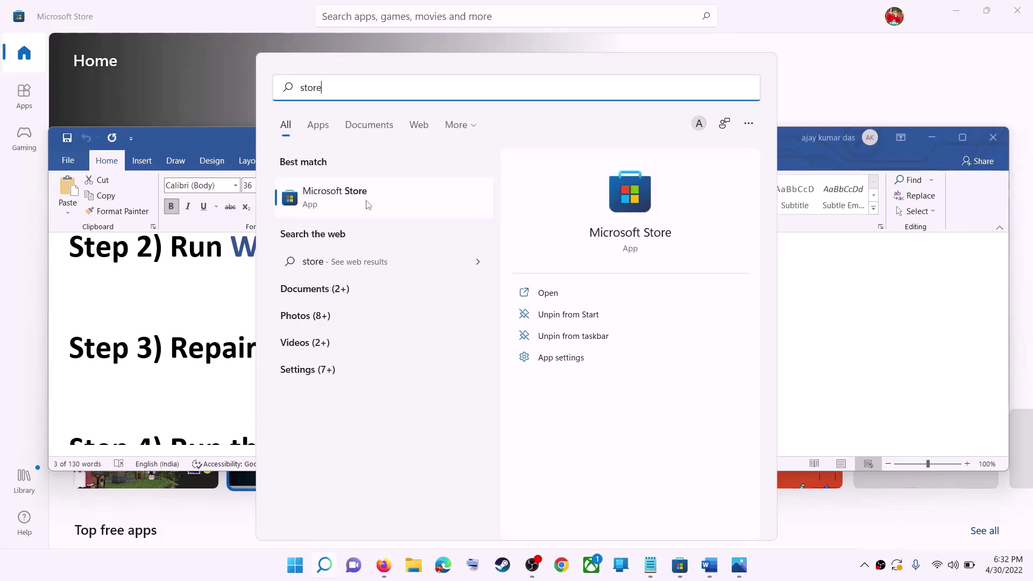
pyautogui.click(560, 357)
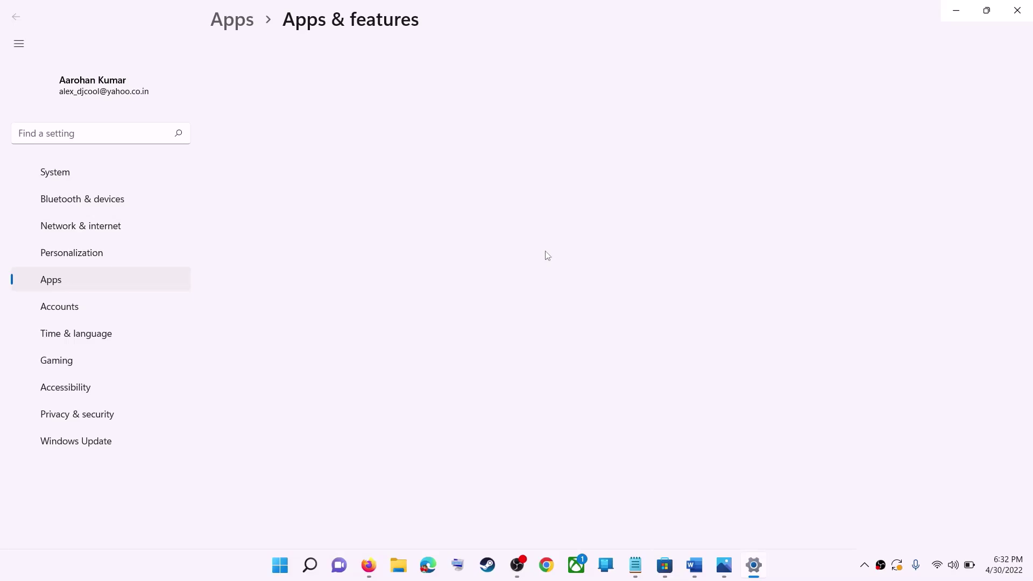
pyautogui.scroll(-5, 374, 339)
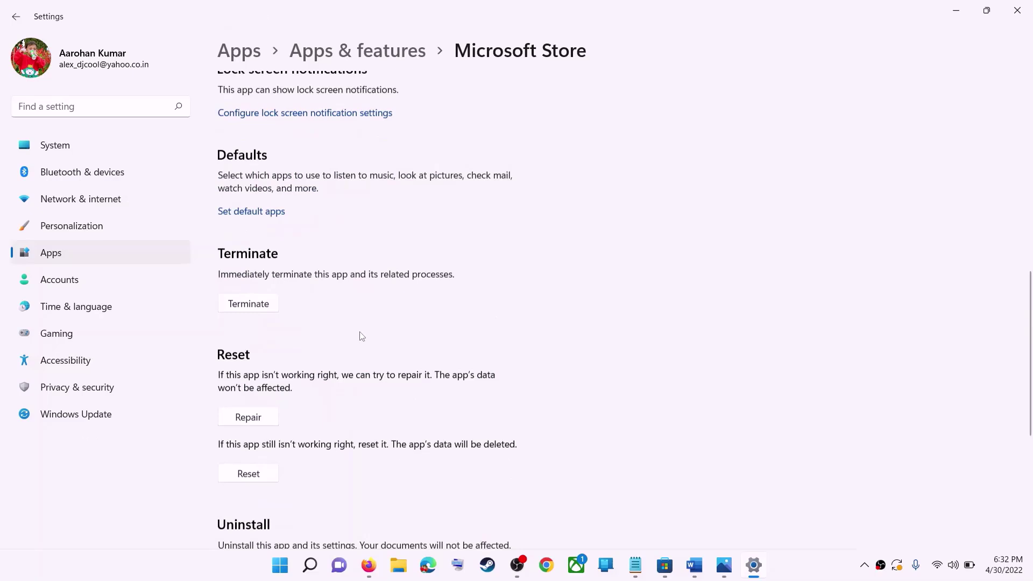
pyautogui.scroll(-3, 361, 336)
pyautogui.click(248, 264)
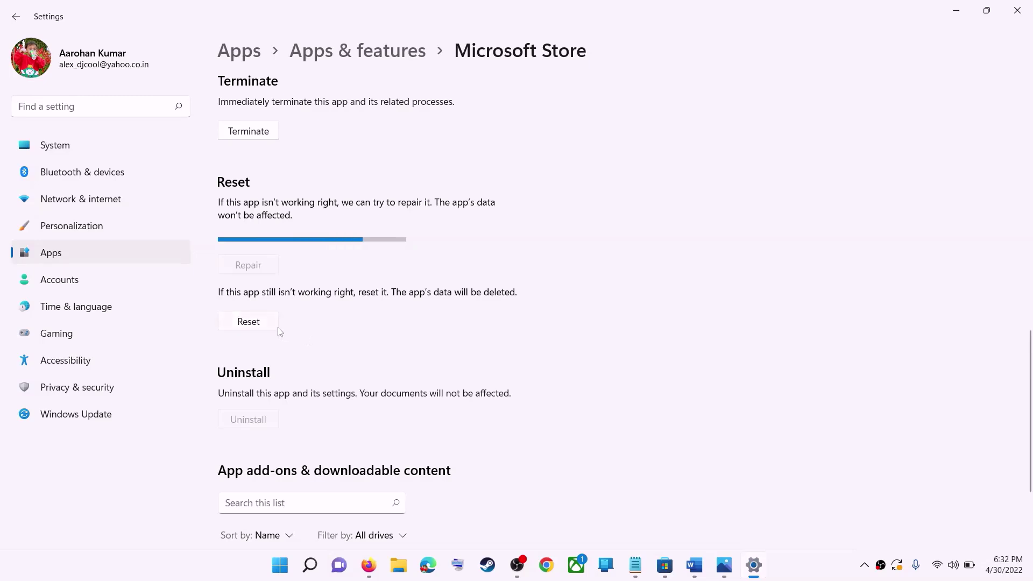
# Reset the Microsoft Store app, confirming the deletion of its data, and return to the Word notes
pyautogui.click(258, 326)
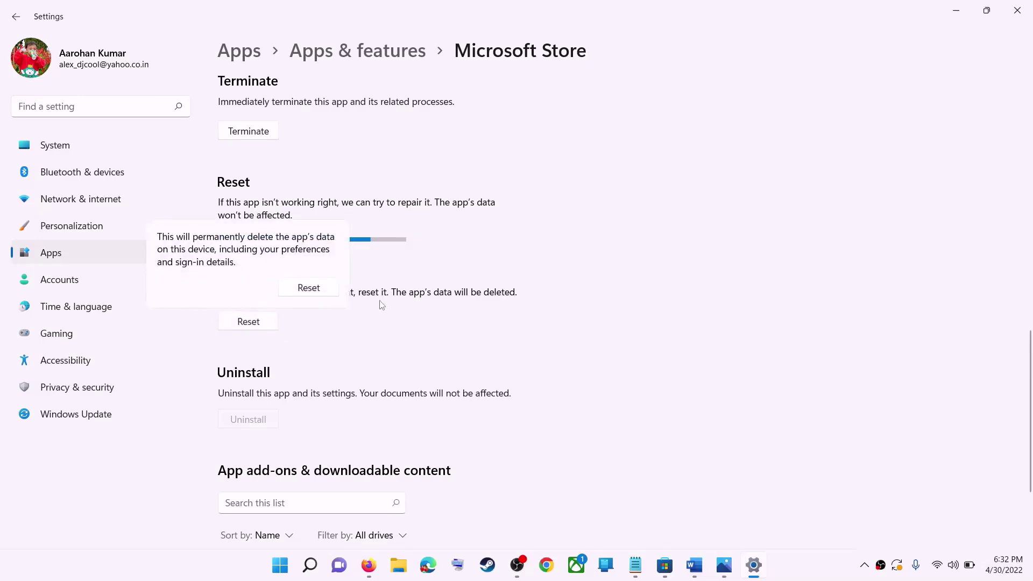
pyautogui.click(310, 289)
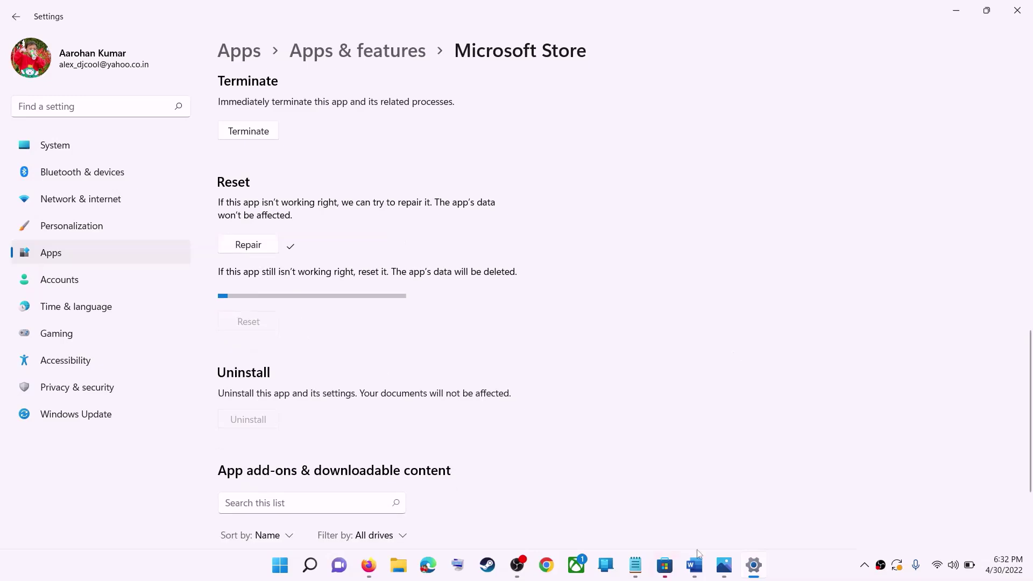
pyautogui.click(736, 549)
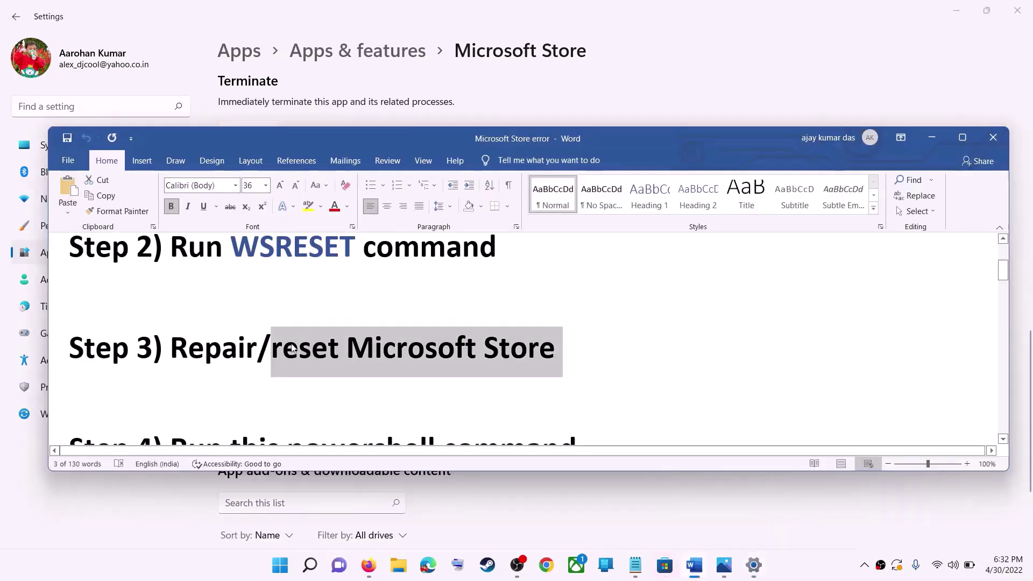
# Copy the full Get-AppxPackage command listed under Step 4 of the Word notes
pyautogui.scroll(-2, 255, 352)
pyautogui.scroll(-2, 255, 353)
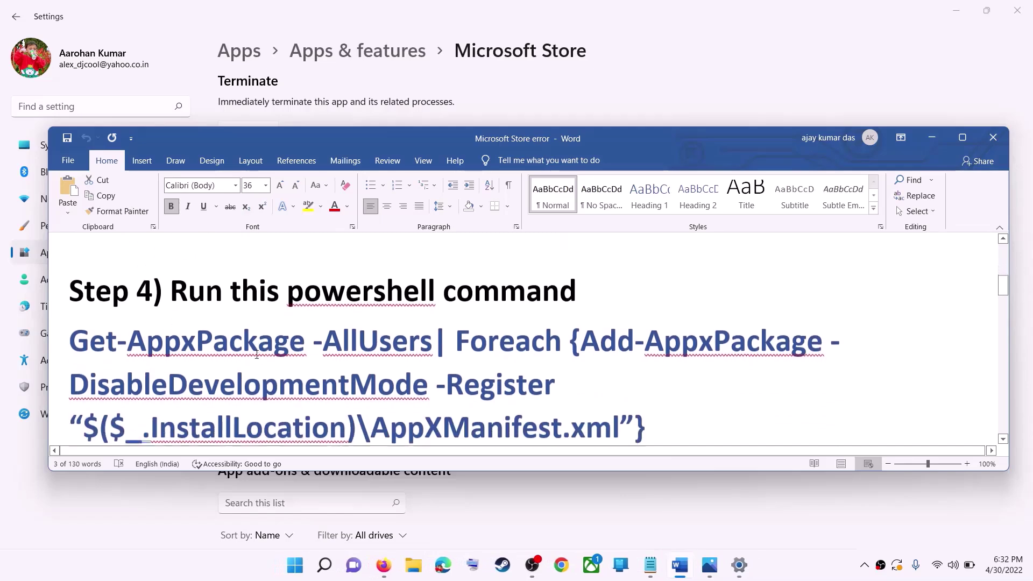
pyautogui.moveTo(645, 391); pyautogui.dragTo(69, 304)
pyautogui.rightClick(153, 328)
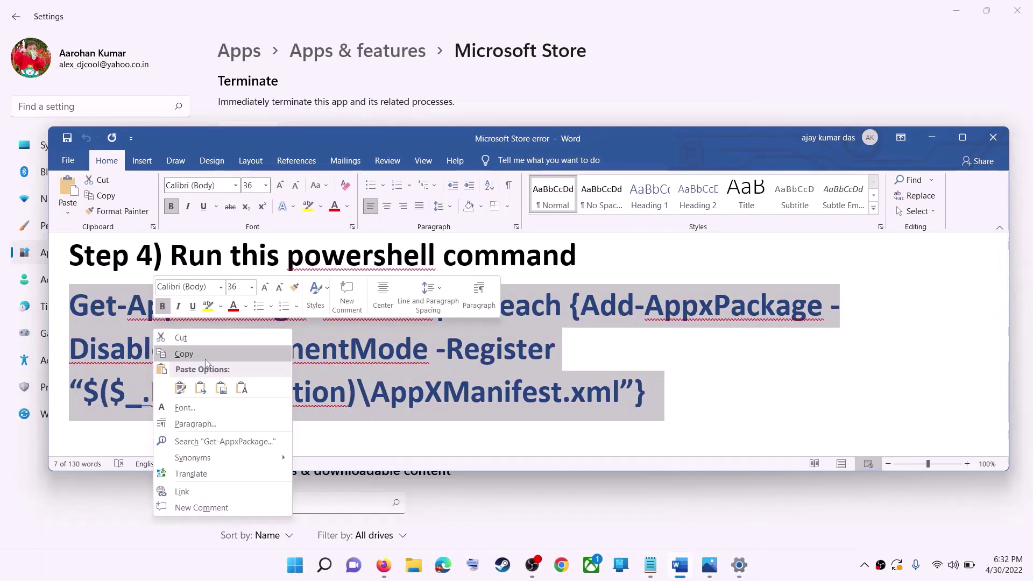
pyautogui.click(204, 355)
# Run the copied Get-AppxPackage command in Windows PowerShell opened as administrator, and close the PowerShell window
pyautogui.click(299, 572)
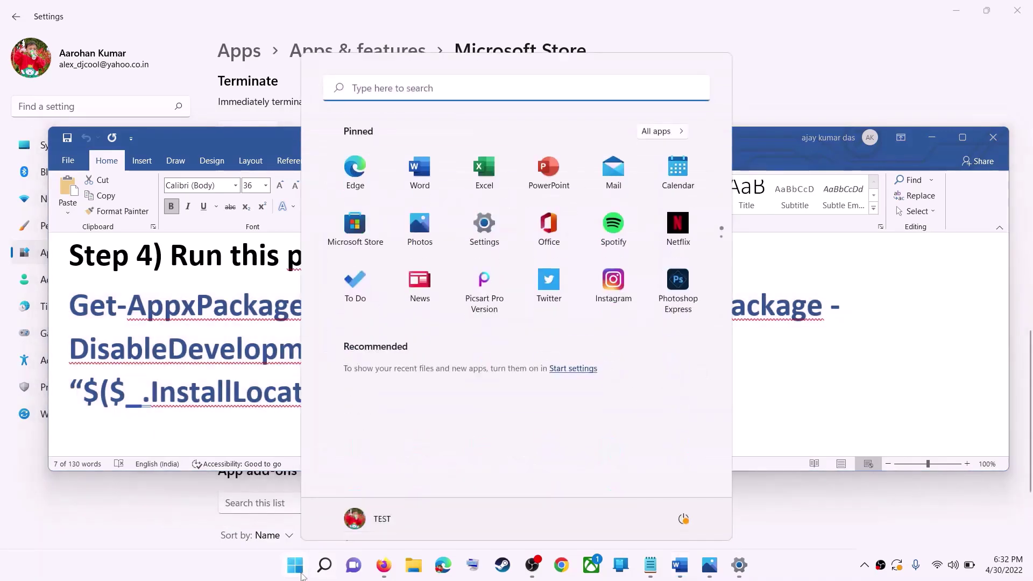
pyautogui.write('powershell')
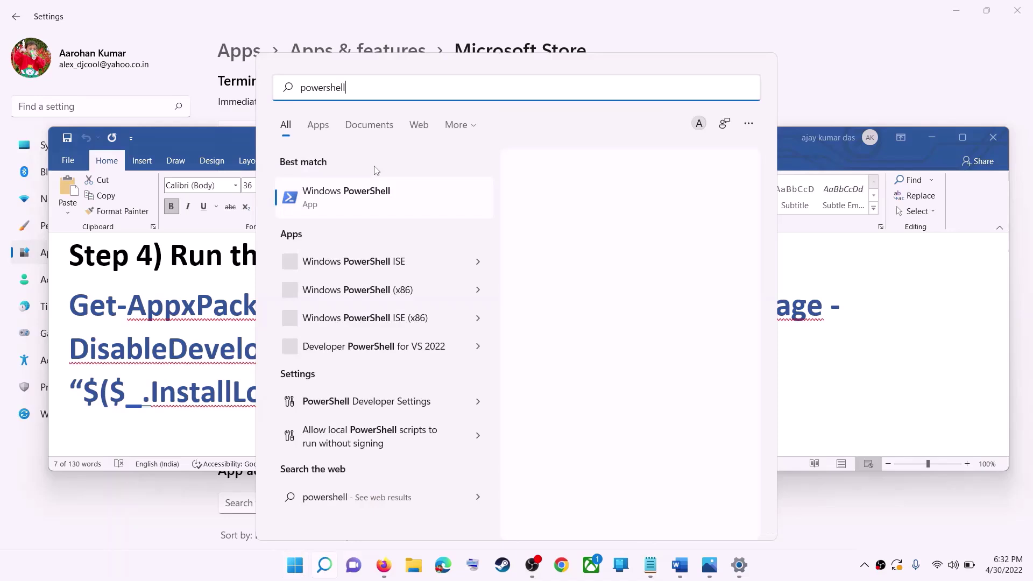
pyautogui.rightClick(356, 203)
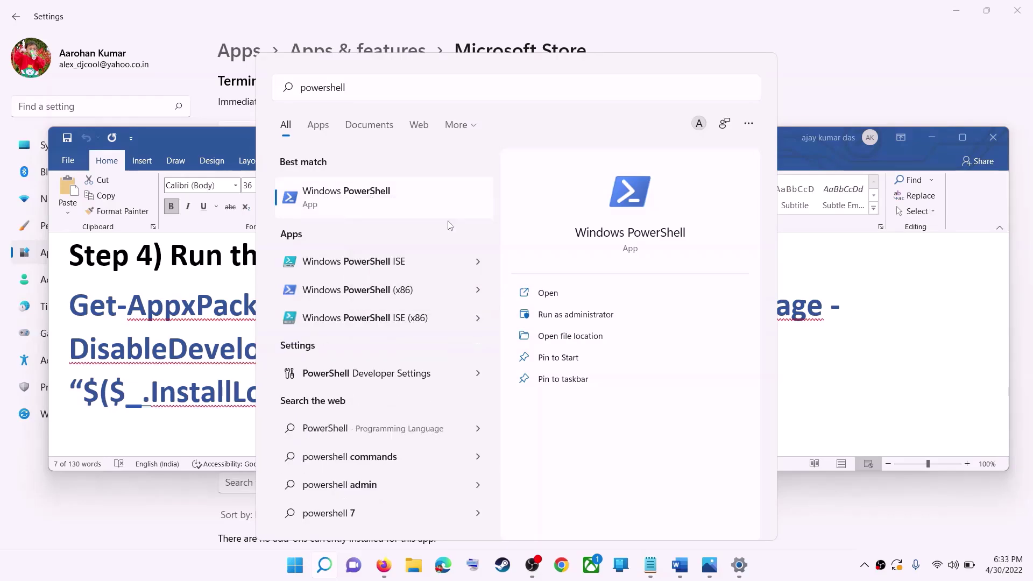
pyautogui.rightClick(405, 202)
pyautogui.click(443, 218)
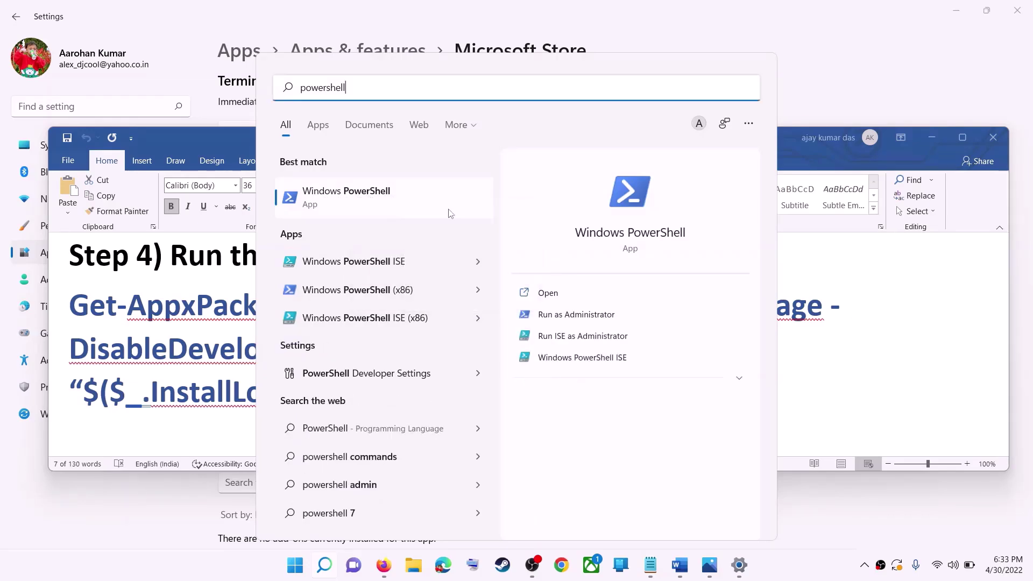
pyautogui.click(450, 384)
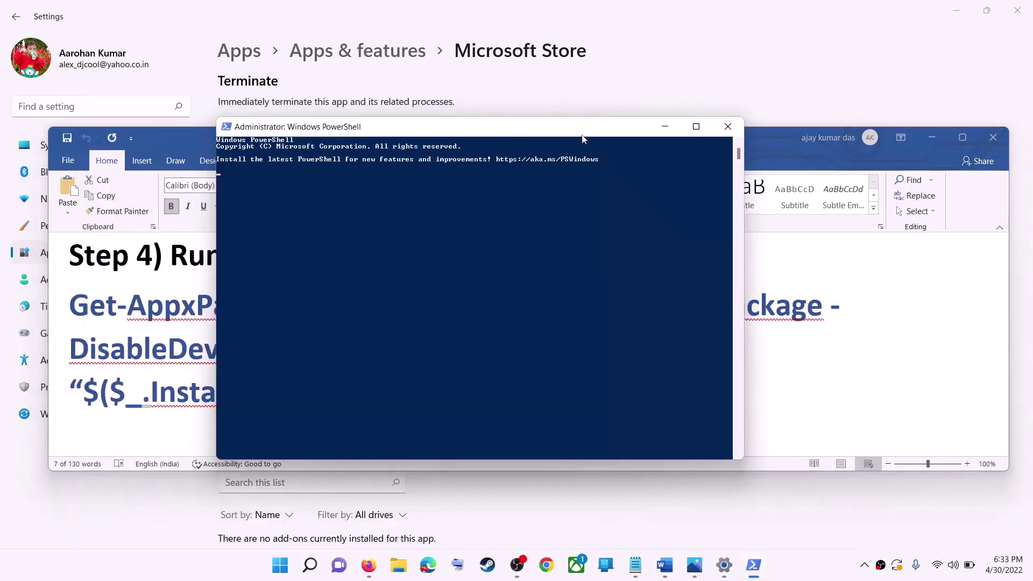
pyautogui.rightClick(581, 139)
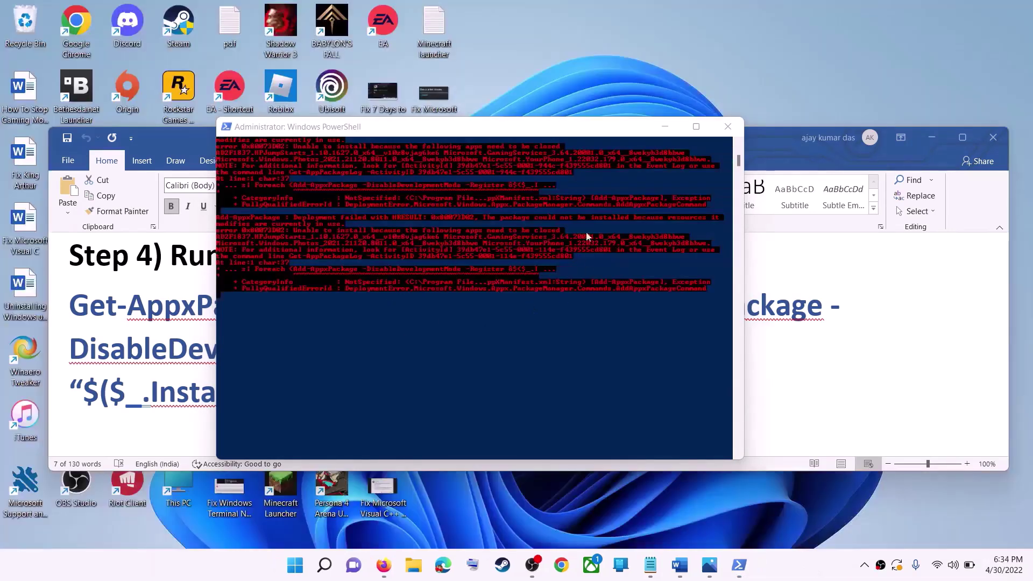
pyautogui.click(726, 128)
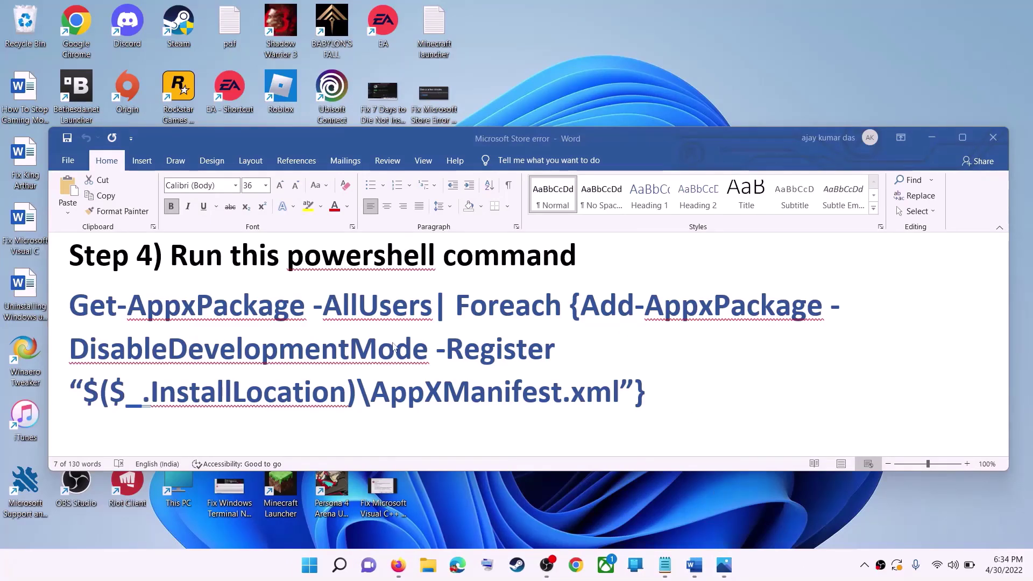
# Following the cache path in Step 5 of the Word notes, open the user's profile folder under C:\Users in File Explorer
pyautogui.tripleClick(433, 343)
pyautogui.scroll(-5, 449, 364)
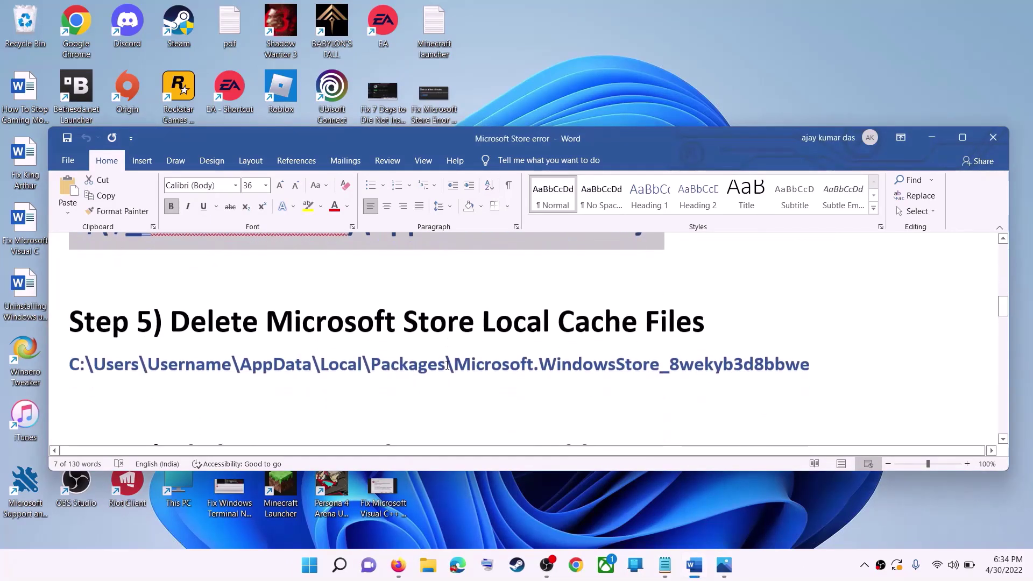
pyautogui.scroll(1, 446, 366)
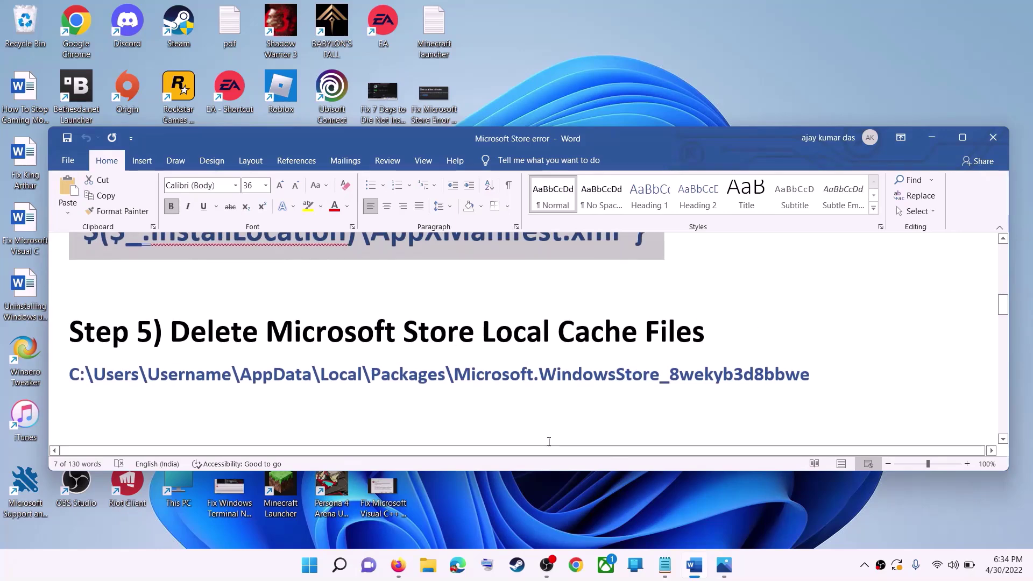
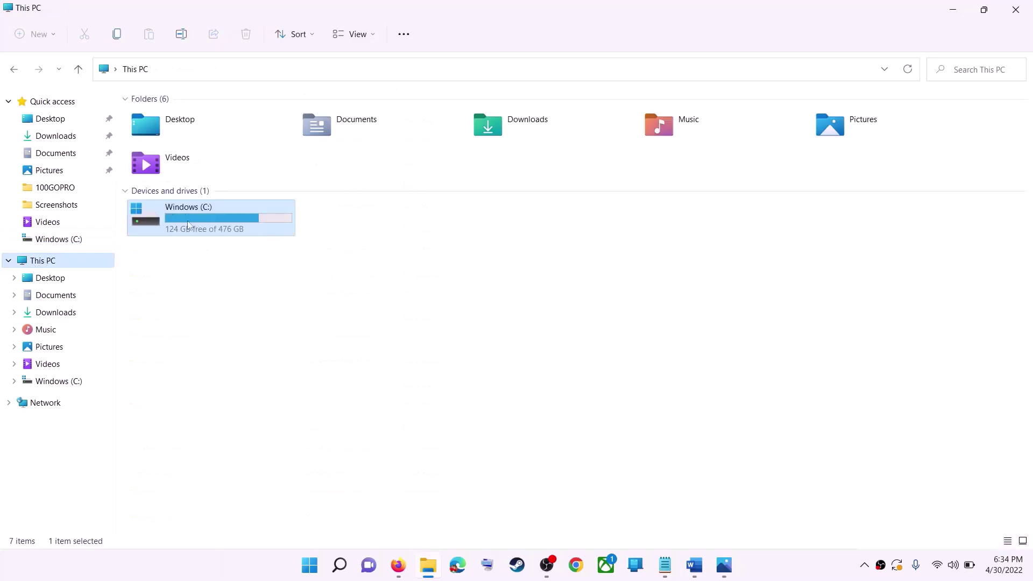
pyautogui.doubleClick(209, 226)
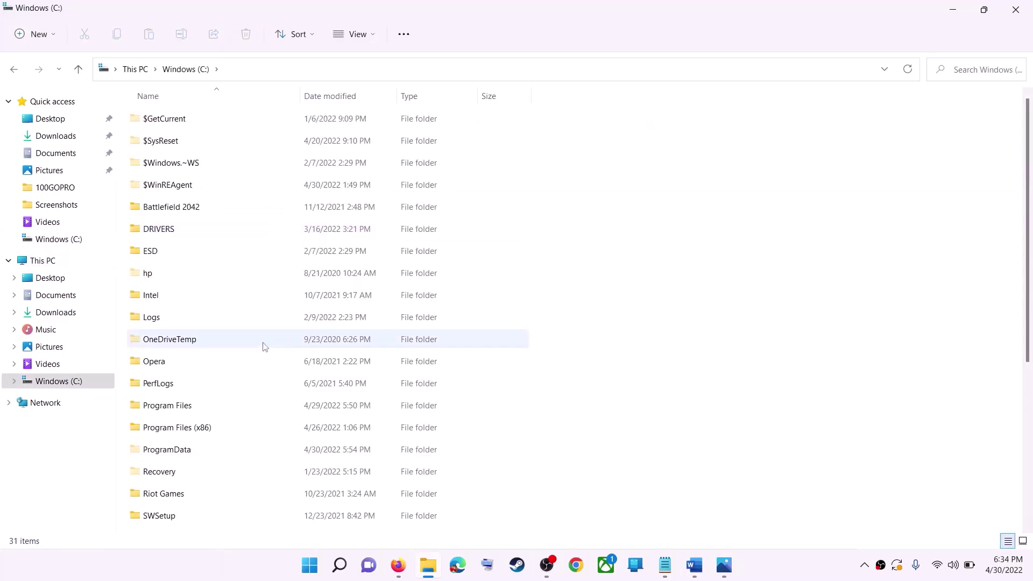
pyautogui.scroll(-4, 253, 377)
pyautogui.click(229, 354)
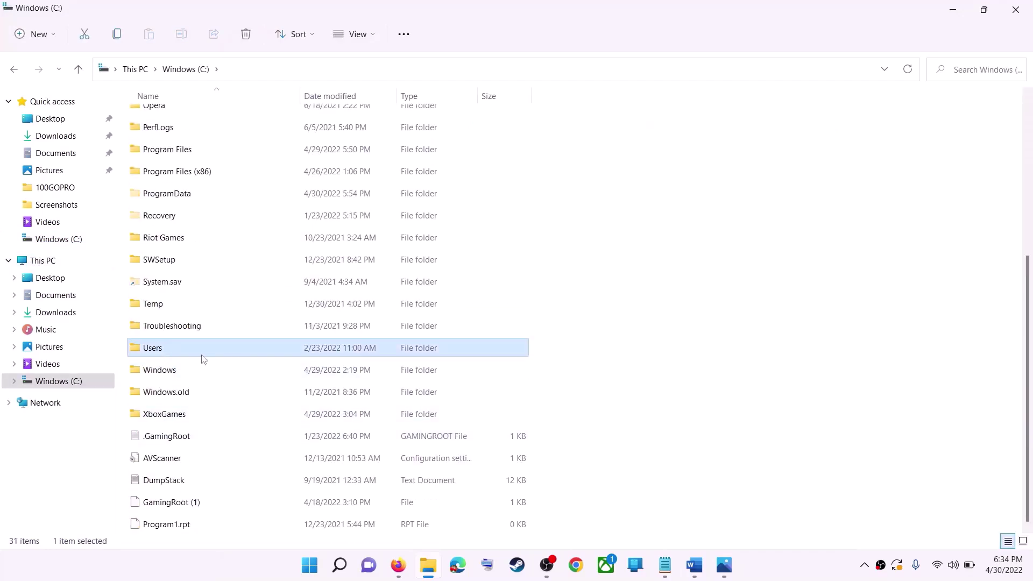
pyautogui.doubleClick(179, 348)
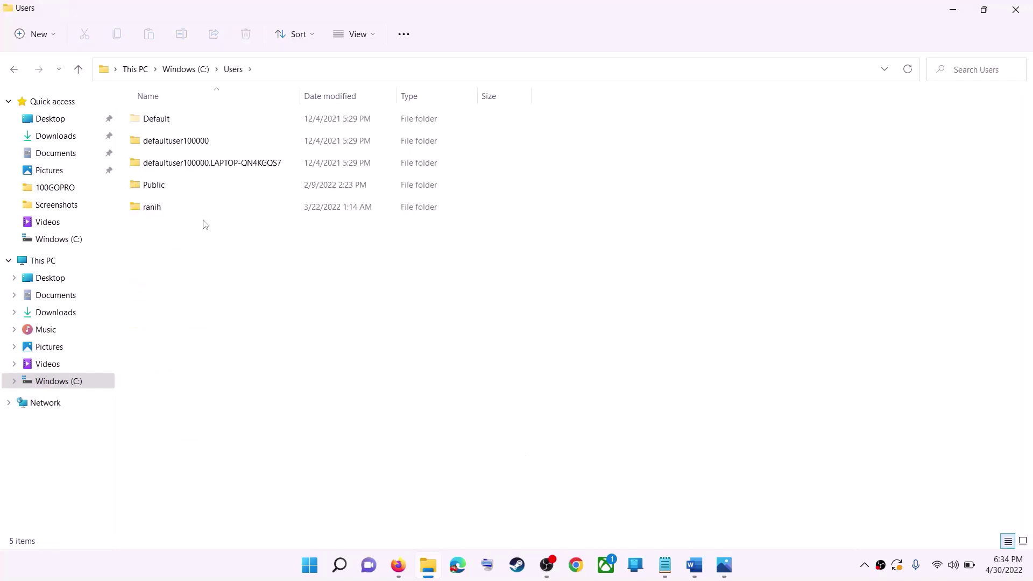
pyautogui.click(154, 210)
pyautogui.doubleClick(183, 212)
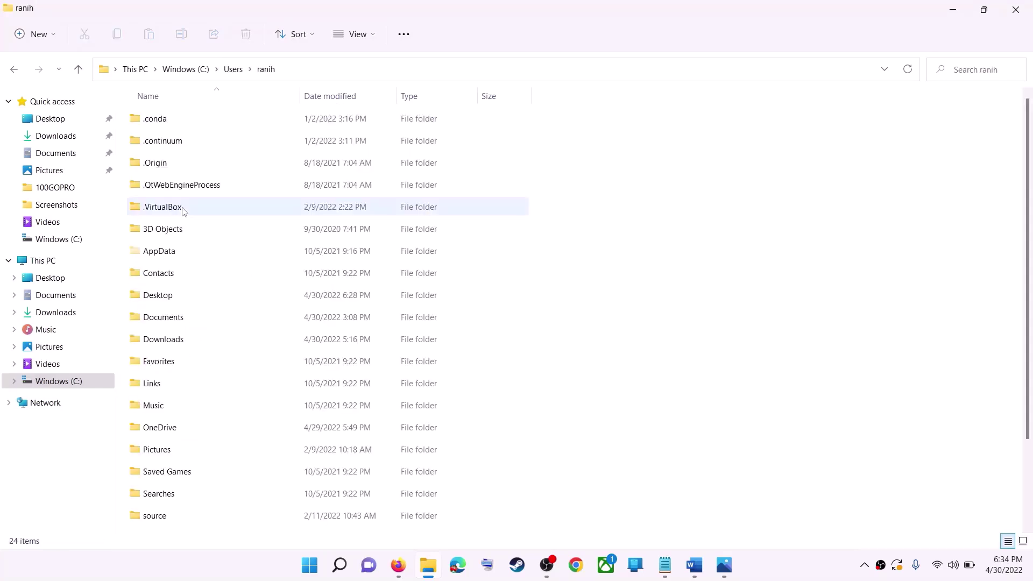
# Check that File Explorer is set to show hidden items, and open the AppData folder in the user's profile
pyautogui.click(218, 256)
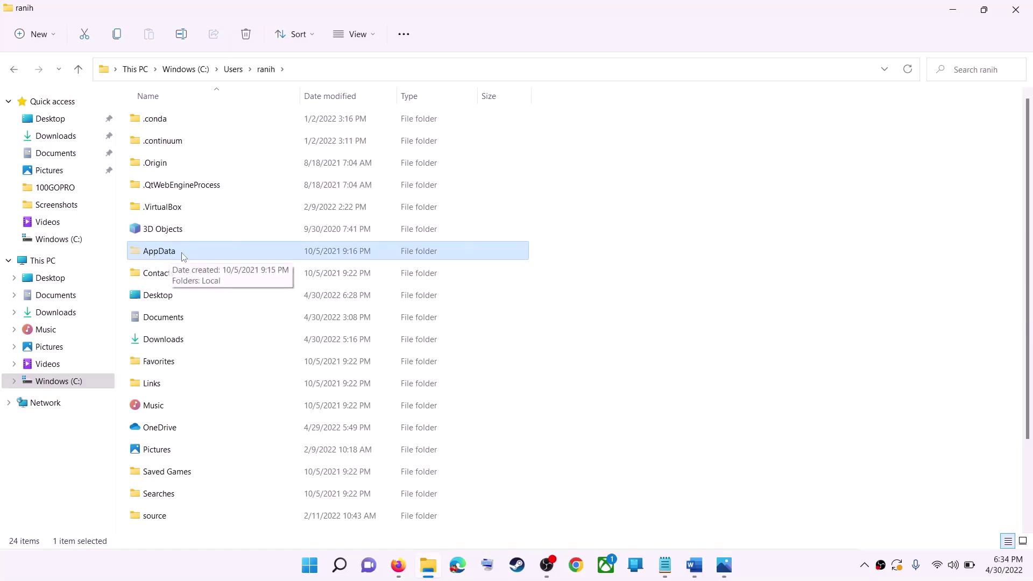
pyautogui.click(375, 40)
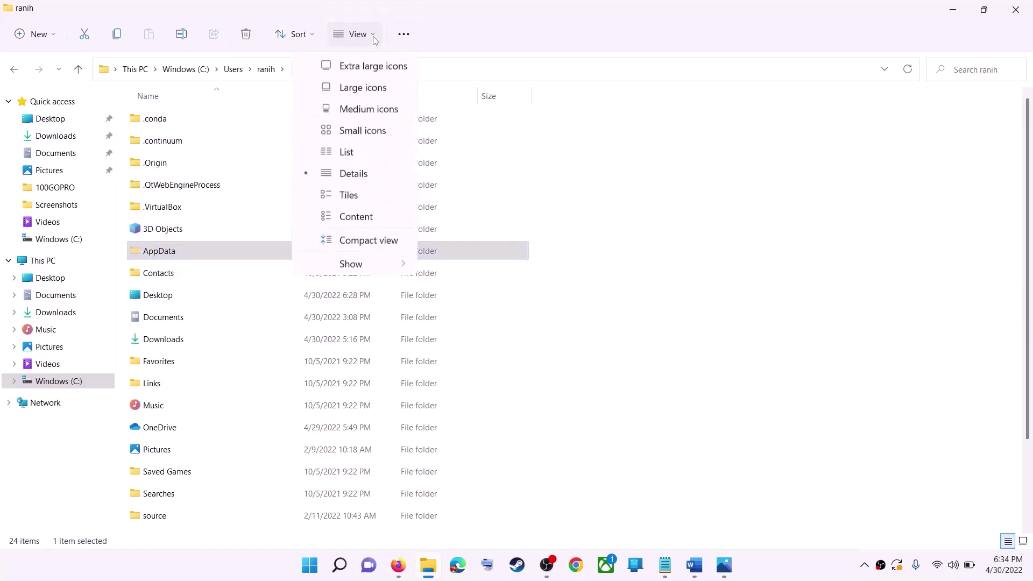
pyautogui.moveTo(352, 264)
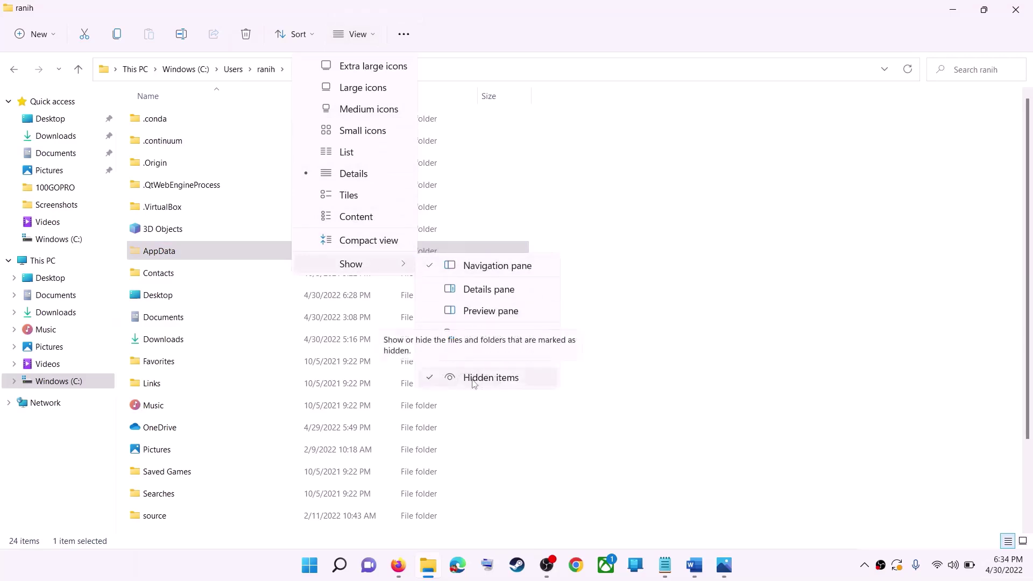
pyautogui.click(165, 256)
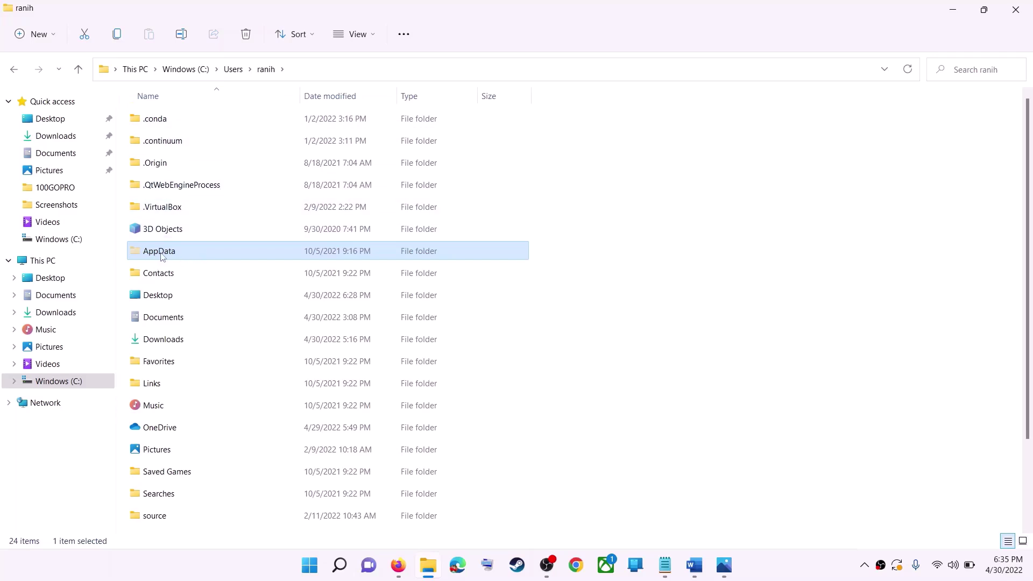
pyautogui.doubleClick(192, 253)
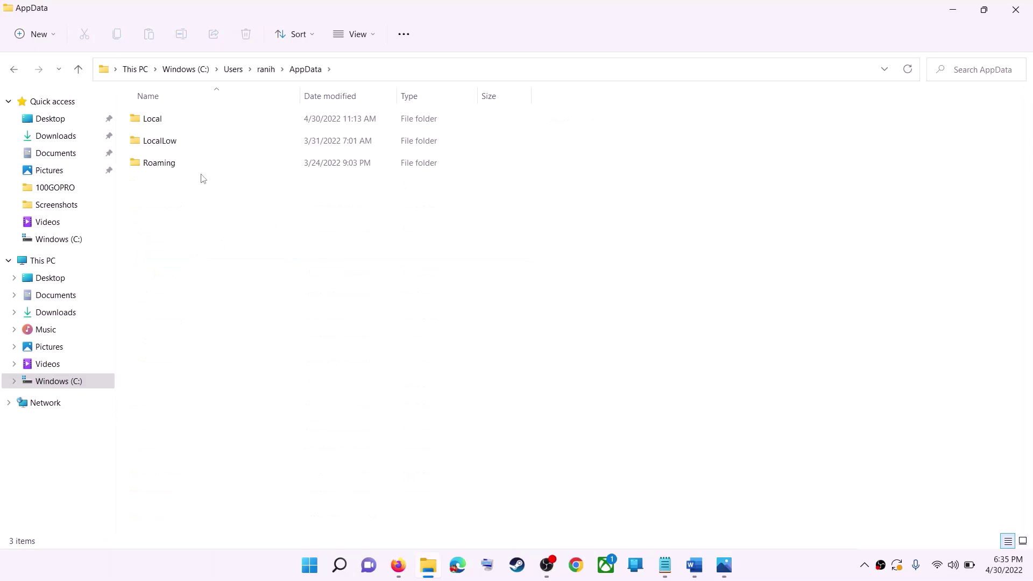
# Open the Local folder inside AppData and go into its Packages folder
pyautogui.click(203, 123)
pyautogui.doubleClick(192, 124)
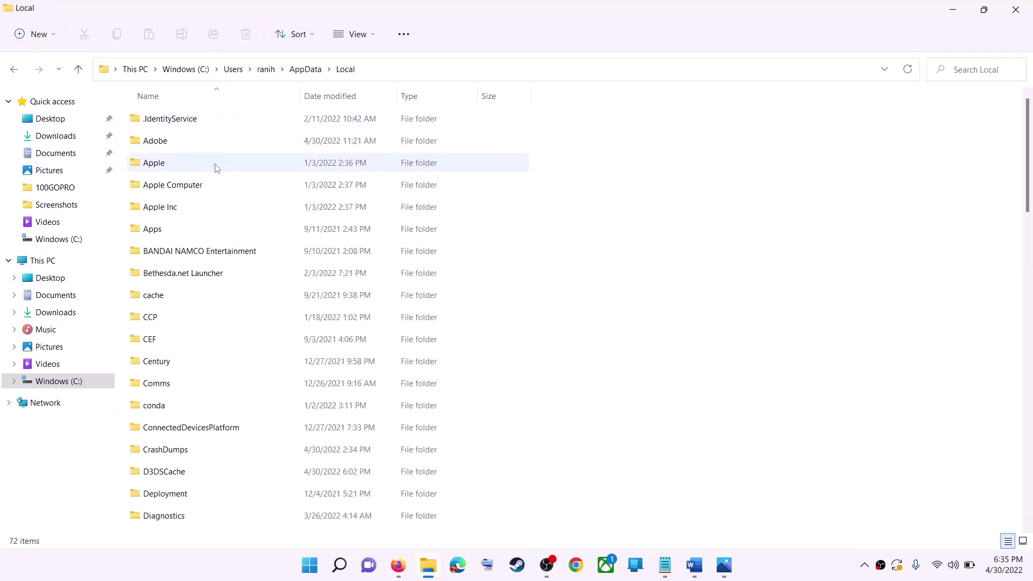
pyautogui.click(161, 210)
pyautogui.press('p')
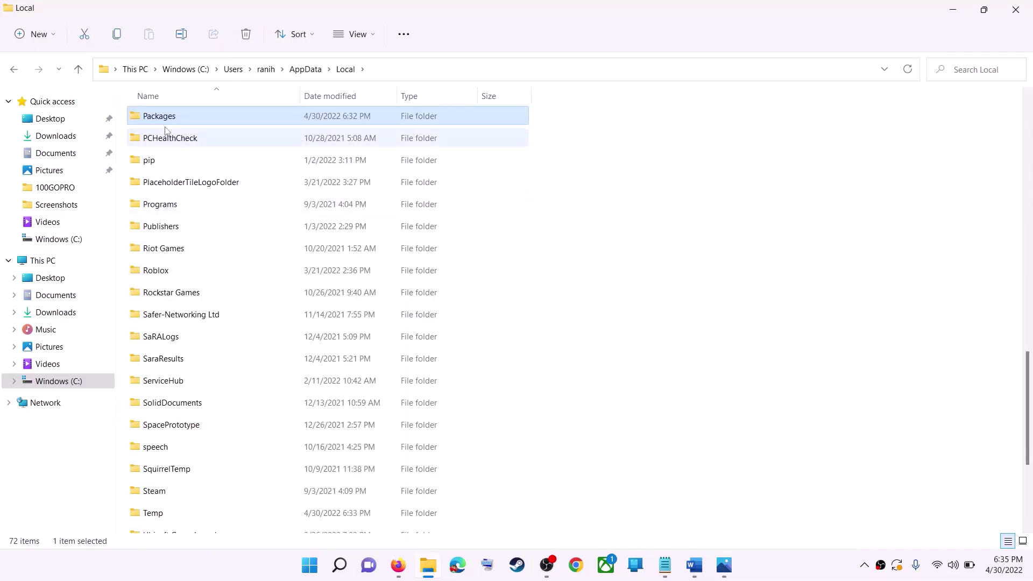
pyautogui.click(242, 124)
pyautogui.doubleClick(242, 122)
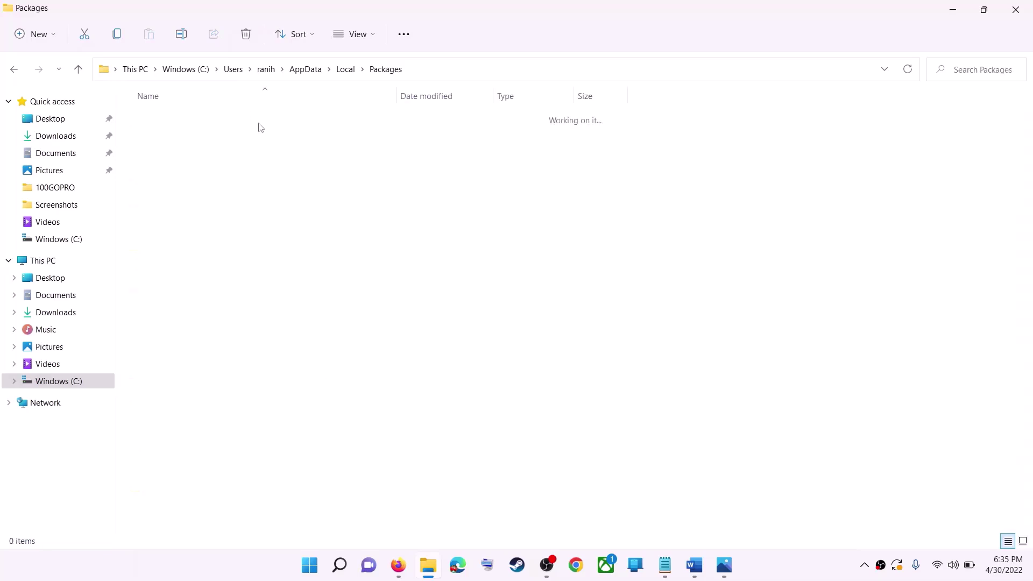
# Find the Microsoft.WindowsStore_8wekyb3d8bbwe folder in Packages, checking its name against the Word notes, and open it
pyautogui.scroll(-6, 298, 340)
pyautogui.scroll(-10, 299, 340)
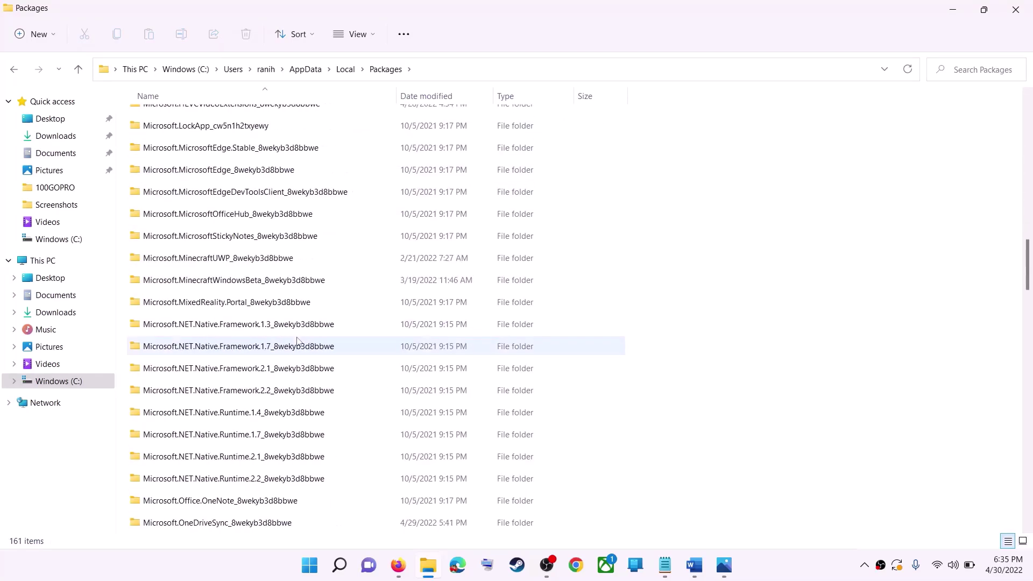
pyautogui.hotkey('alt', 'Tab')
pyautogui.hotkey('alt', 'Tab')
pyautogui.scroll(-14, 278, 367)
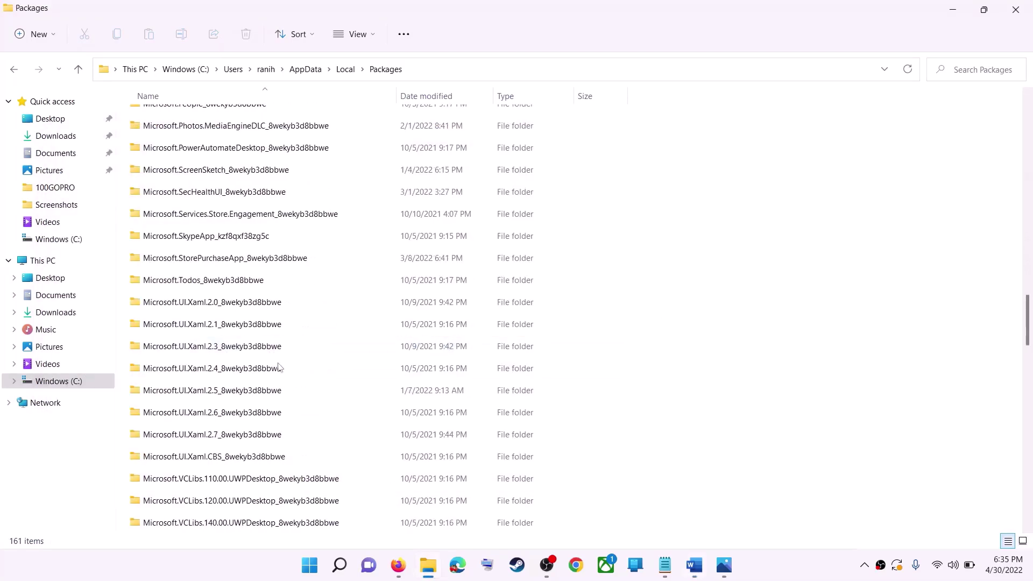
pyautogui.scroll(-3, 282, 363)
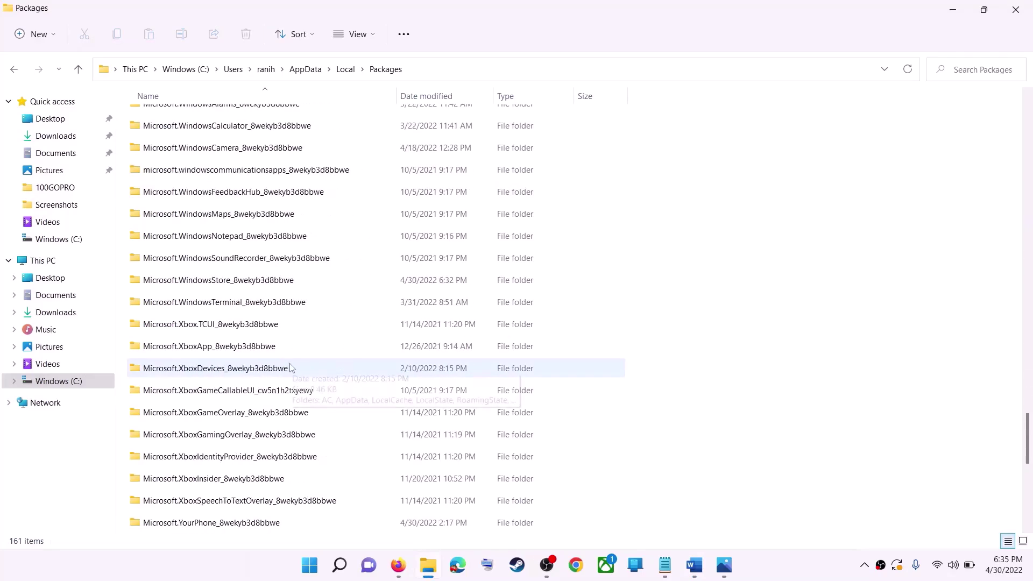
pyautogui.click(224, 285)
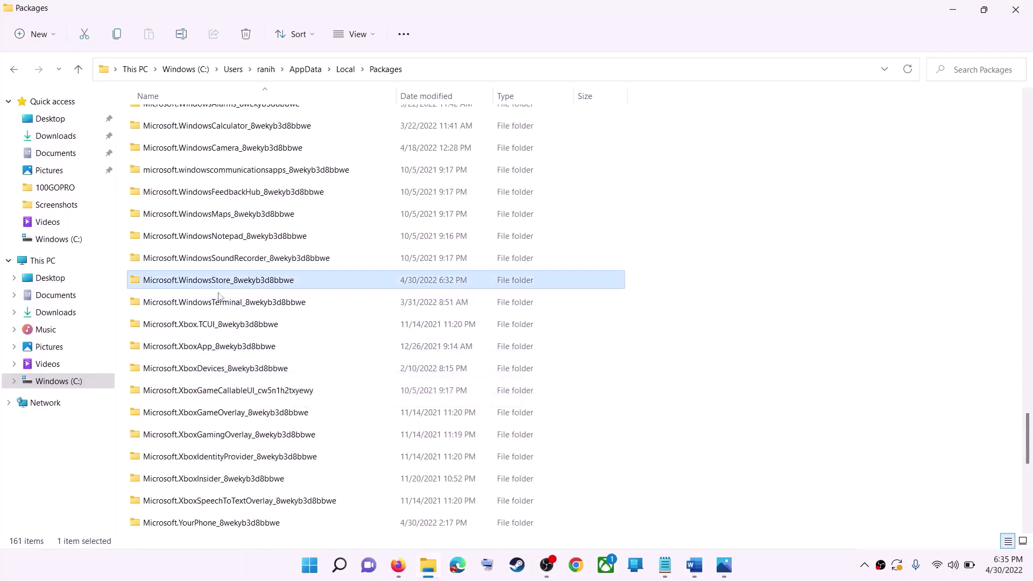
pyautogui.moveTo(218, 289)
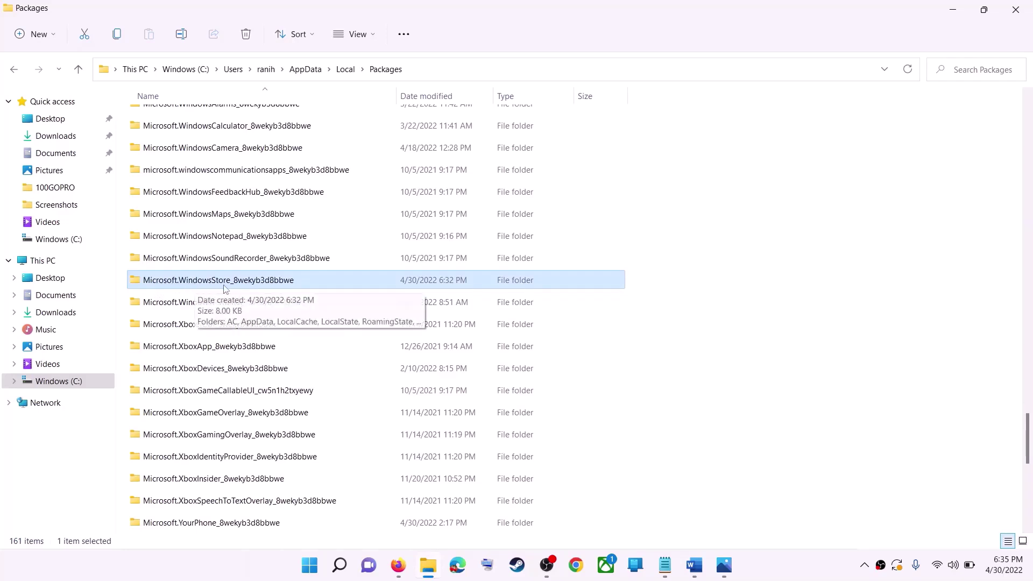
pyautogui.click(293, 281)
pyautogui.click(302, 281)
pyautogui.click(330, 281)
pyautogui.doubleClick(322, 279)
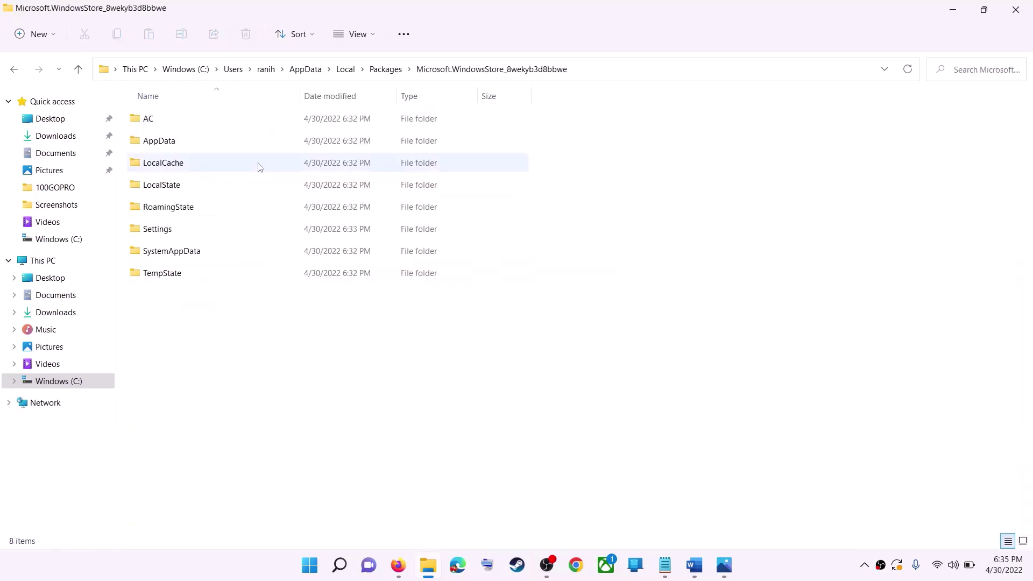
# Delete the LocalCache folder from the Microsoft.WindowsStore_8wekyb3d8bbwe package folder
pyautogui.click(198, 167)
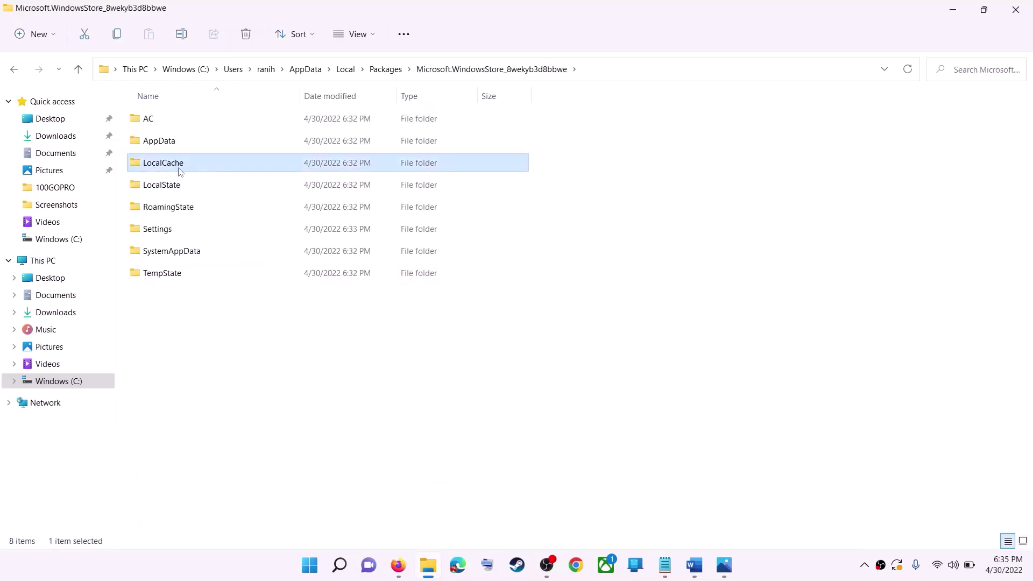
pyautogui.rightClick(179, 170)
pyautogui.click(269, 182)
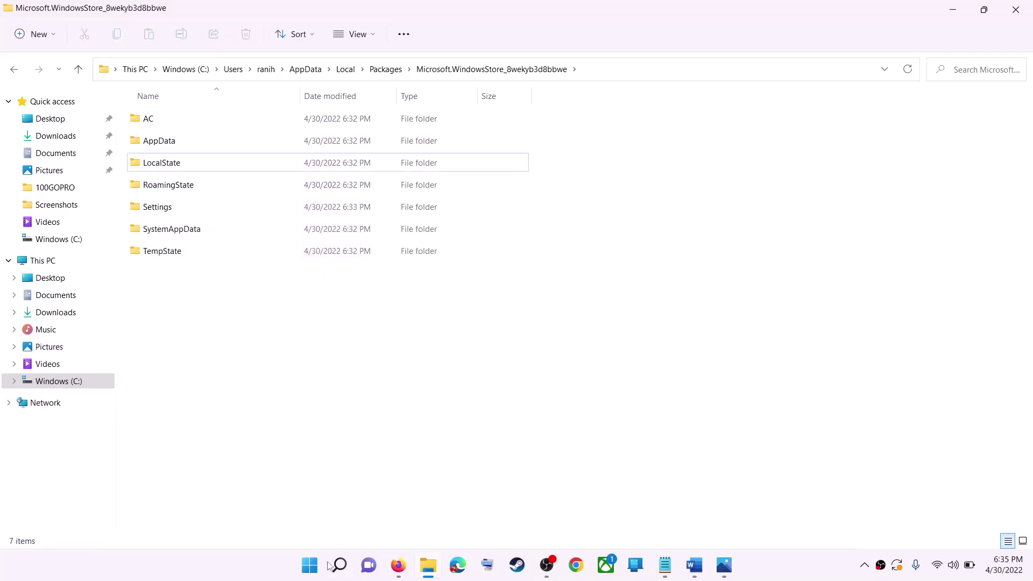
# Show the Restart choice among the computer's power options, dismiss it without restarting, and return to the Word notes
pyautogui.click(312, 568)
pyautogui.click(684, 518)
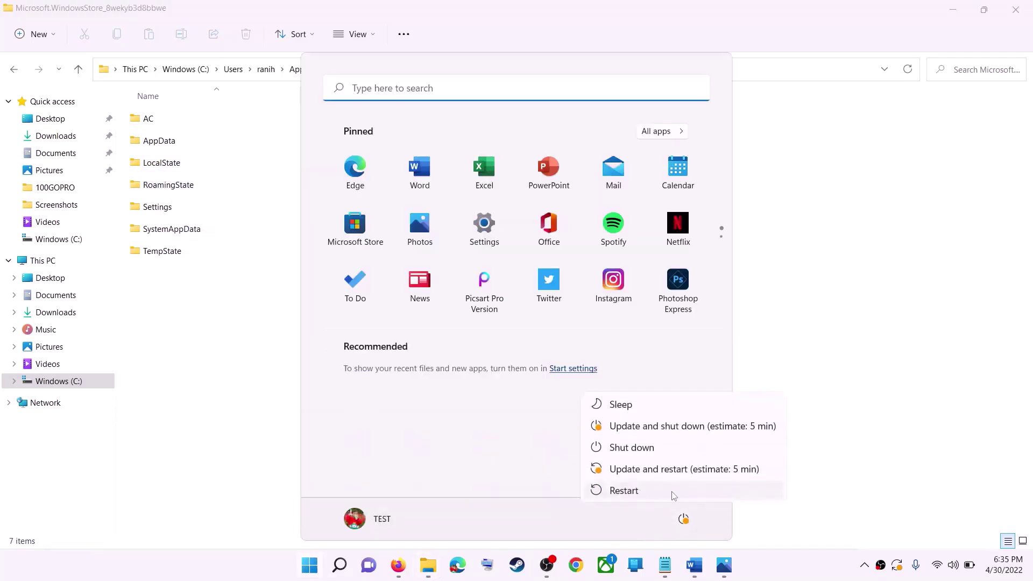
pyautogui.click(899, 300)
pyautogui.click(867, 284)
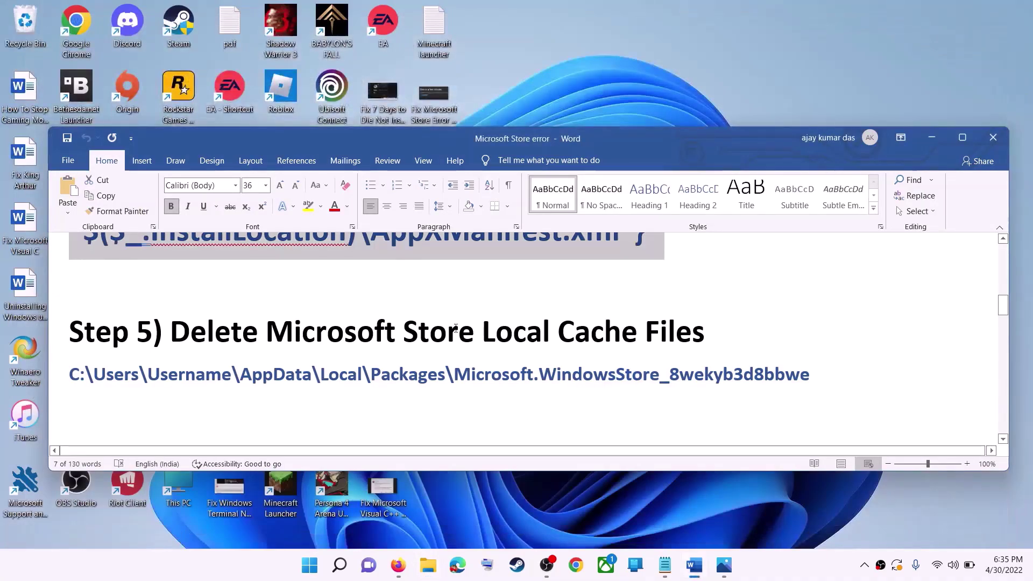
# Read on to Step 6 in the Word notes and highlight "Get Updates in store library"
pyautogui.click(258, 332)
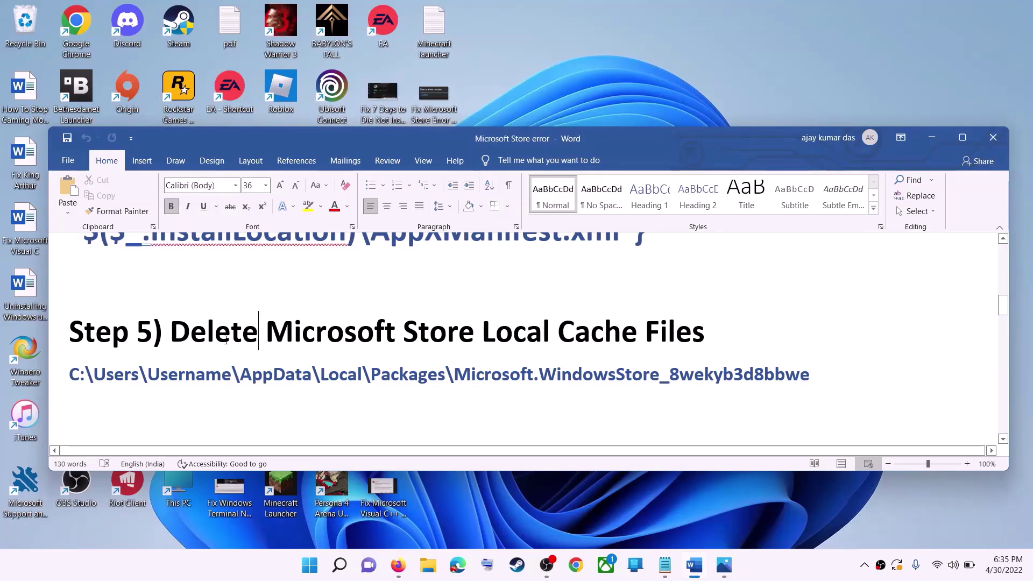
pyautogui.scroll(-3, 279, 339)
pyautogui.scroll(1, 301, 366)
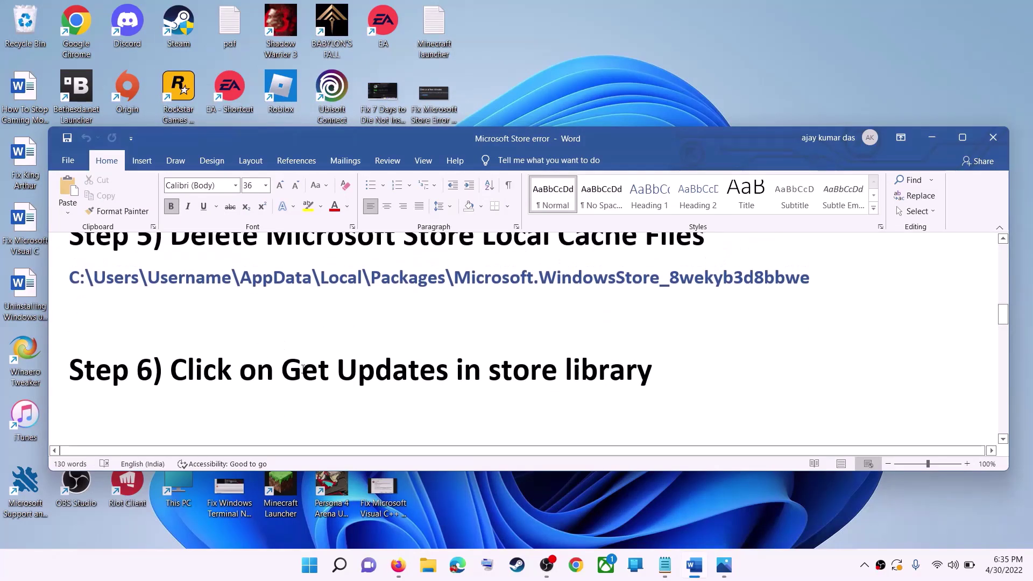
pyautogui.moveTo(303, 369); pyautogui.dragTo(681, 369)
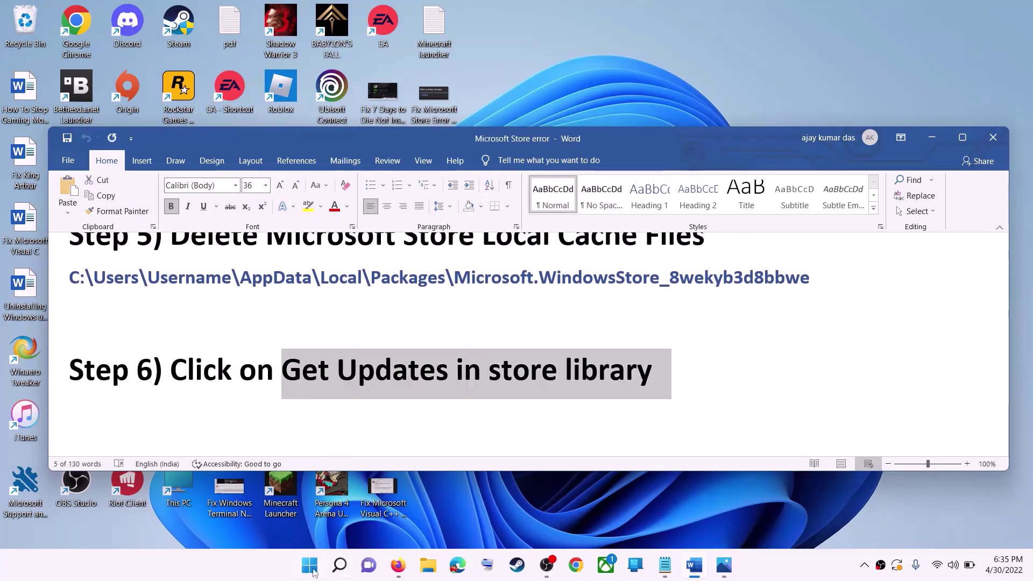
# Open the Microsoft Store, check its Library page for available updates, and minimize the Store window
pyautogui.click(310, 565)
pyautogui.write('store')
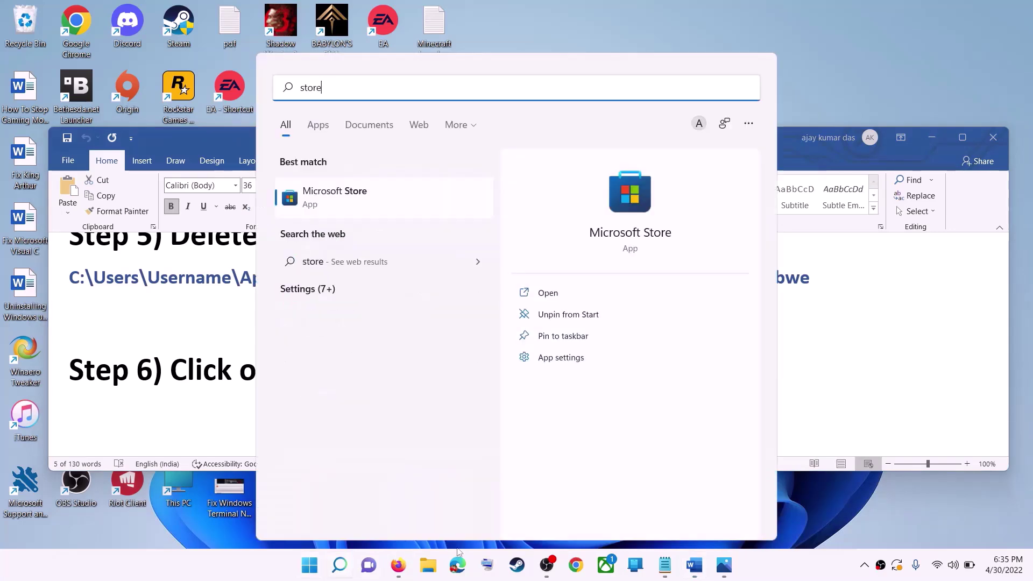
pyautogui.press('Return')
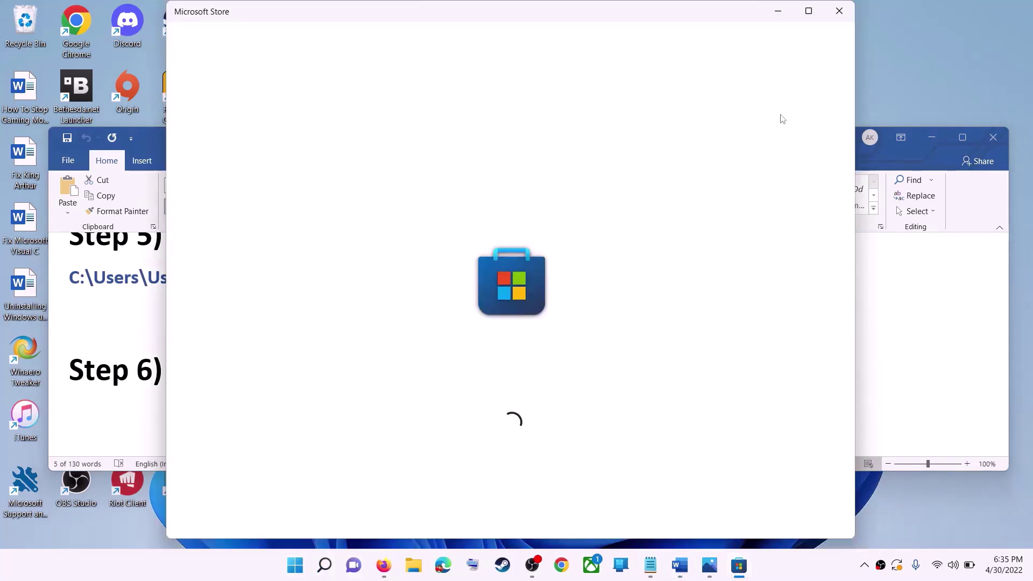
pyautogui.click(807, 10)
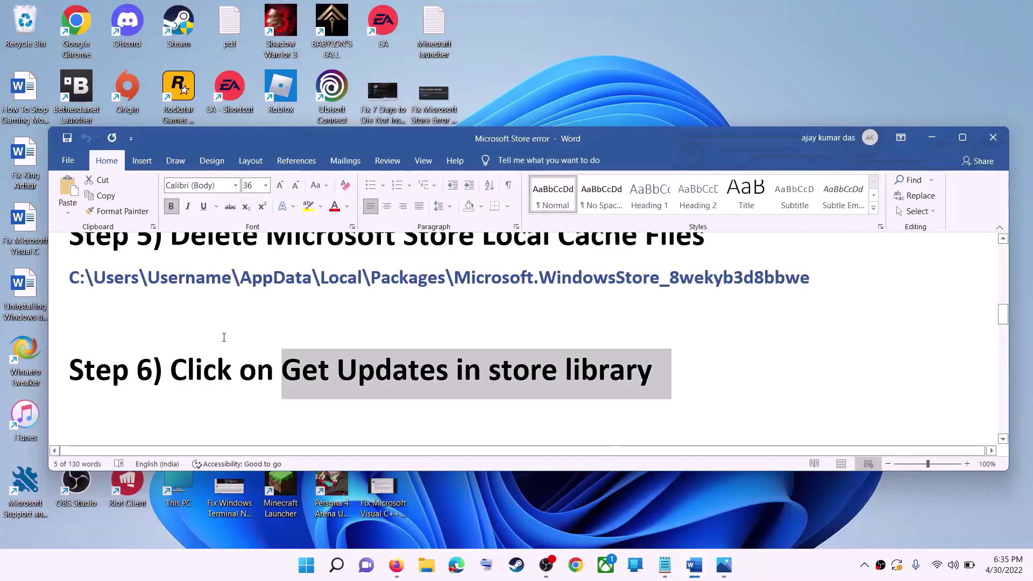
pyautogui.click(309, 565)
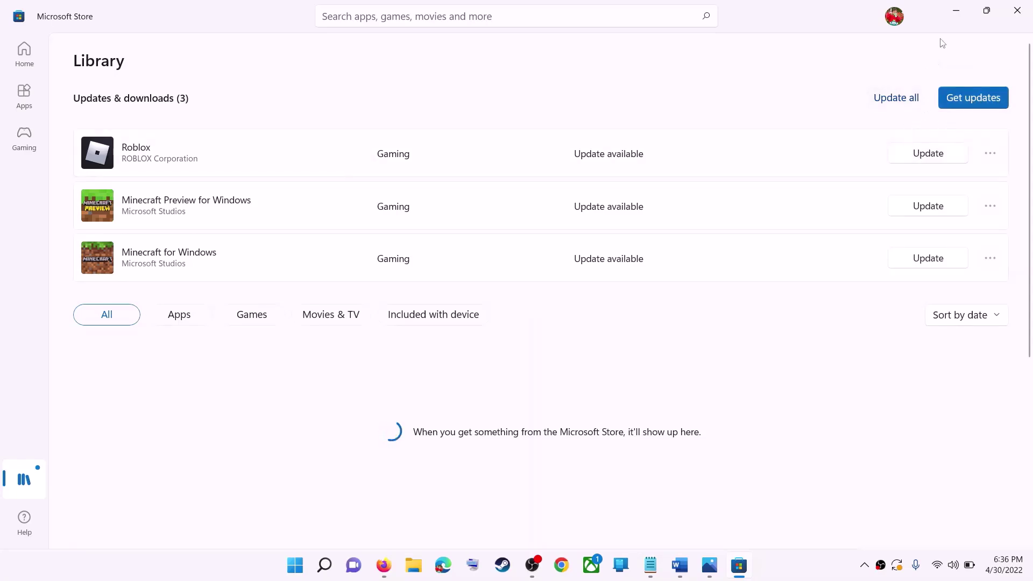
pyautogui.click(957, 12)
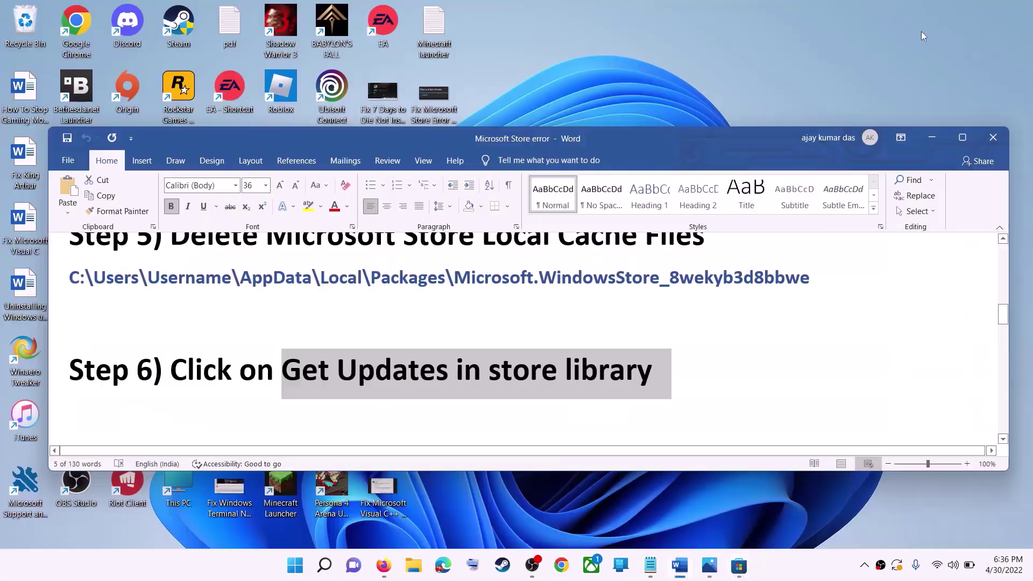
# Move on from Step 6 to Step 7 in the Word notes, highlighting "Start all these services" and reading the listed services
pyautogui.moveTo(178, 371); pyautogui.dragTo(654, 371)
pyautogui.scroll(-3, 315, 354)
pyautogui.moveTo(225, 312); pyautogui.dragTo(471, 311)
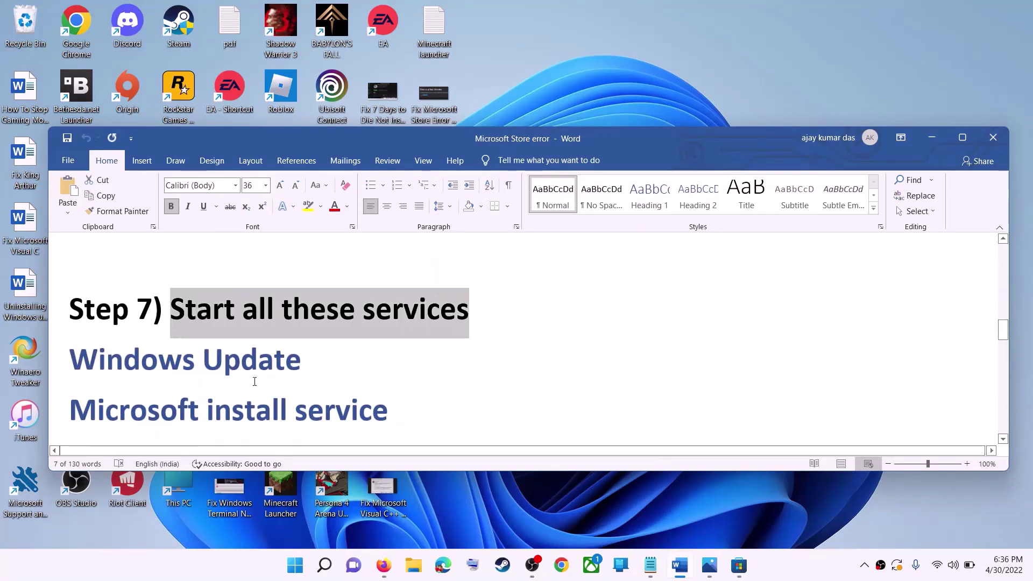
pyautogui.scroll(-1, 276, 357)
# Search Windows for "services" and open the Services app
pyautogui.click(296, 567)
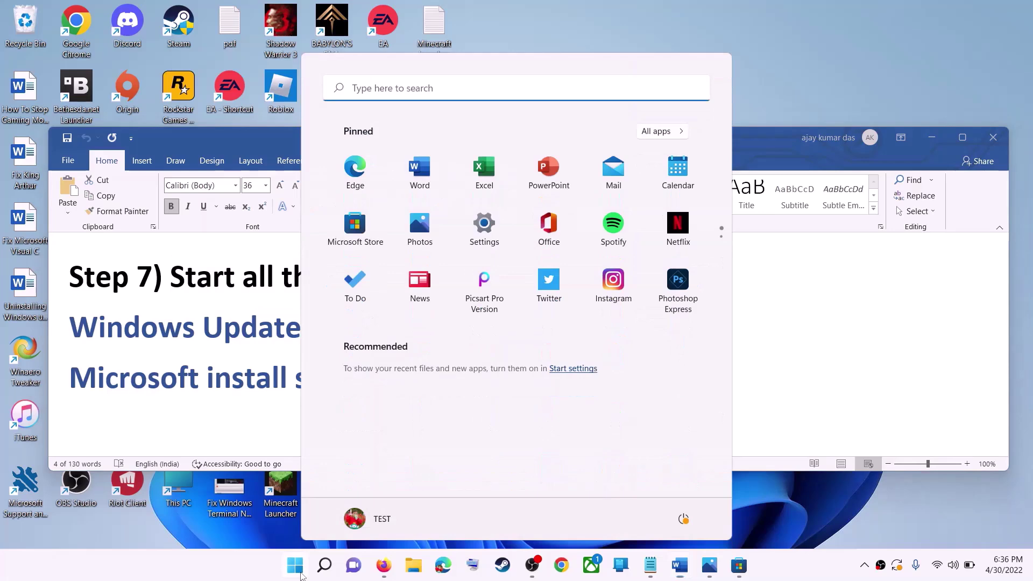
pyautogui.write('services')
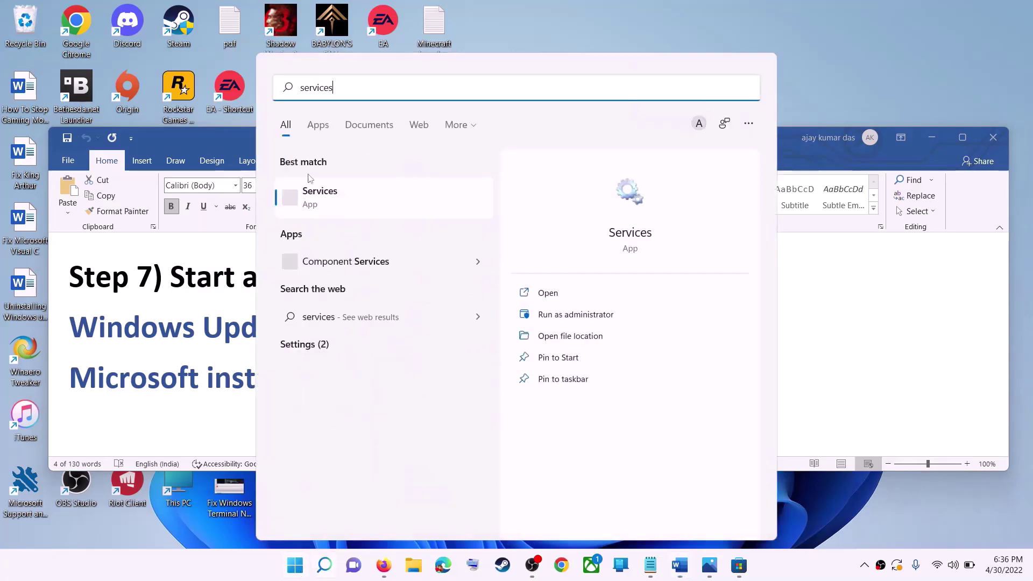
pyautogui.click(356, 200)
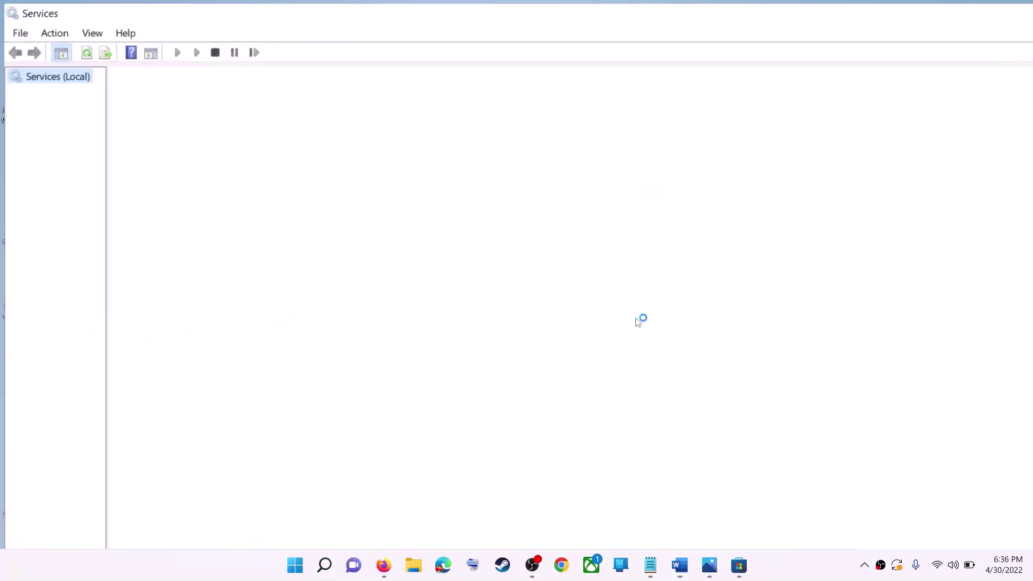
# Set the Windows Update service's startup type to Automatic and restart the service
pyautogui.click(338, 408)
pyautogui.press('w')
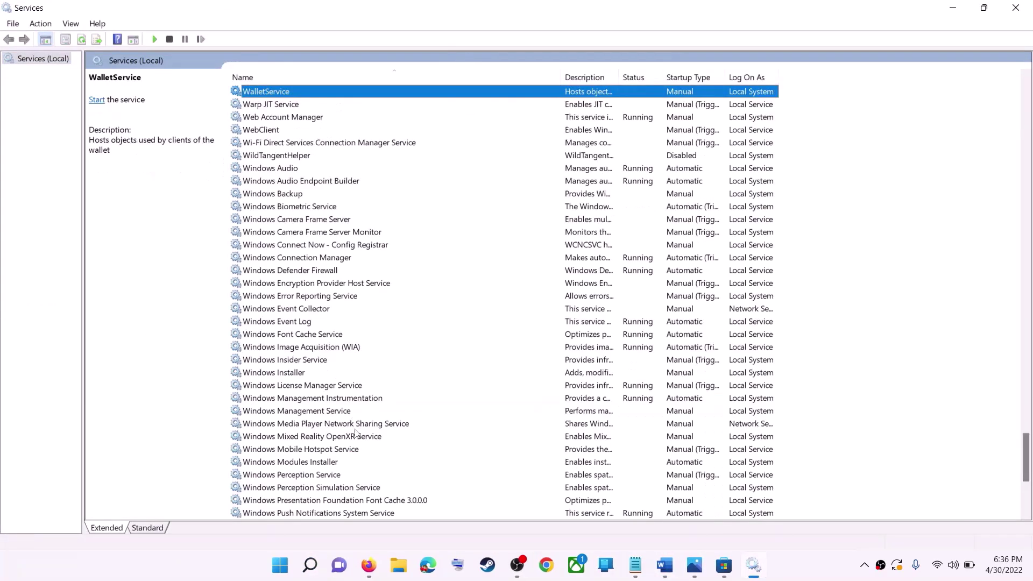
pyautogui.scroll(-6, 356, 468)
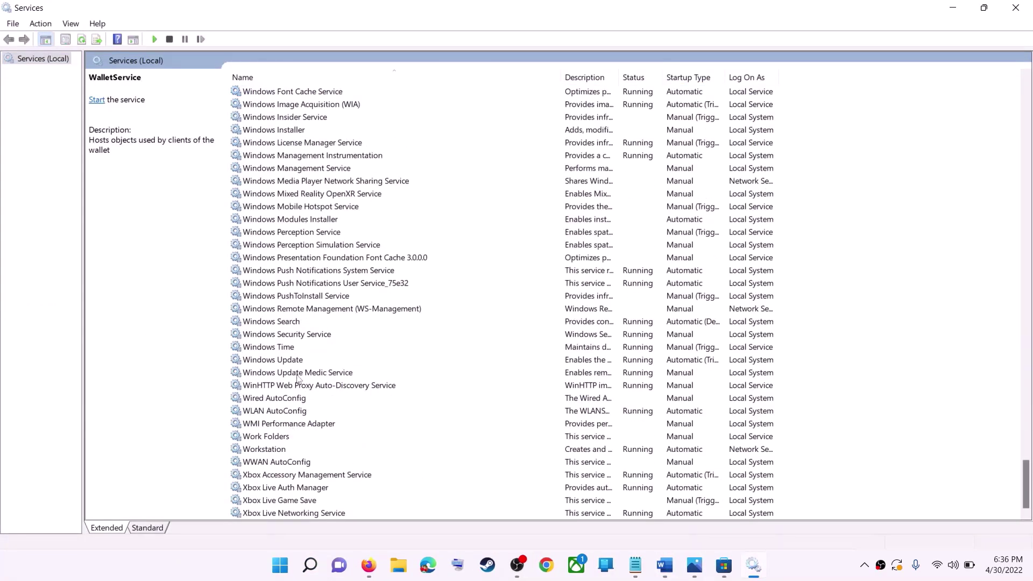
pyautogui.click(293, 362)
pyautogui.doubleClick(348, 364)
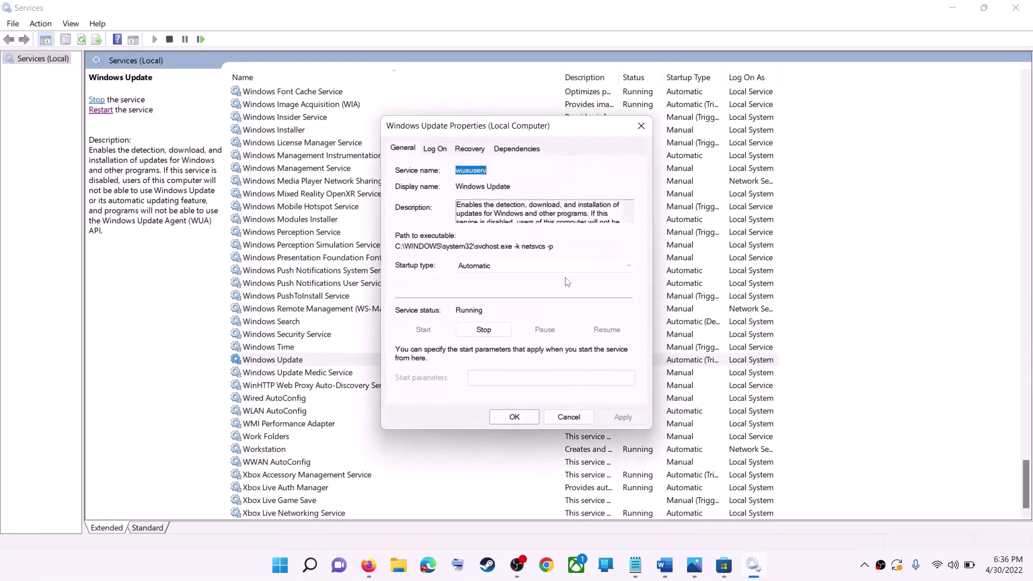
pyautogui.click(492, 268)
pyautogui.click(500, 283)
pyautogui.click(624, 417)
pyautogui.click(515, 417)
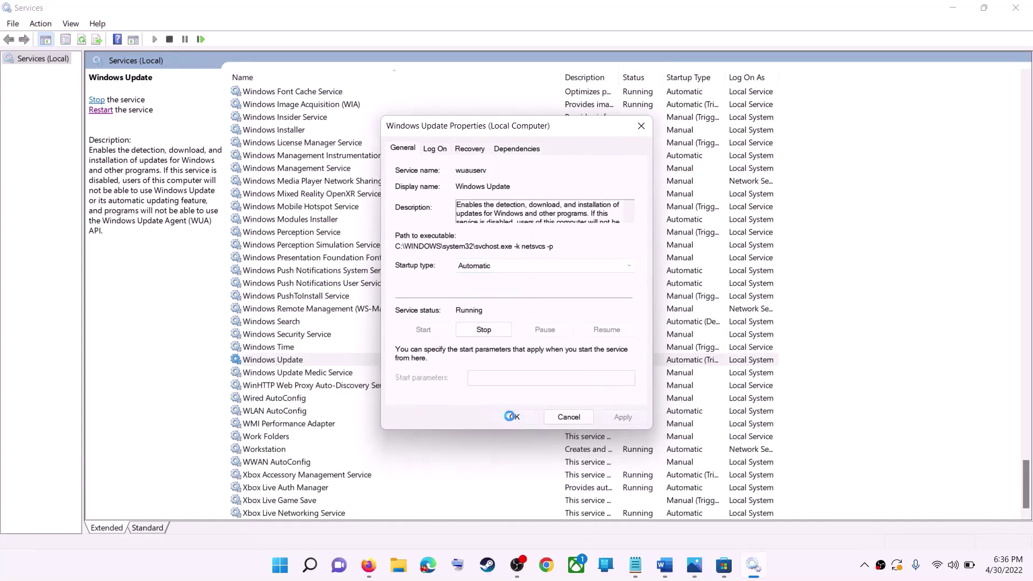
pyautogui.click(265, 364)
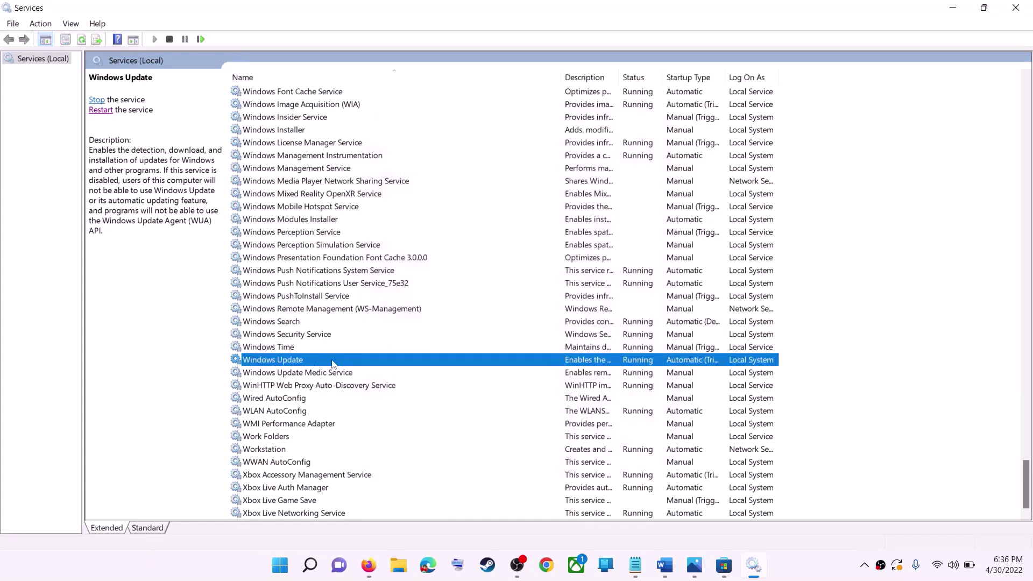
pyautogui.click(100, 110)
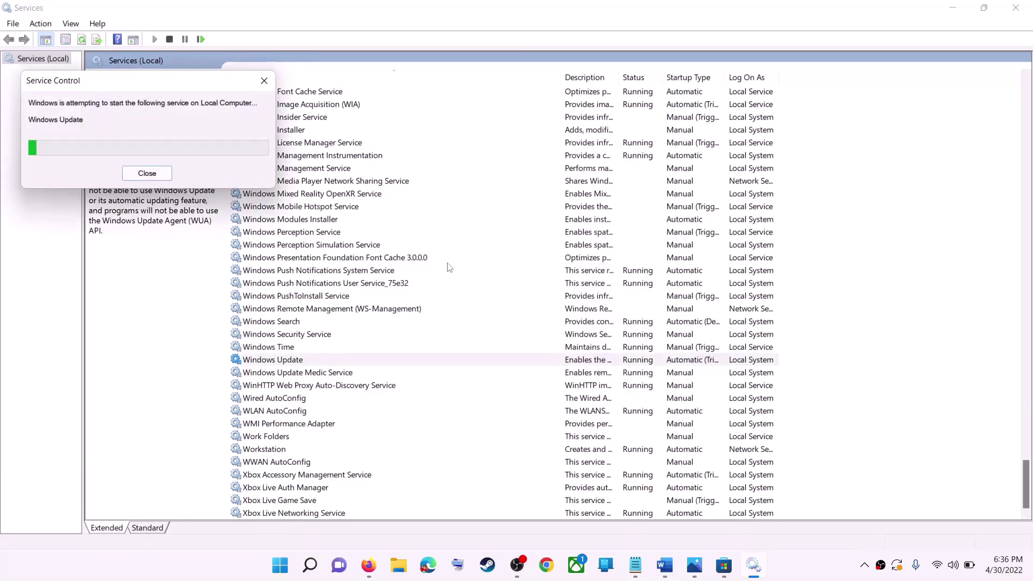
# Set the Microsoft Store Install Service's startup type to Automatic, restart the service, and close Services
pyautogui.click(350, 271)
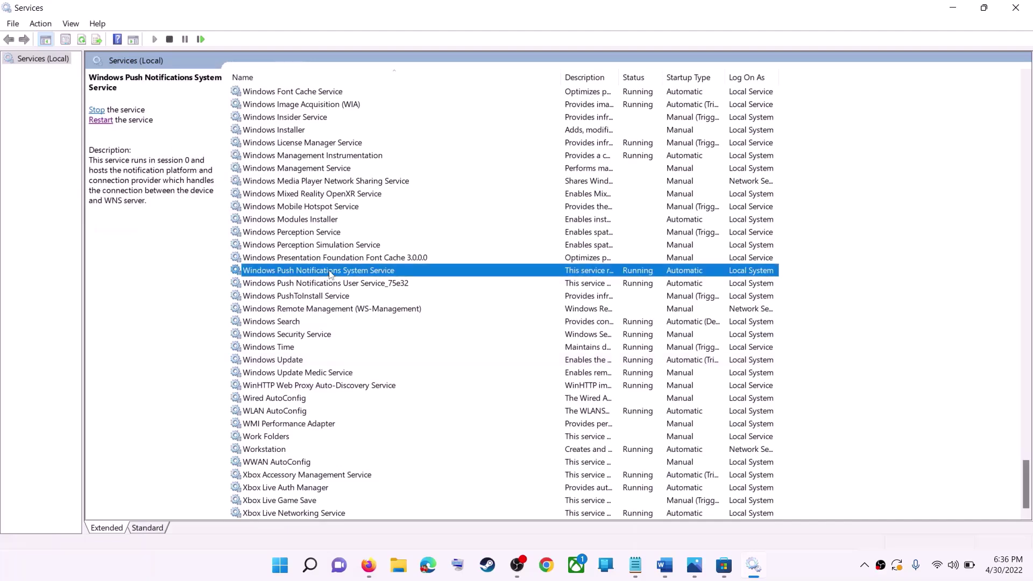
pyautogui.press('m')
pyautogui.click(317, 285)
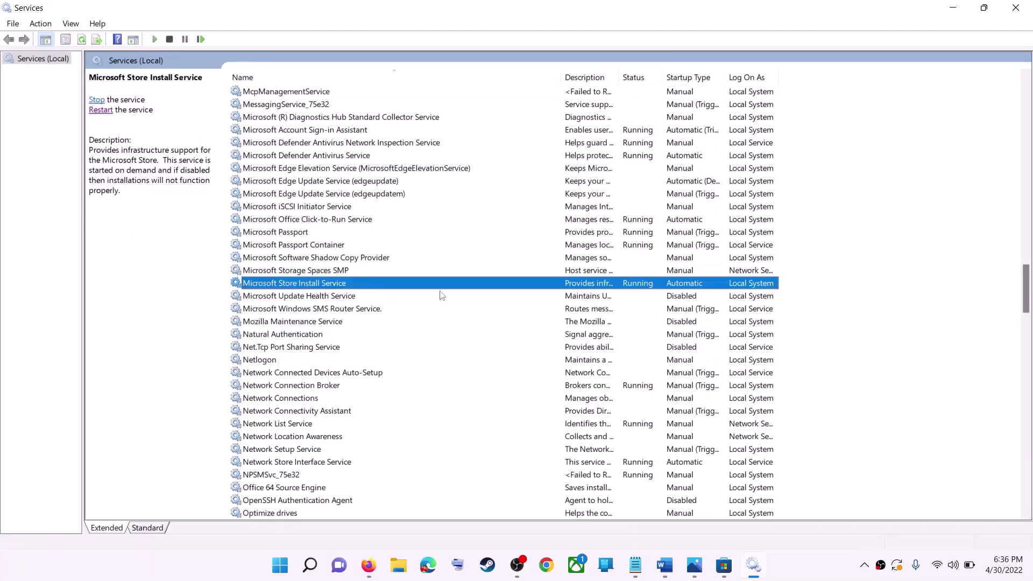
pyautogui.doubleClick(478, 289)
pyautogui.click(507, 265)
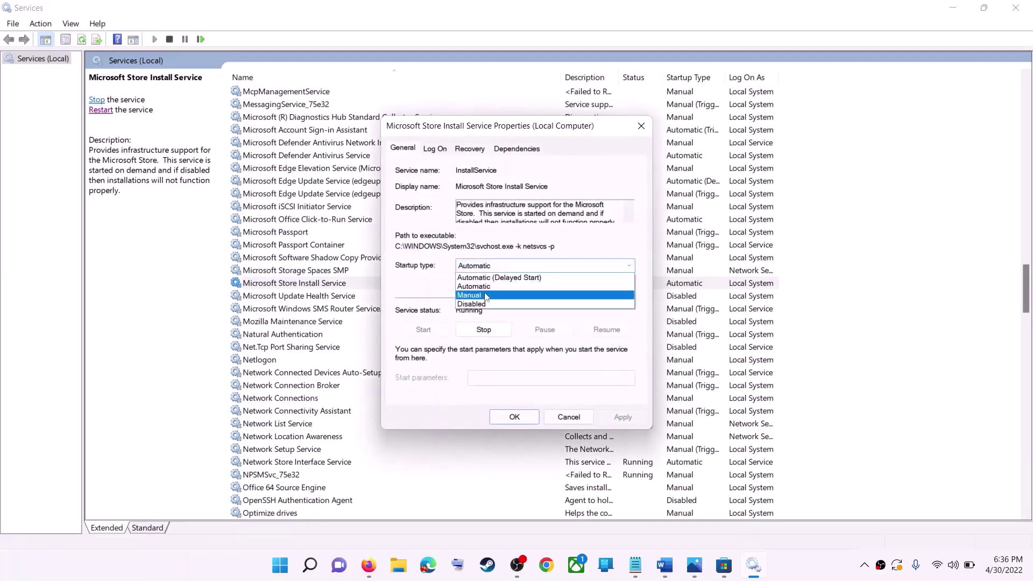
pyautogui.click(480, 287)
pyautogui.doubleClick(476, 170)
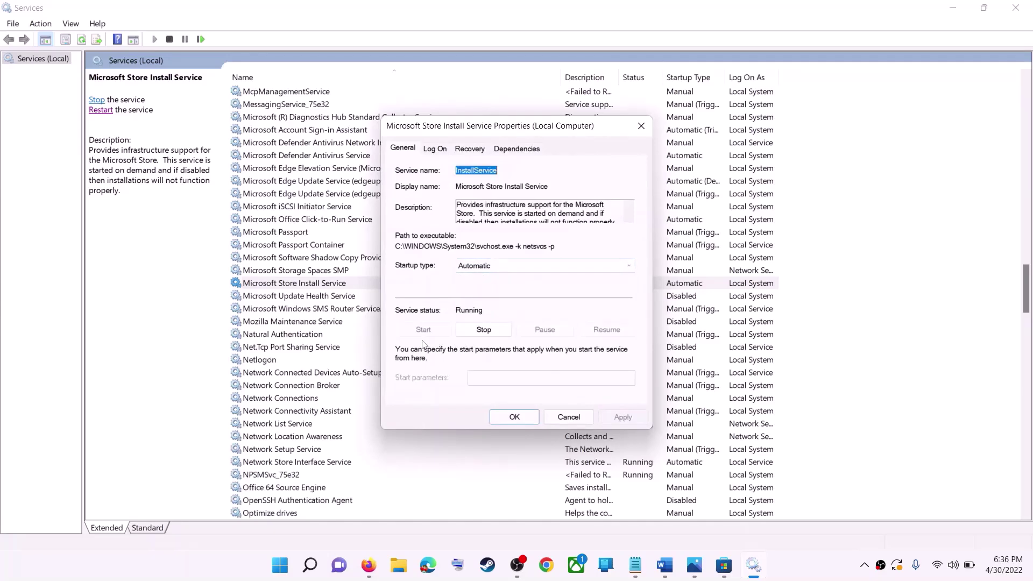
pyautogui.click(508, 415)
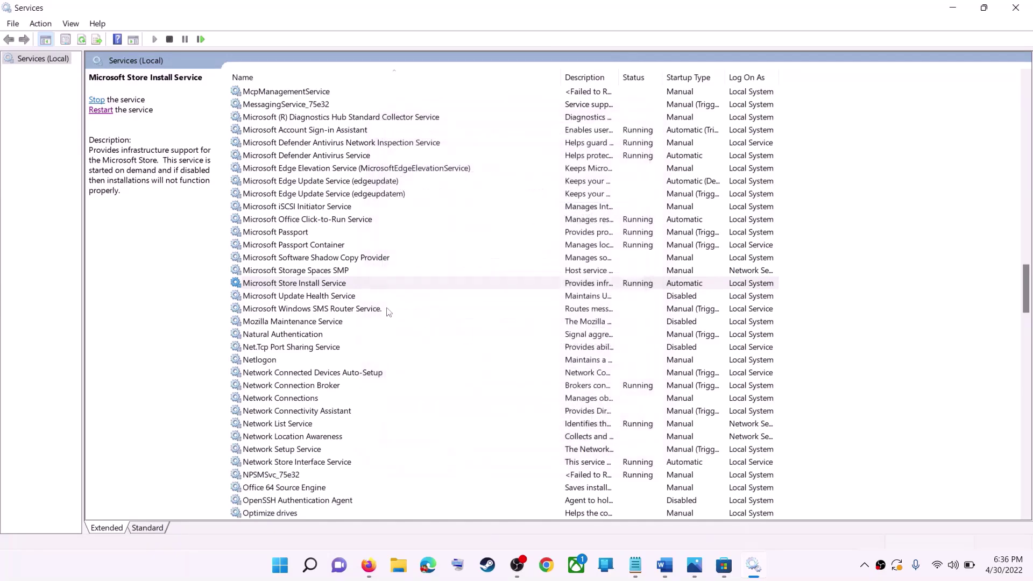
pyautogui.click(95, 114)
pyautogui.click(1015, 7)
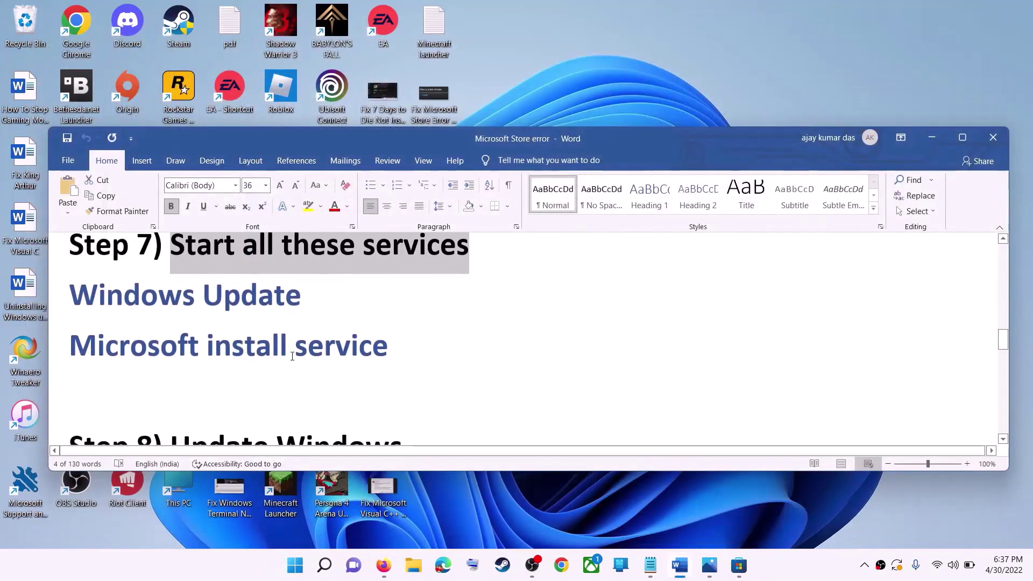
# Highlight Step 8 "Update Windows" in the Word notes, check the Windows Update page in Settings, and minimize Settings
pyautogui.scroll(-2, 292, 356)
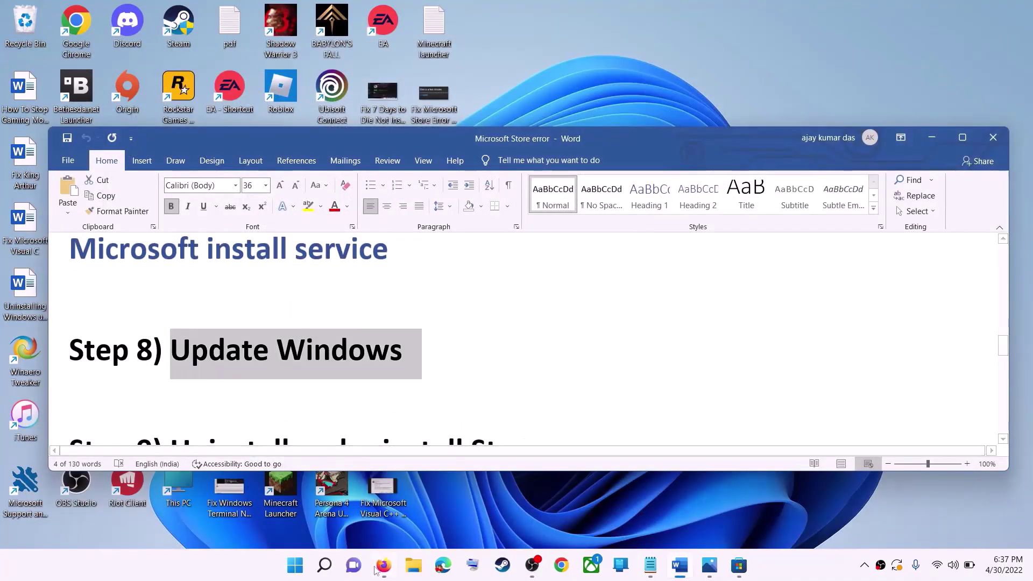
pyautogui.click(295, 565)
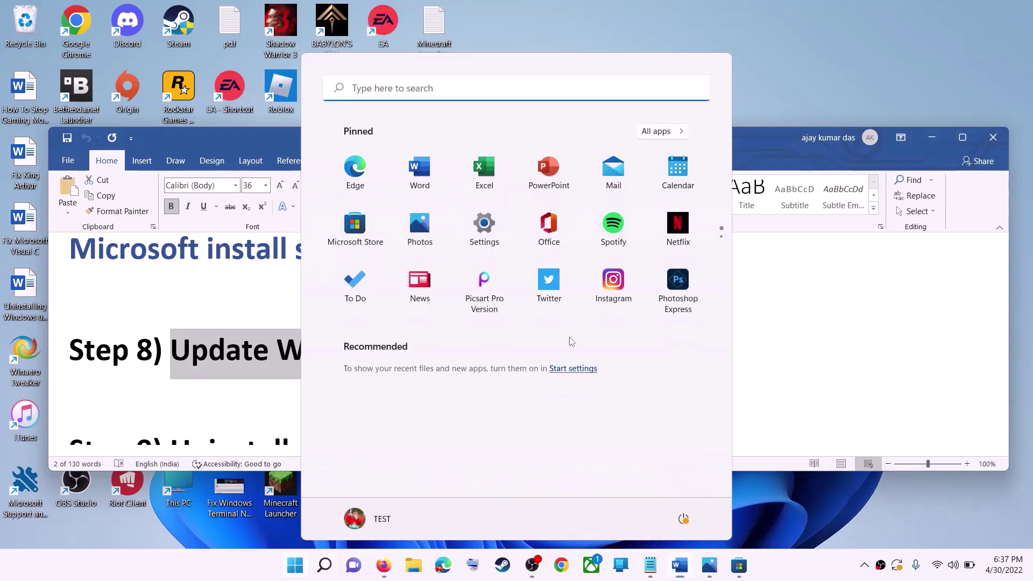
pyautogui.click(484, 230)
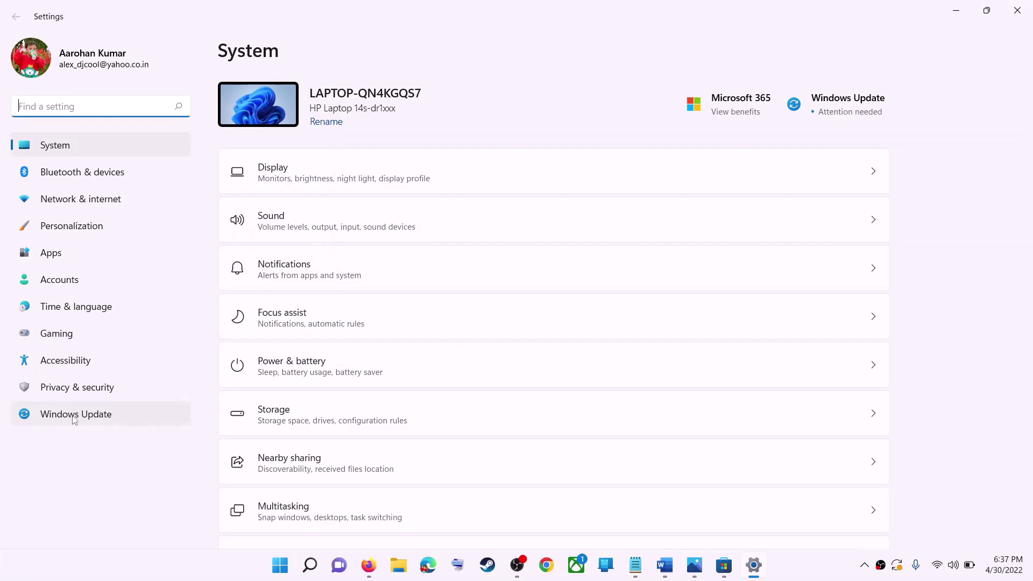
pyautogui.click(81, 417)
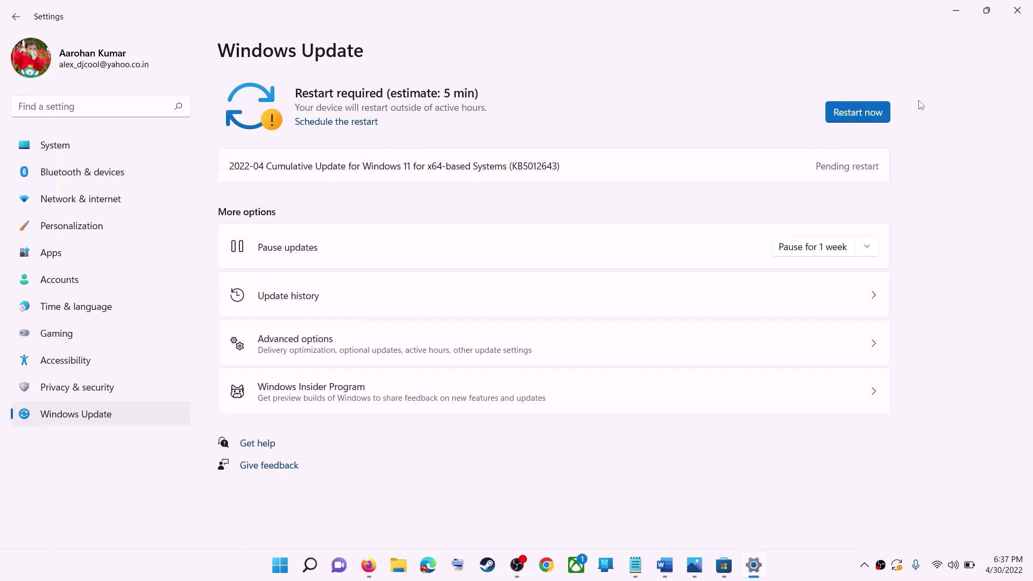
pyautogui.click(955, 11)
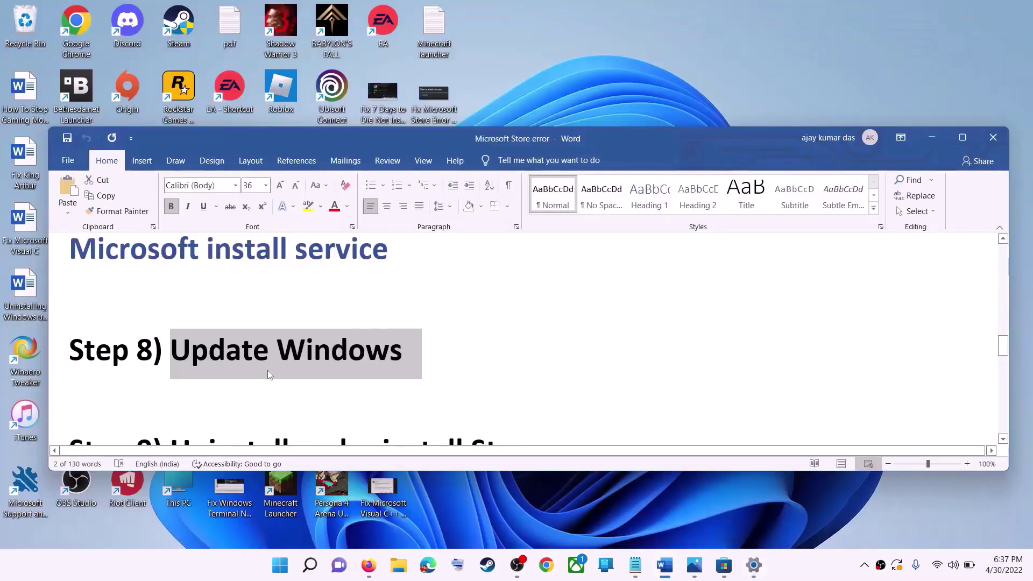
# Copy the command "Get-AppxPackage -allusers *WindowsStore* | Remove-AppxPackage" from Step 9 of the Word notes and bring up Start
pyautogui.scroll(-5, 309, 354)
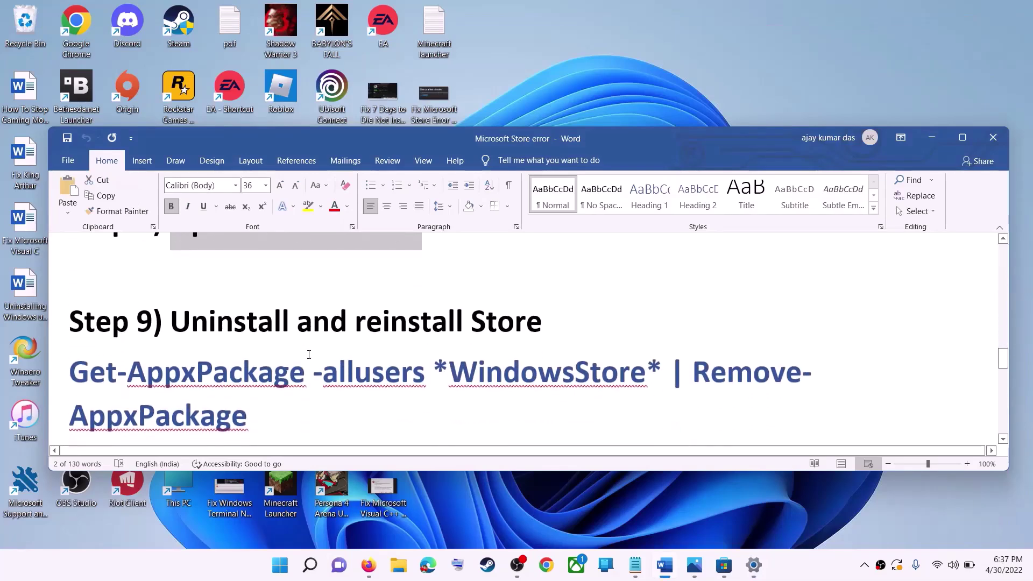
pyautogui.scroll(-1, 309, 355)
pyautogui.moveTo(272, 382); pyautogui.dragTo(91, 352)
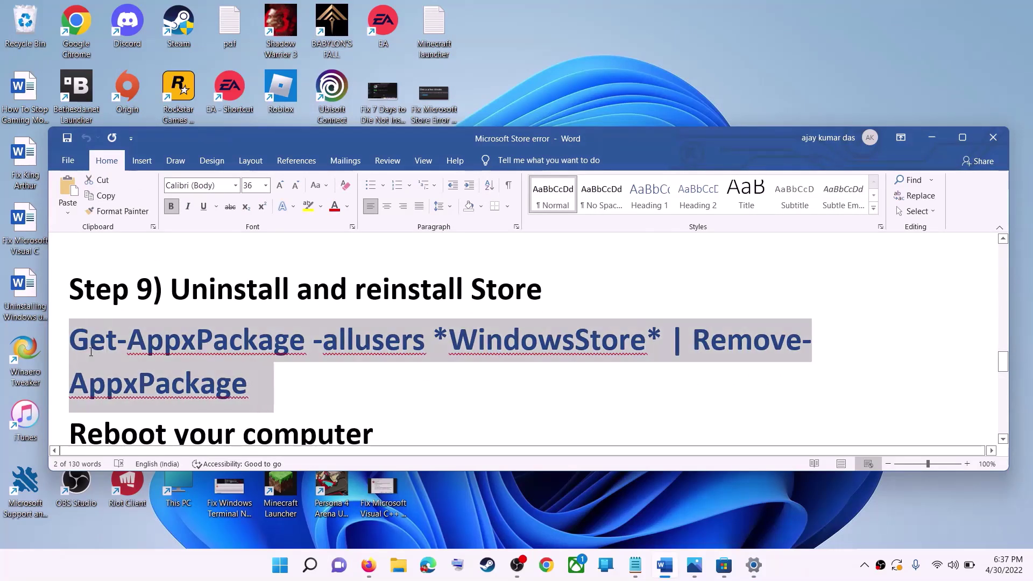
pyautogui.rightClick(156, 363)
pyautogui.click(208, 202)
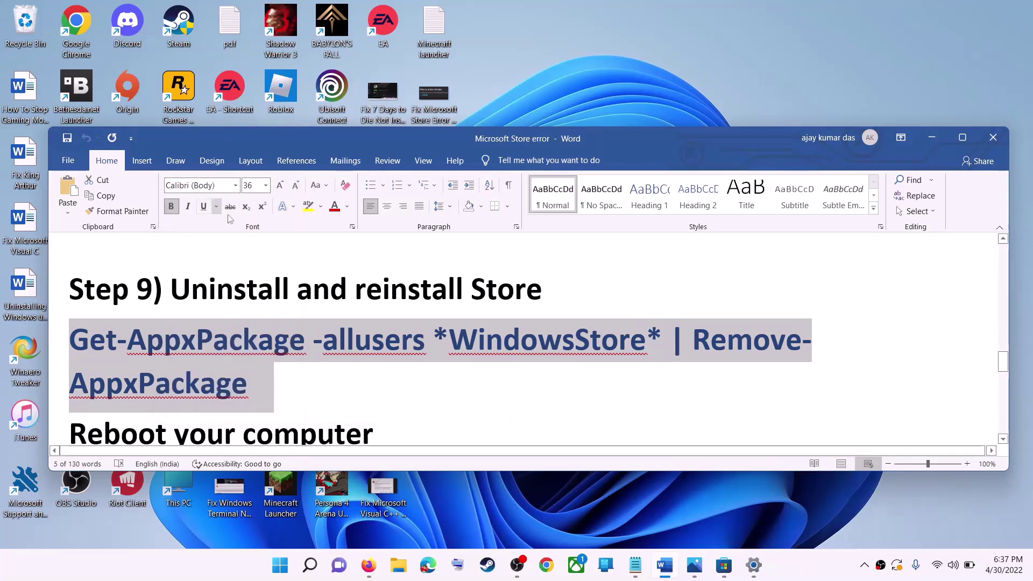
pyautogui.click(283, 570)
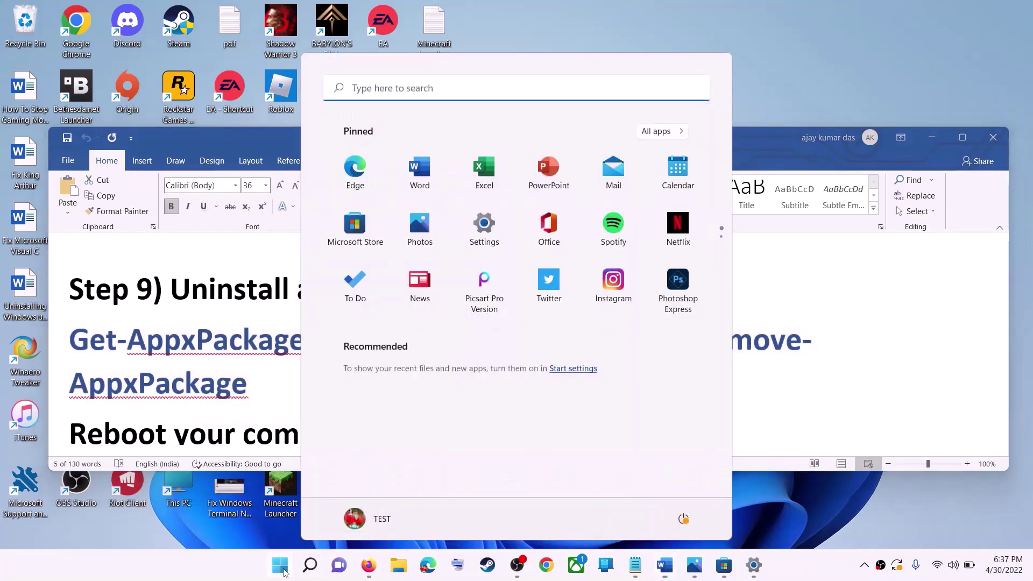
# Open Windows PowerShell as administrator and run the copied command "Get-AppxPackage -allusers *WindowsStore* | Remove-AppxPackage"
pyautogui.write('powe')
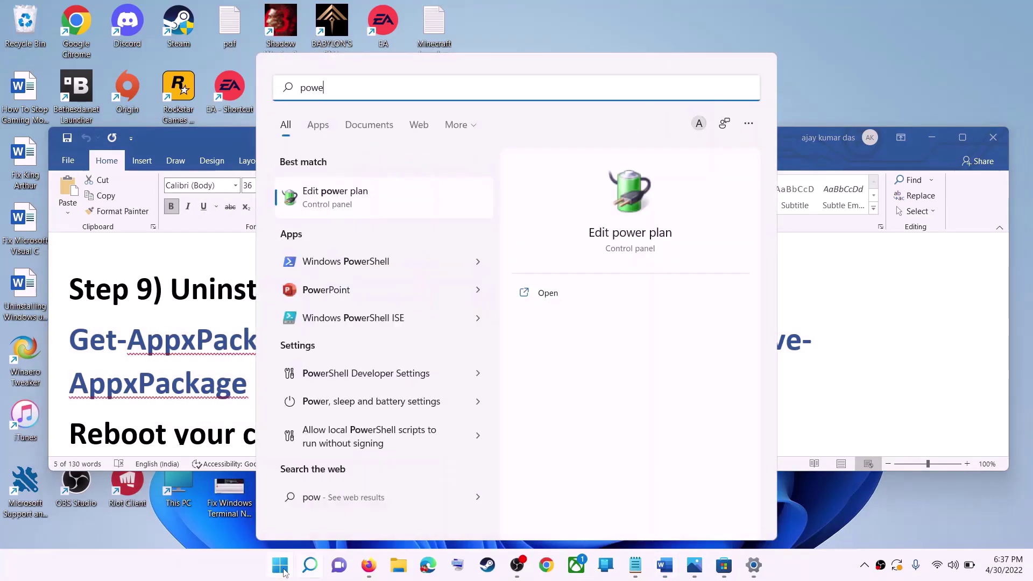
pyautogui.write('rshell')
pyautogui.rightClick(333, 201)
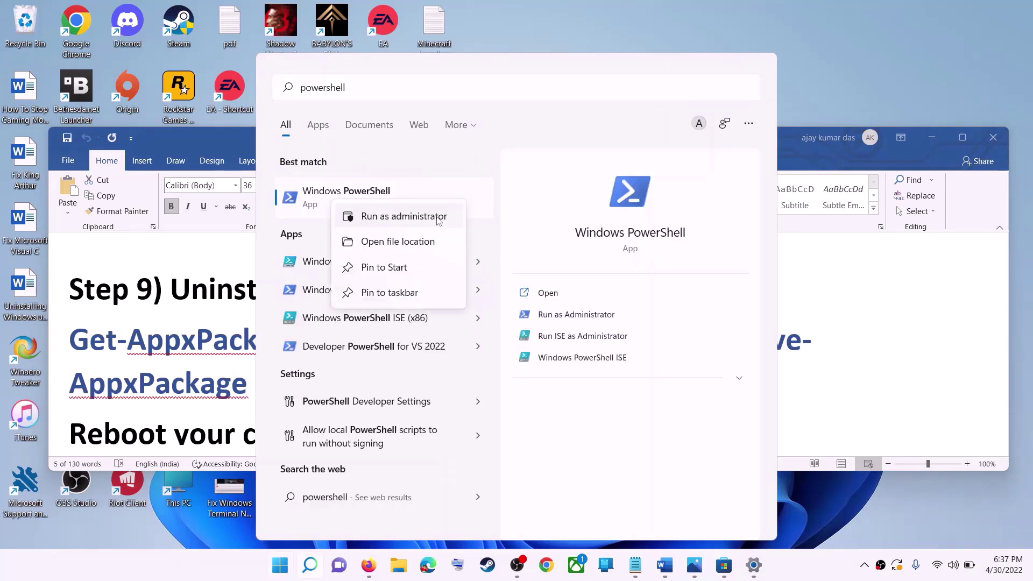
pyautogui.click(410, 220)
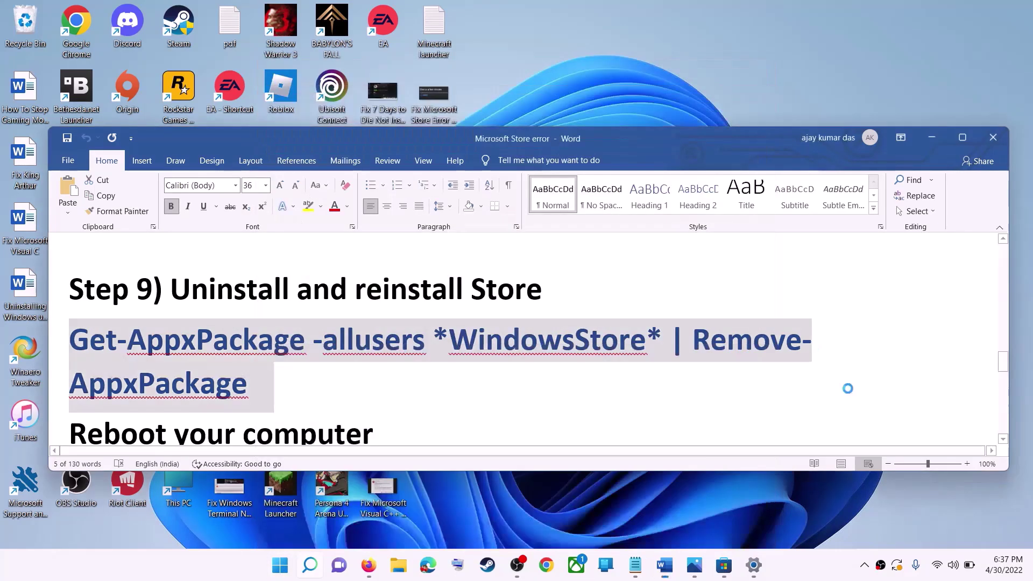
pyautogui.click(441, 385)
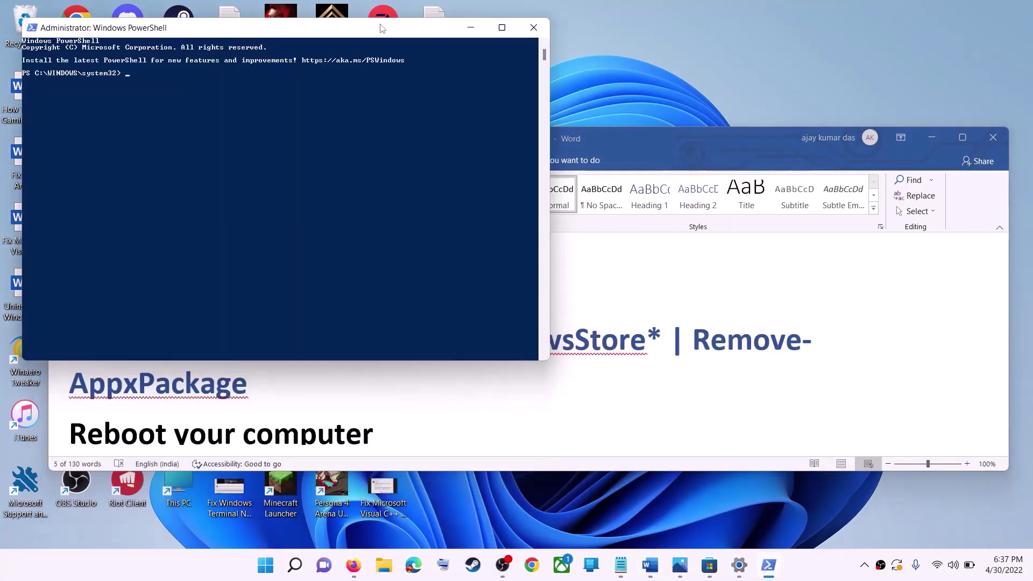
pyautogui.moveTo(382, 28); pyautogui.dragTo(526, 139)
pyautogui.hotkey('ctrl', 'v')
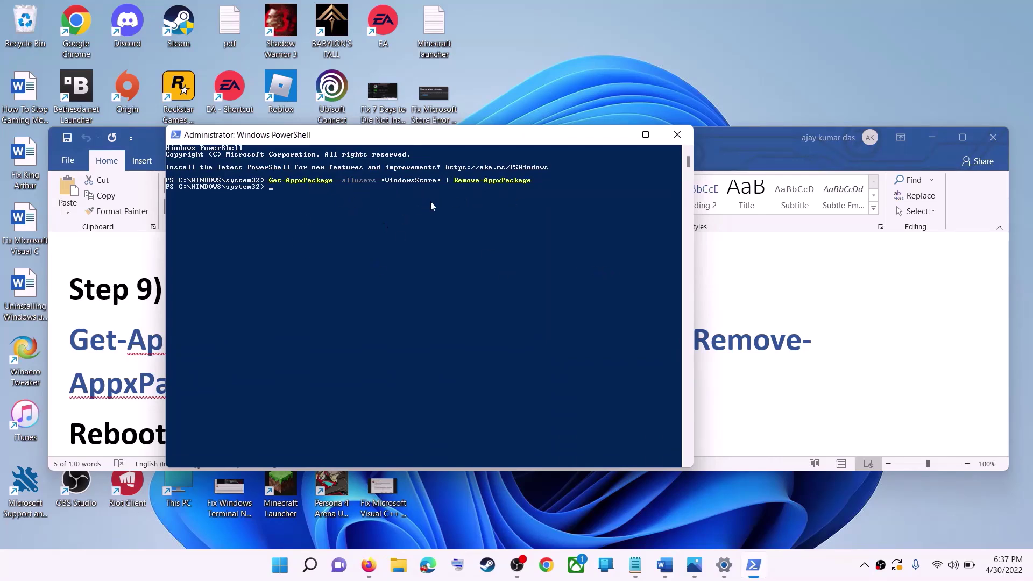
# Highlight "Reboot your computer" in the Word notes, show the Start power options, and dismiss them without restarting
pyautogui.hotkey('alt', 'Tab')
pyautogui.scroll(-1, 226, 350)
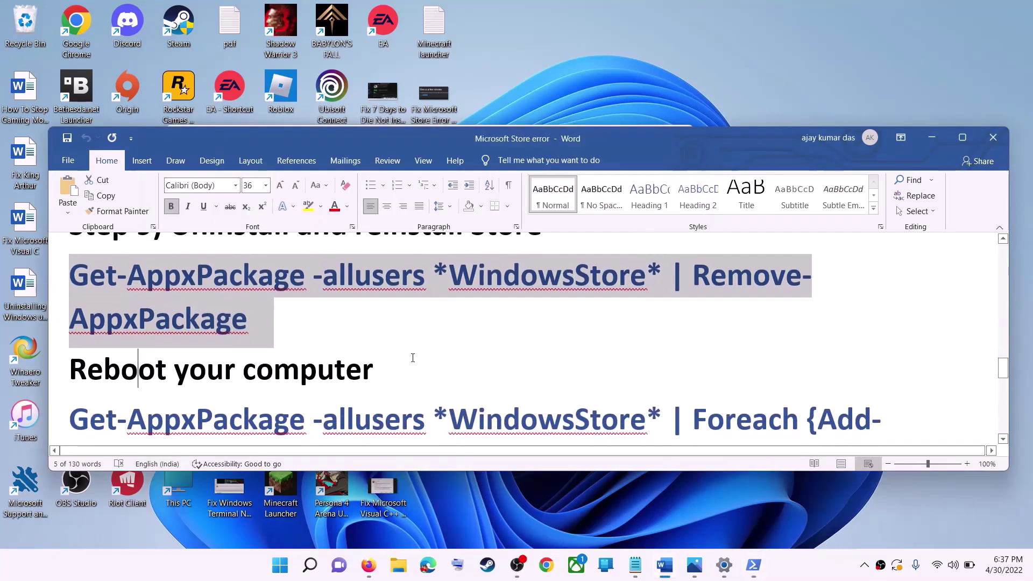
pyautogui.tripleClick(225, 358)
pyautogui.click(280, 565)
pyautogui.click(683, 518)
pyautogui.press('Escape')
pyautogui.press('Escape')
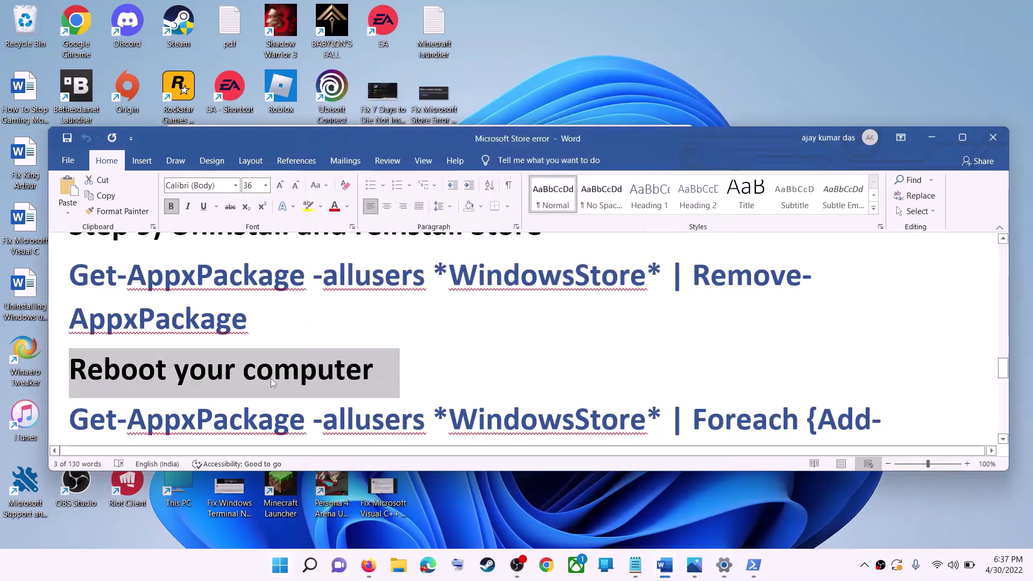
# Open another Windows PowerShell session as administrator for the Store reinstall command
pyautogui.scroll(-1, 272, 383)
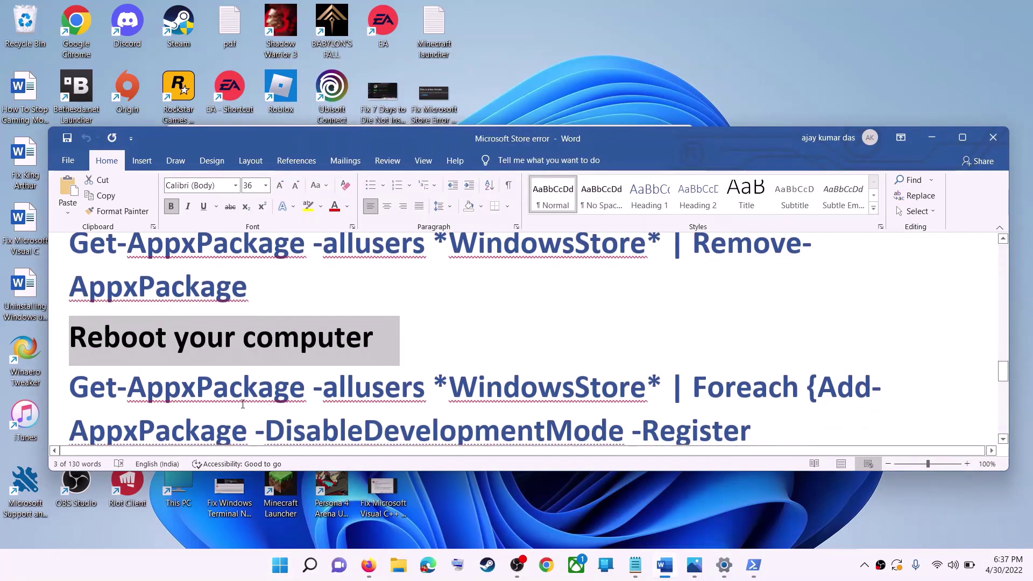
pyautogui.click(278, 569)
pyautogui.write('powershell')
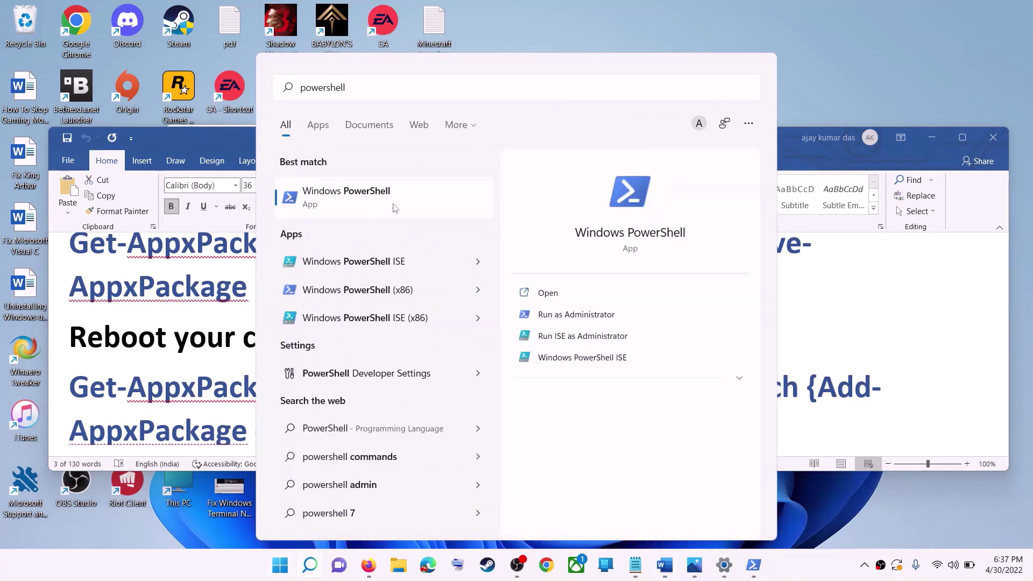
pyautogui.rightClick(373, 204)
pyautogui.click(438, 214)
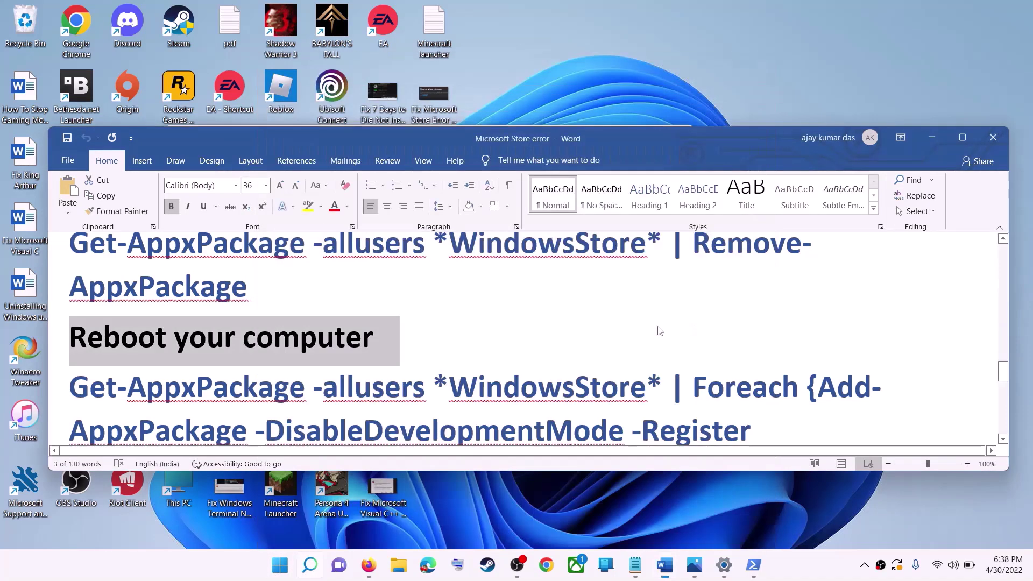
pyautogui.click(447, 383)
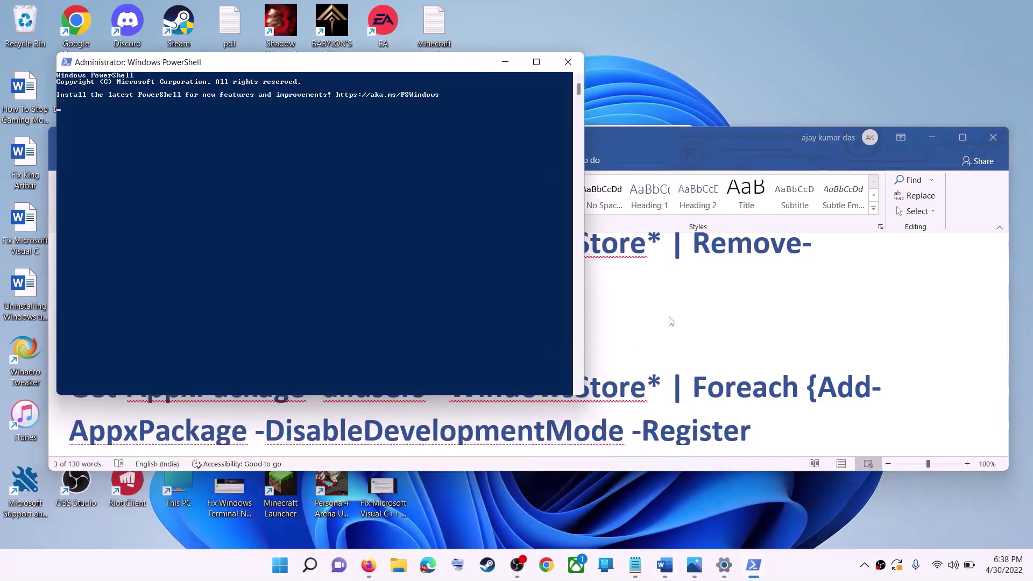
# Copy "Get-AppxPackage -allusers *WindowsStore* | Foreach {Add-AppxPackage -DisableDevelopmentMode -Register “$($_.InstallLocation)\AppXManifest.xml”}" from the Word notes and run it in PowerShell
pyautogui.click(753, 322)
pyautogui.scroll(-1, 484, 350)
pyautogui.moveTo(648, 412); pyautogui.dragTo(69, 322)
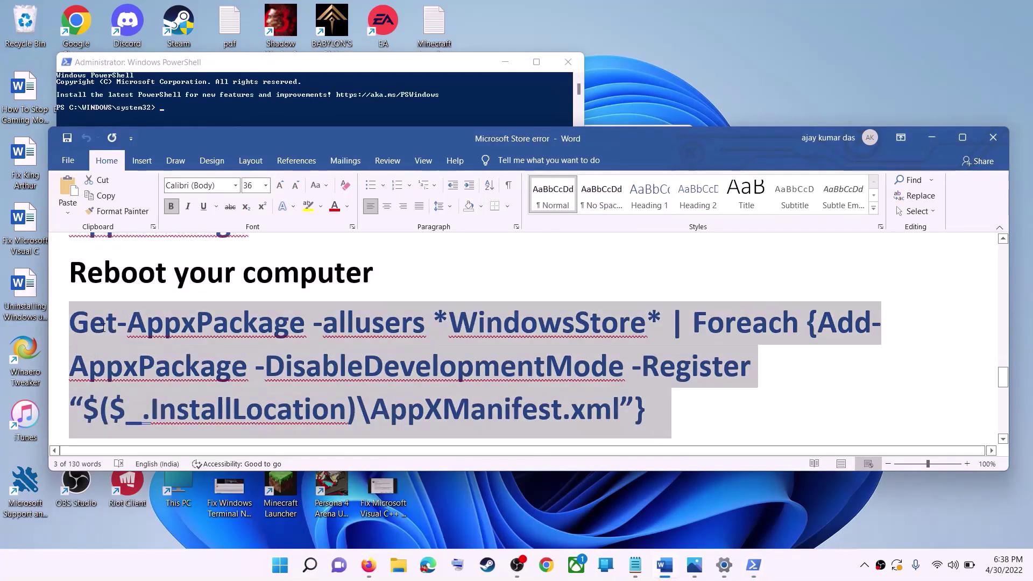
pyautogui.rightClick(118, 344)
pyautogui.click(157, 371)
pyautogui.click(322, 108)
pyautogui.click(314, 220)
pyautogui.rightClick(313, 219)
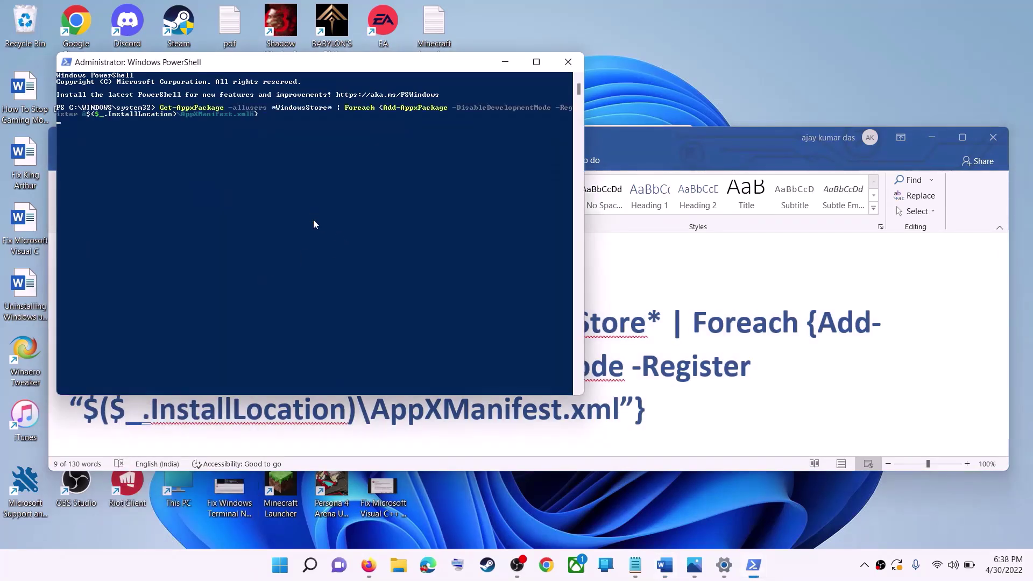
pyautogui.press('Return')
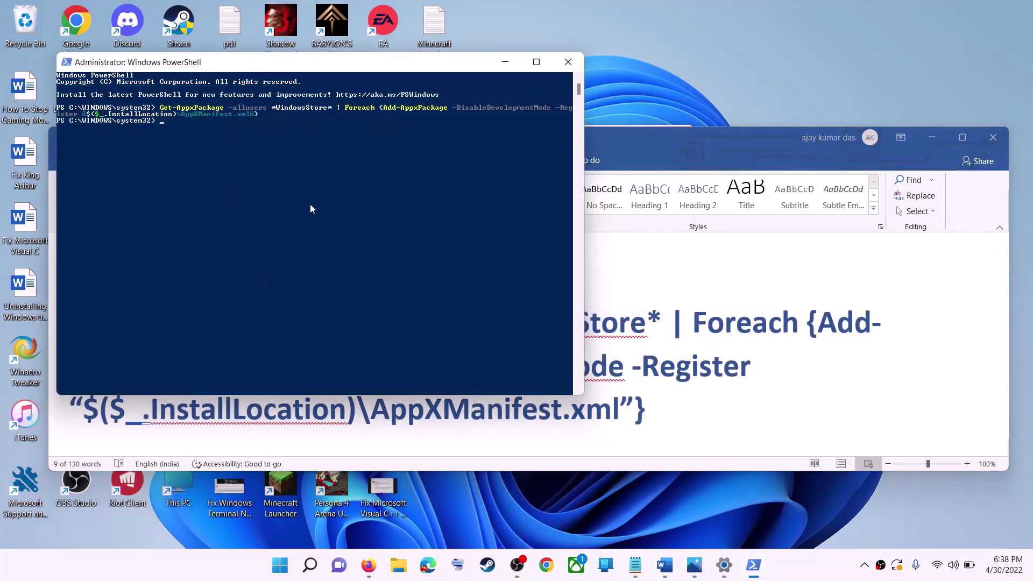
# Search for "store" and open Microsoft Store
pyautogui.click(281, 568)
pyautogui.write('s')
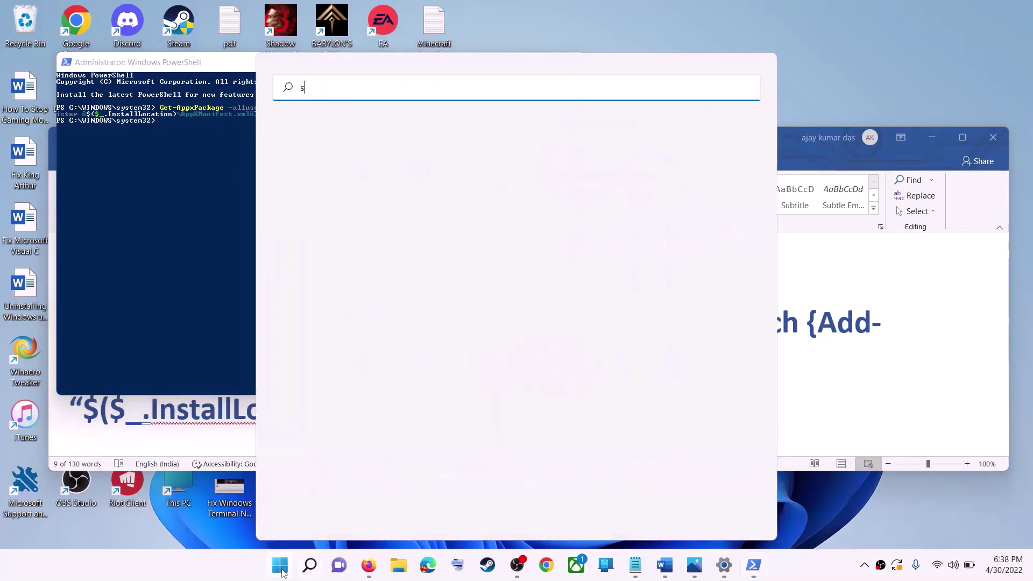
pyautogui.write('tore')
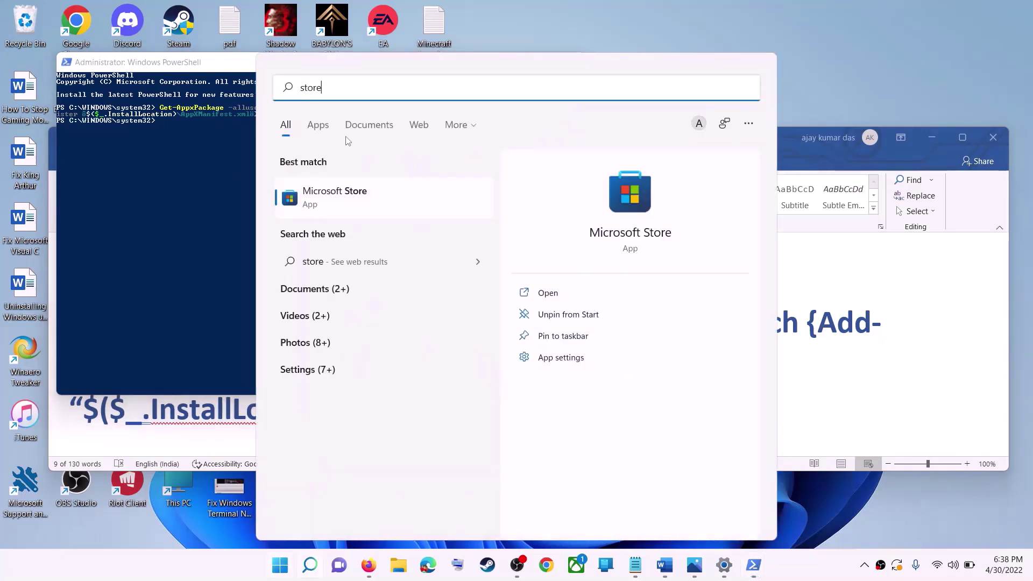
pyautogui.press('Return')
# Highlight "Try installing to C drive/Different Drive" in Step 10 of the Word notes
pyautogui.click(957, 348)
pyautogui.scroll(-2, 361, 362)
pyautogui.scroll(-2, 360, 361)
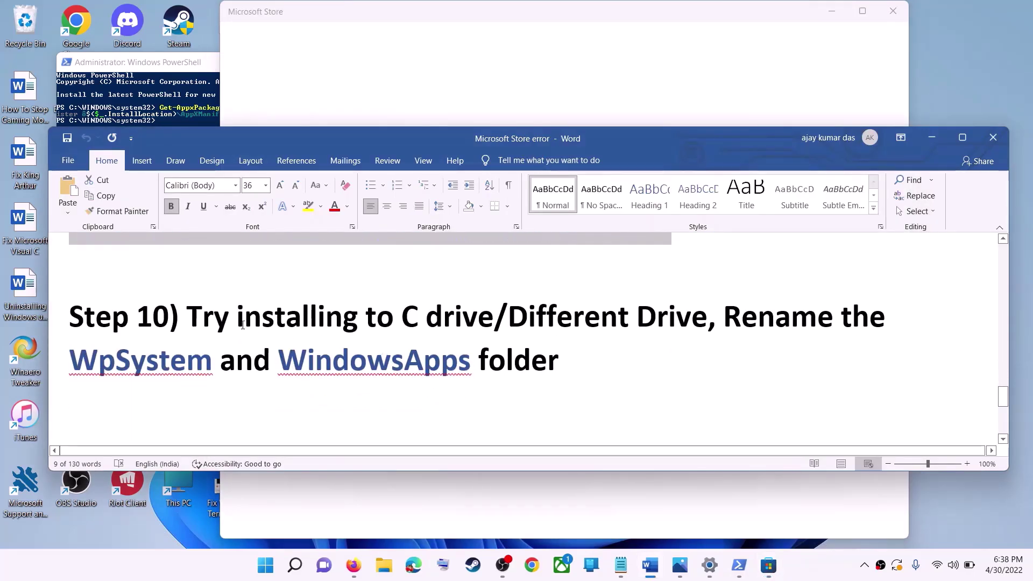
pyautogui.moveTo(220, 313); pyautogui.dragTo(706, 322)
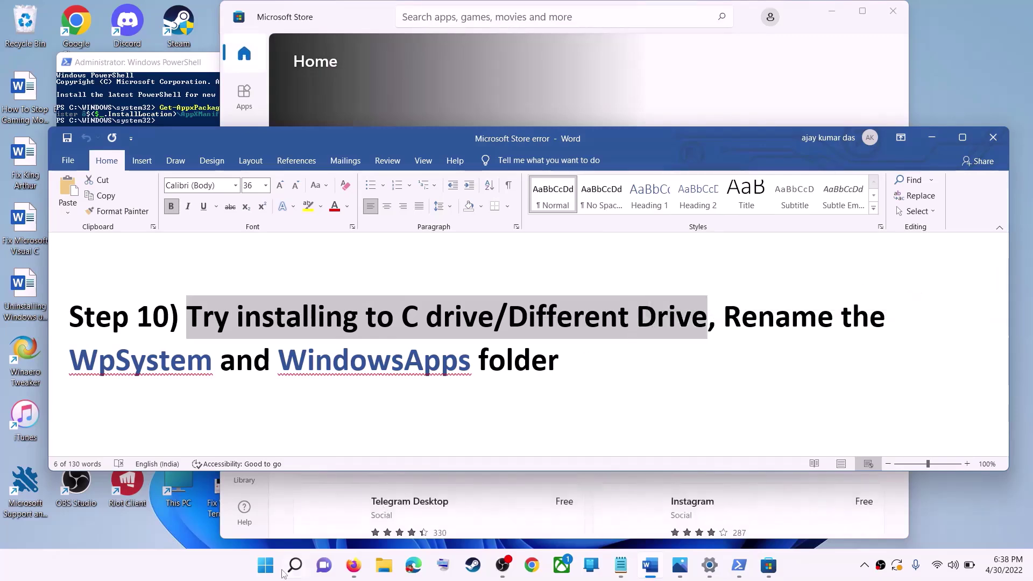
# Open the Storage page under System in Windows Settings
pyautogui.click(272, 566)
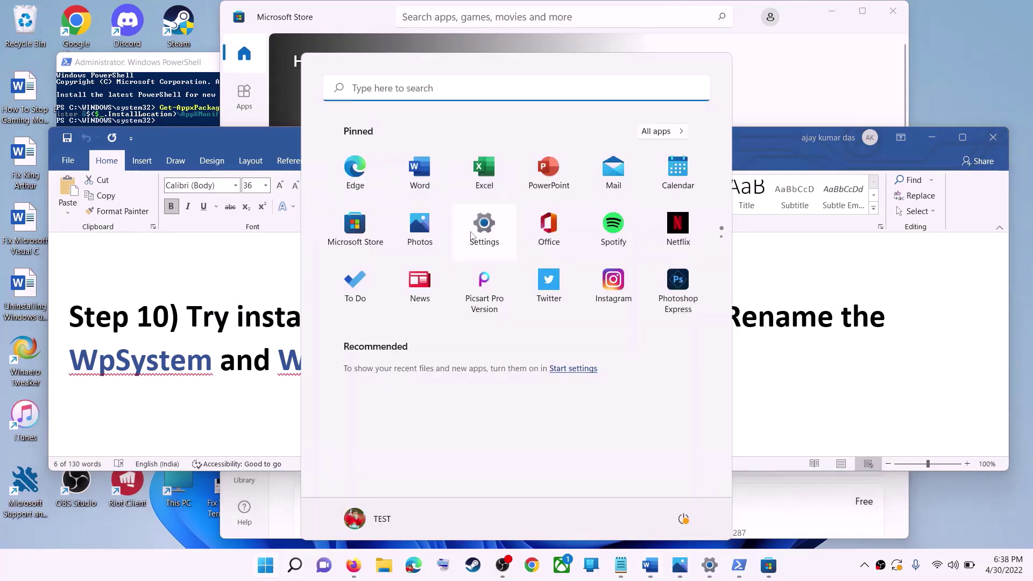
pyautogui.click(484, 220)
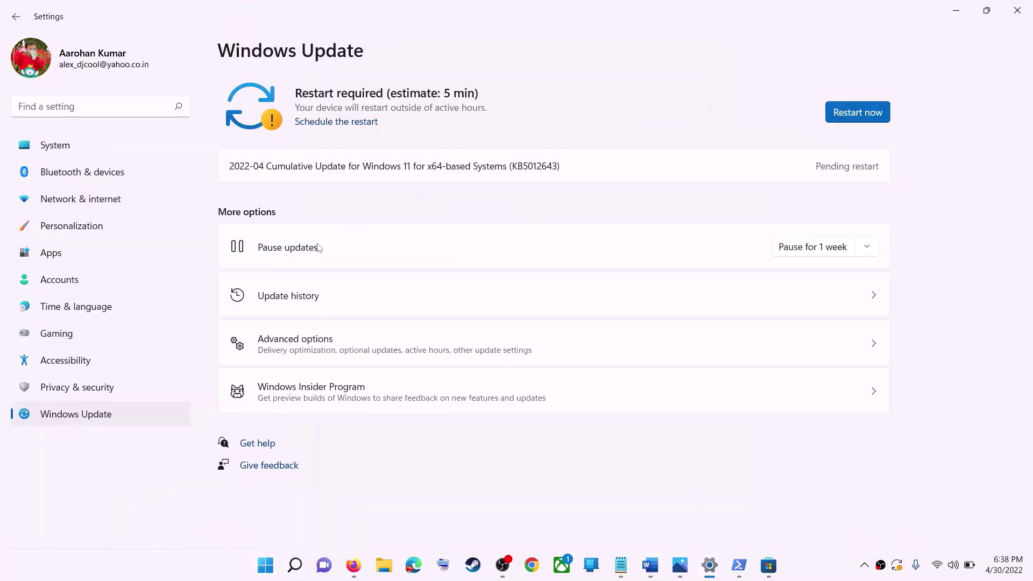
pyautogui.click(66, 150)
pyautogui.scroll(-3, 285, 294)
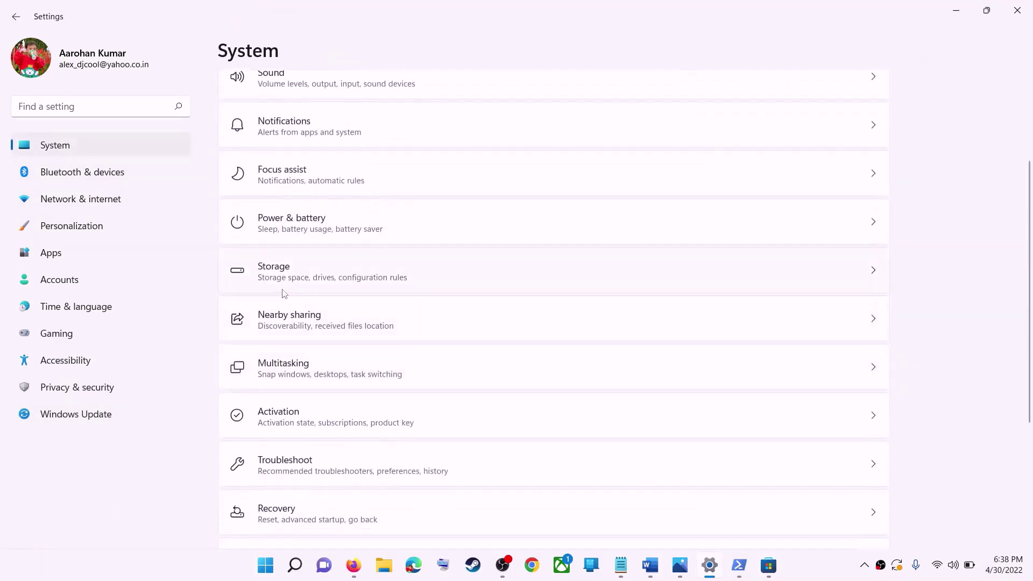
pyautogui.click(294, 277)
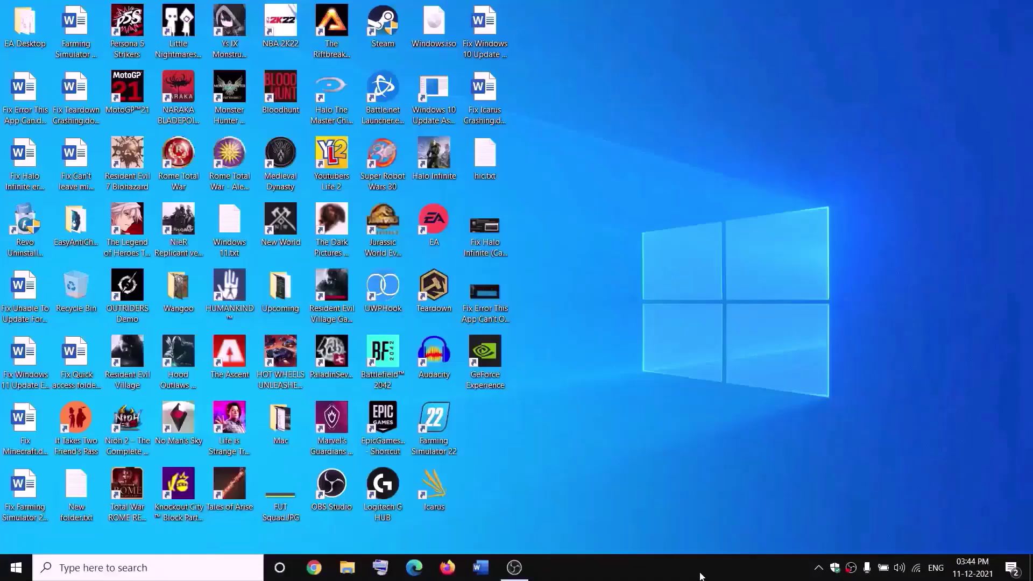
# Open the New Volume (D:) drive in File Explorer and locate the WpSystem folder
pyautogui.click(348, 568)
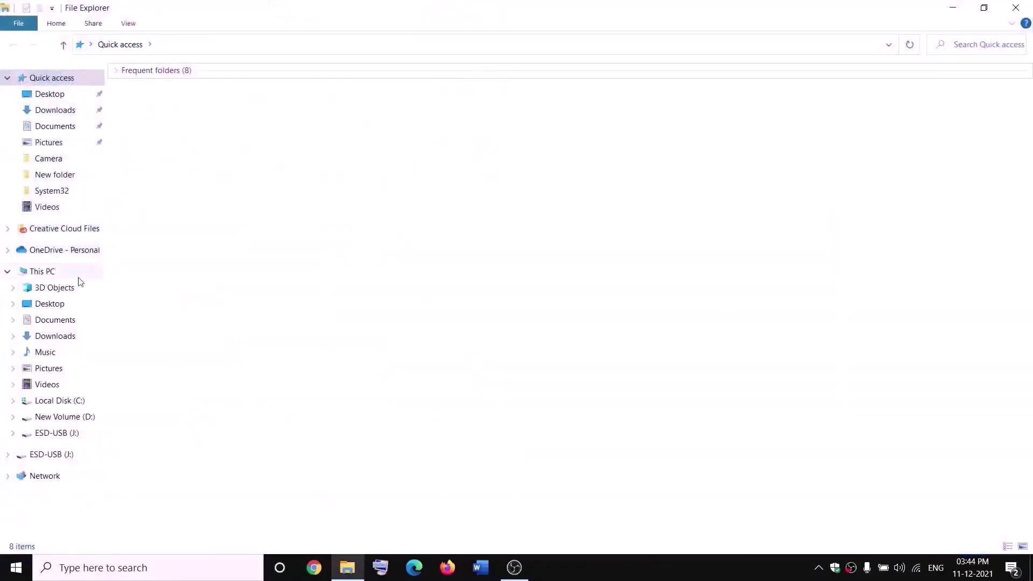
pyautogui.click(53, 279)
pyautogui.doubleClick(383, 196)
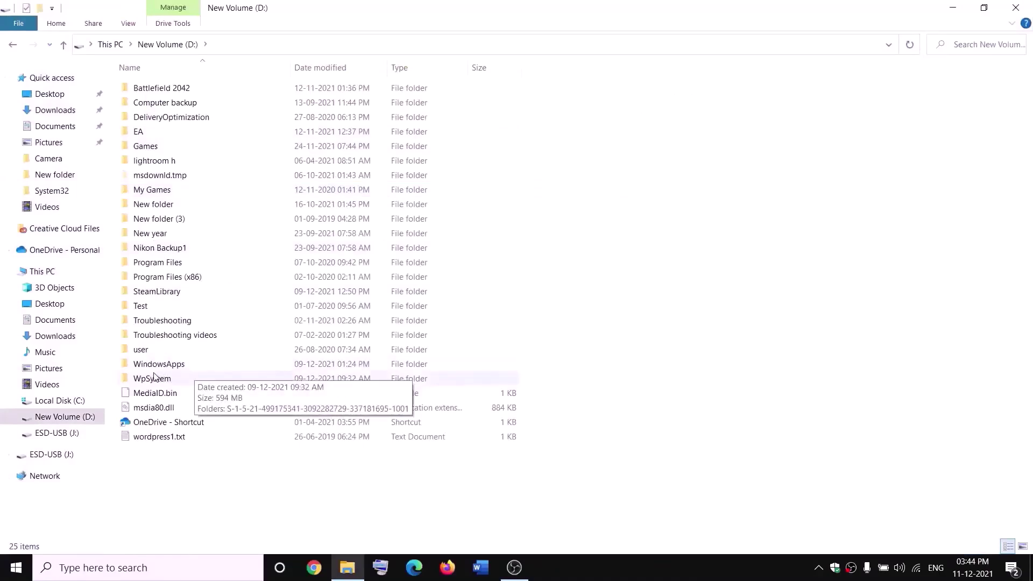
pyautogui.click(154, 377)
pyautogui.rightClick(168, 379)
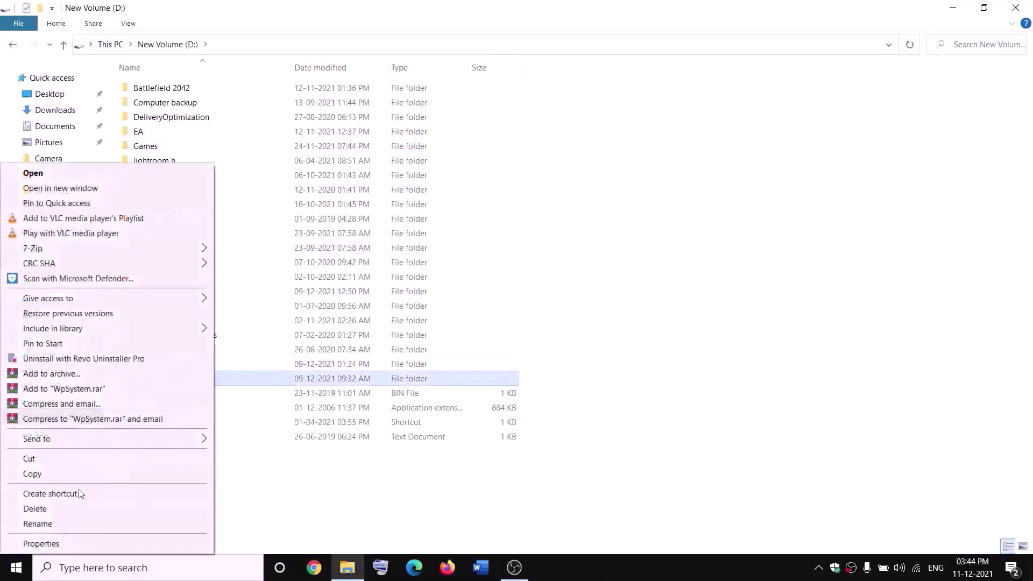
pyautogui.click(326, 492)
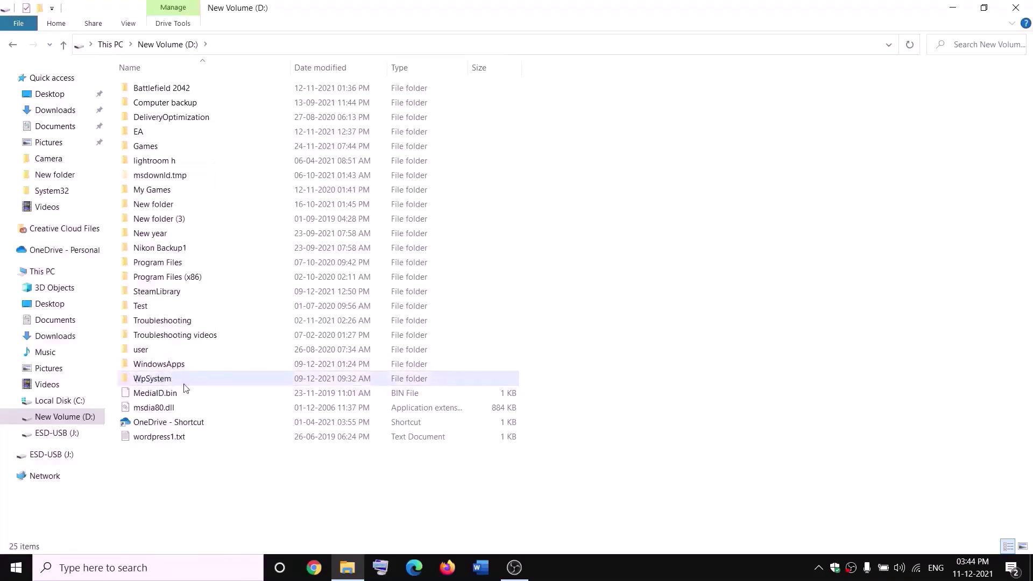
# Open the security properties of the WpSystem folder
pyautogui.moveTo(154, 381)
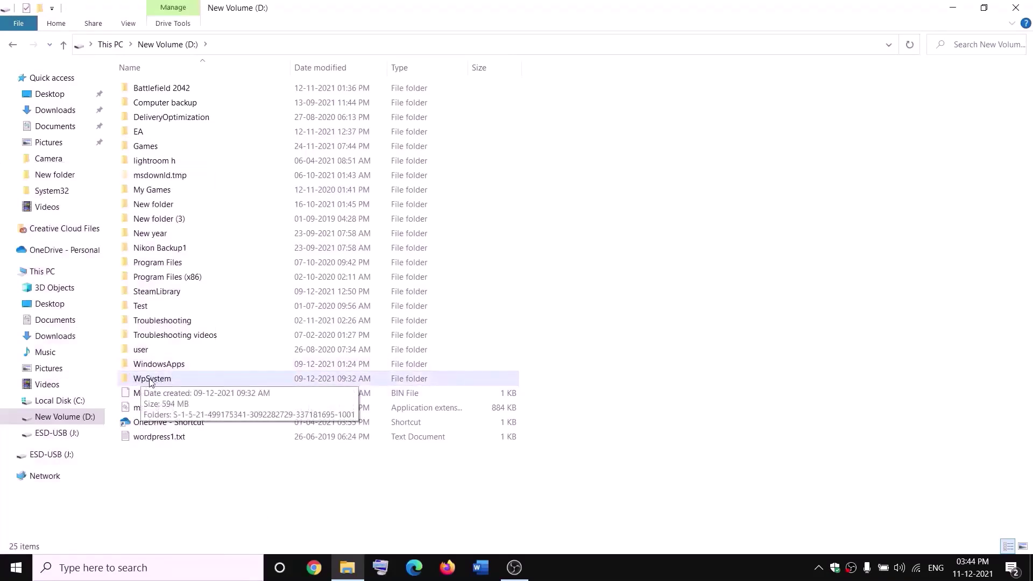
pyautogui.rightClick(151, 381)
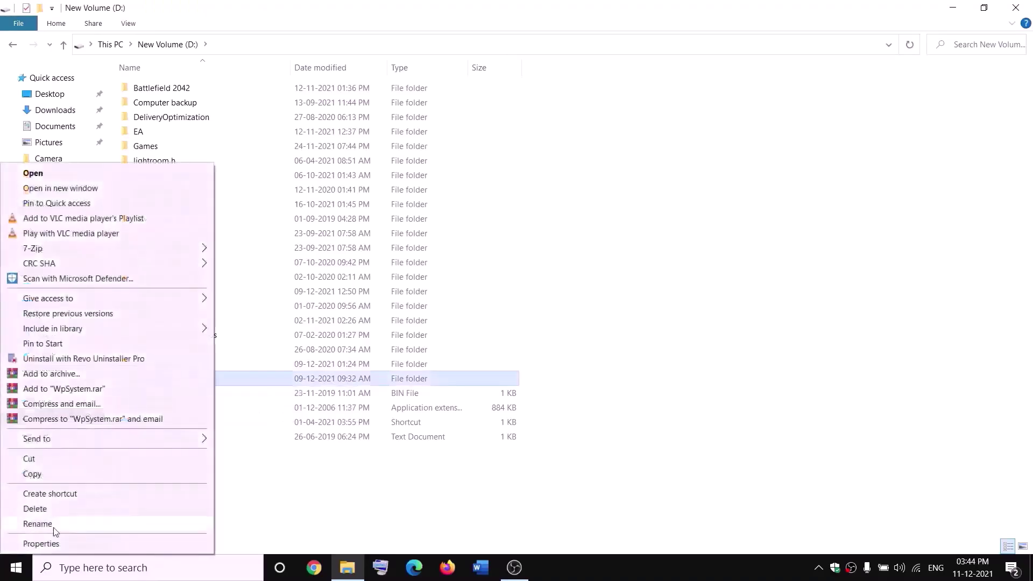
pyautogui.click(40, 543)
pyautogui.moveTo(313, 243); pyautogui.dragTo(444, 153)
pyautogui.click(384, 173)
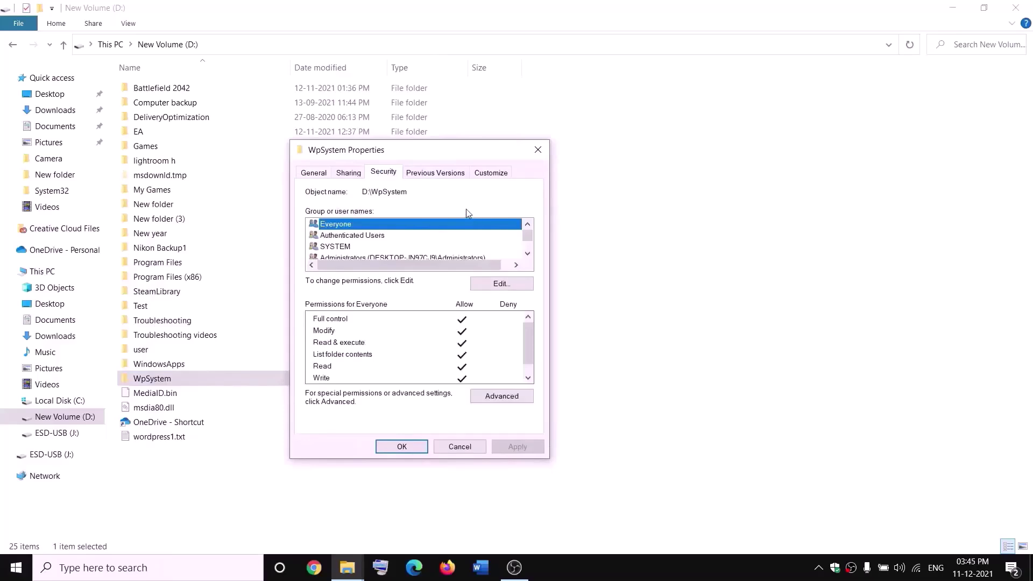
# Set the owner of the WpSystem folder to "everyone" in its advanced security settings
pyautogui.click(498, 398)
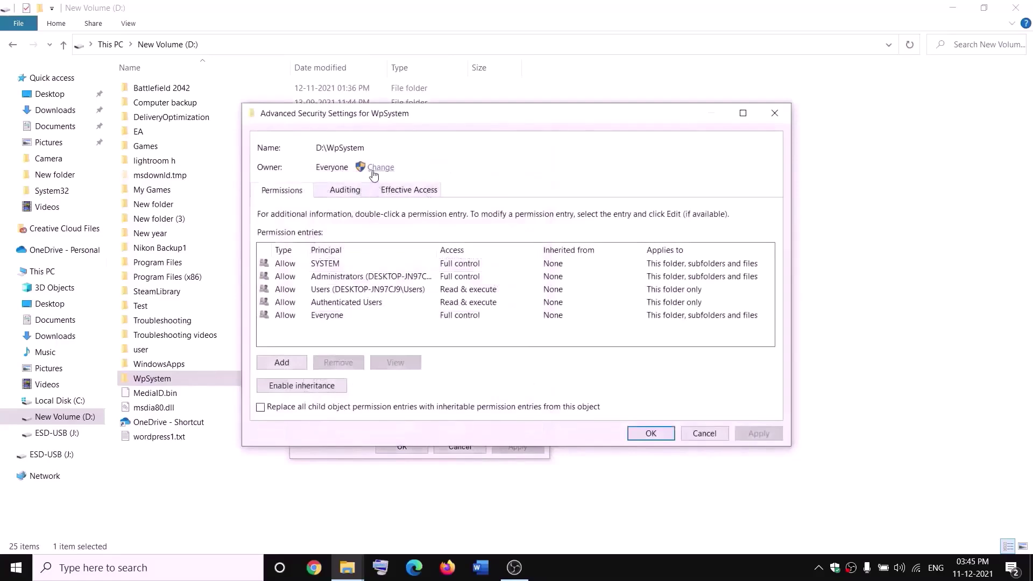
pyautogui.click(381, 167)
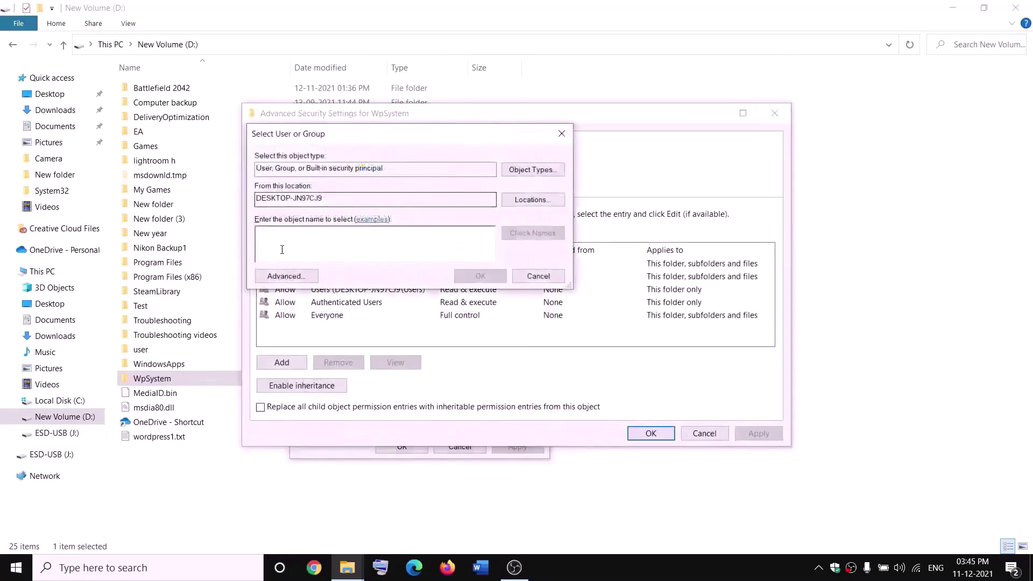
pyautogui.write('w')
pyautogui.press('BackSpace')
pyautogui.write('ever')
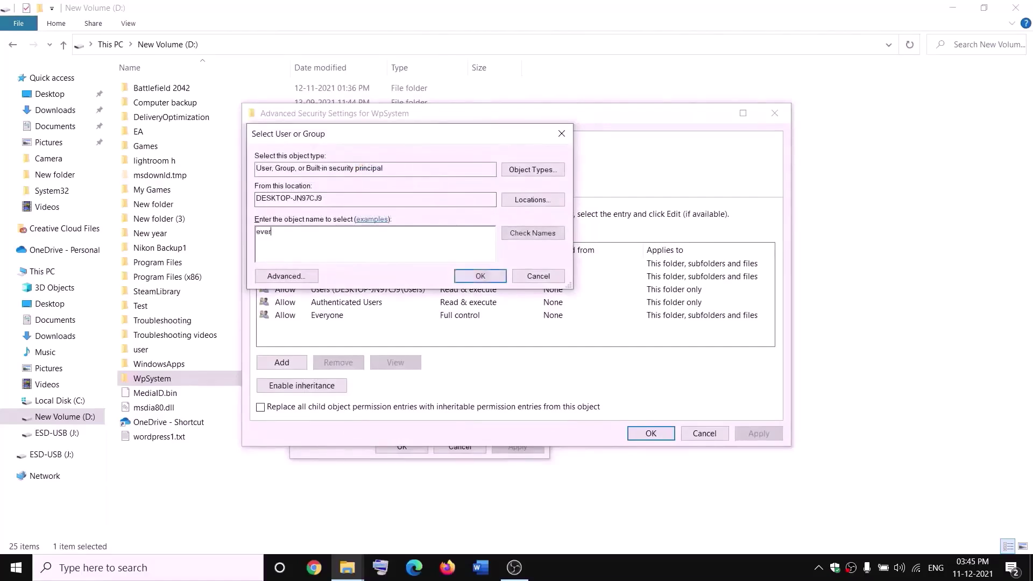
pyautogui.moveTo(288, 232); pyautogui.dragTo(255, 232)
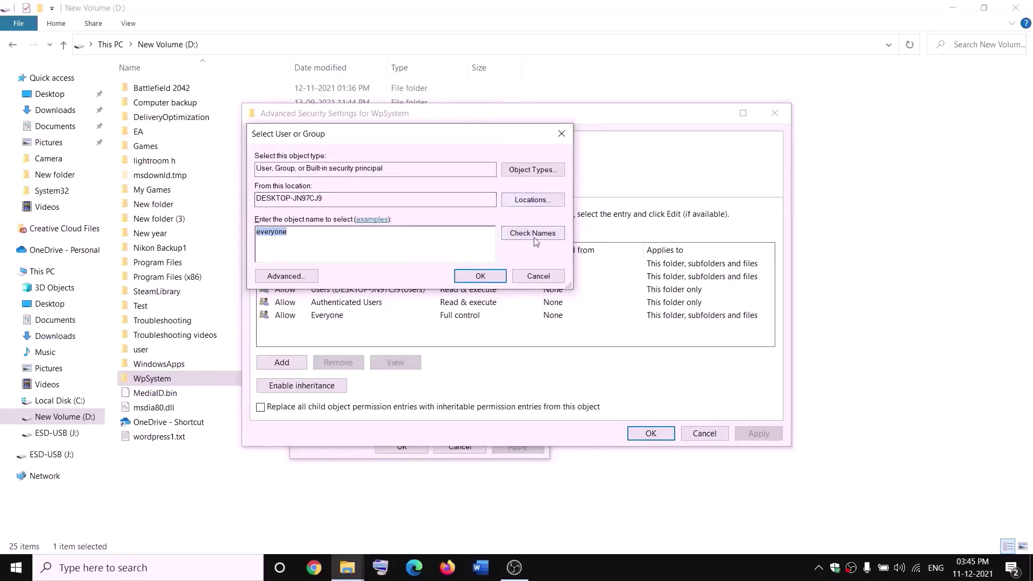
pyautogui.click(487, 274)
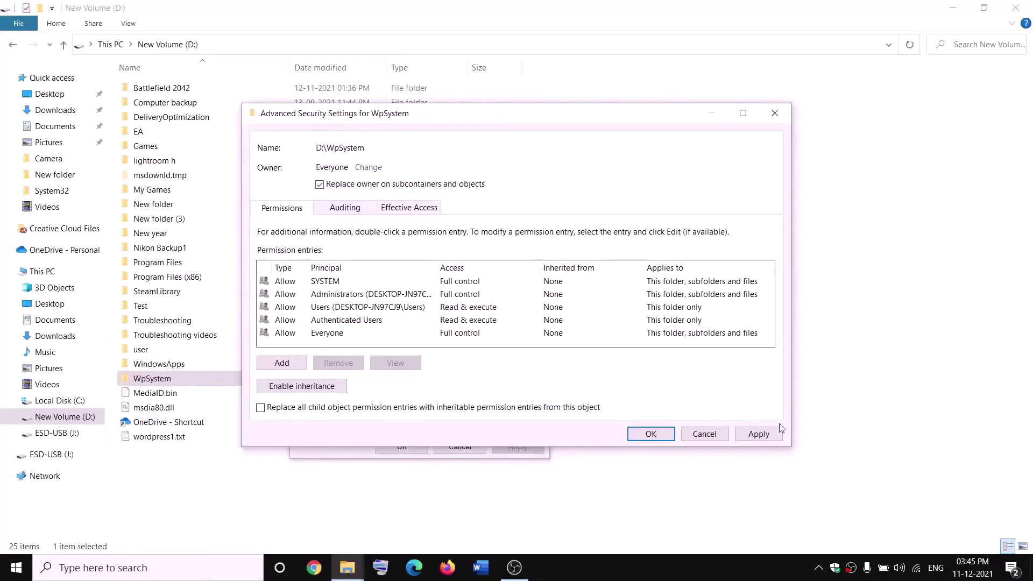
# Apply the owner change to WpSystem with replacement on subcontainers and objects, and close the advanced security settings
pyautogui.click(759, 433)
pyautogui.click(650, 435)
pyautogui.click(618, 342)
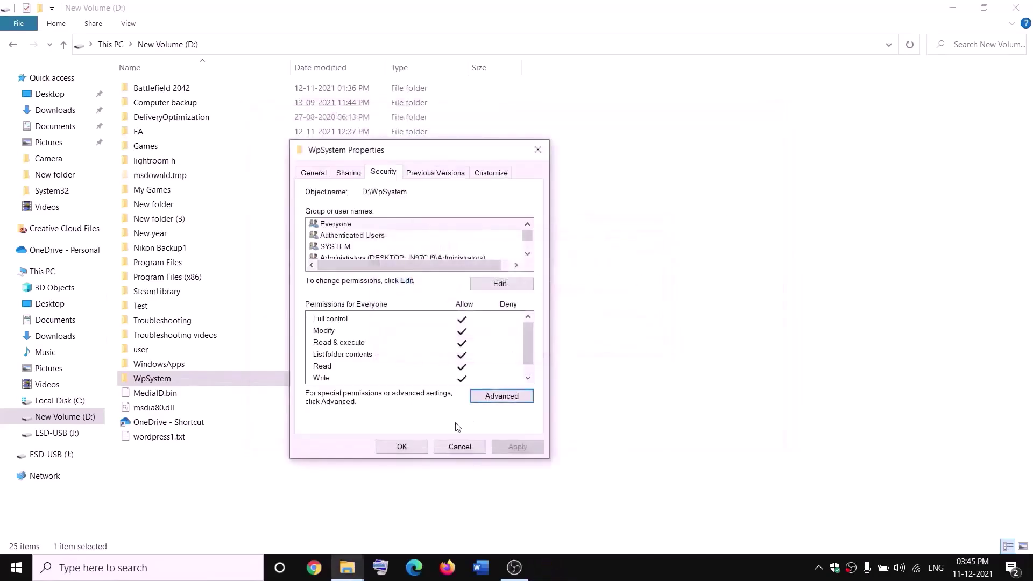
# Close the WpSystem properties, and reopen the folder's advanced security settings from its properties
pyautogui.click(403, 447)
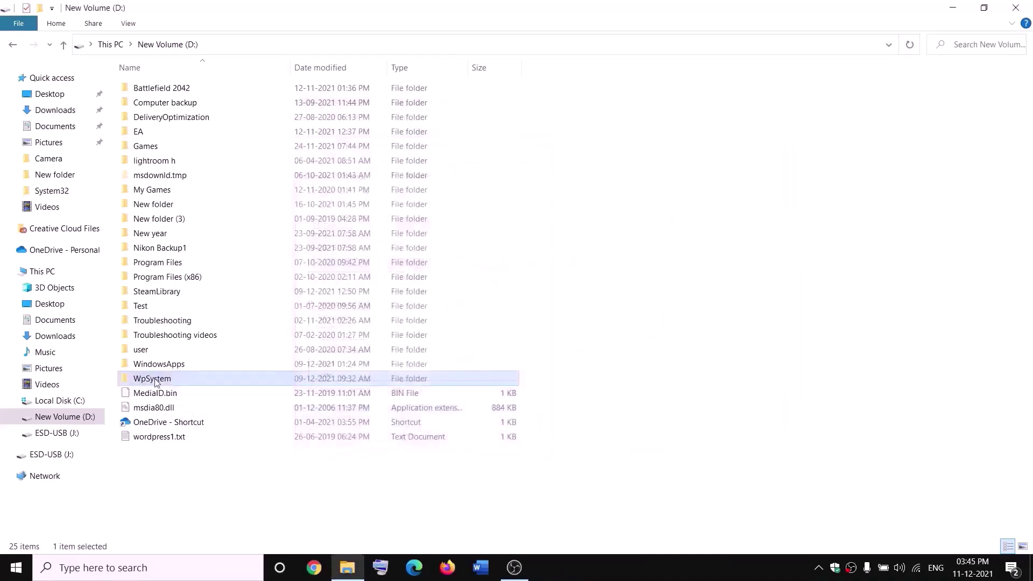
pyautogui.rightClick(213, 382)
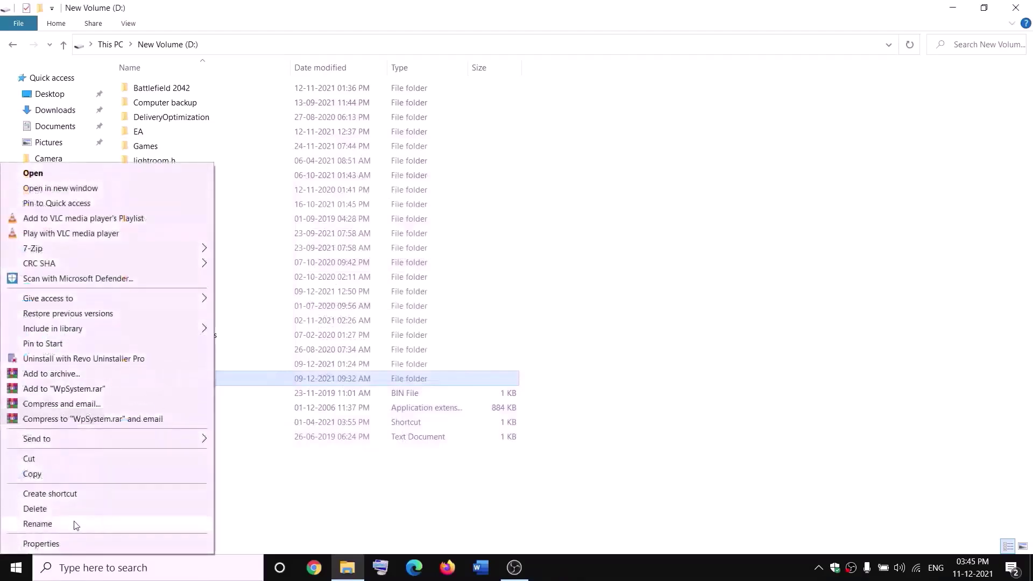
pyautogui.click(60, 543)
pyautogui.moveTo(276, 237); pyautogui.dragTo(385, 180)
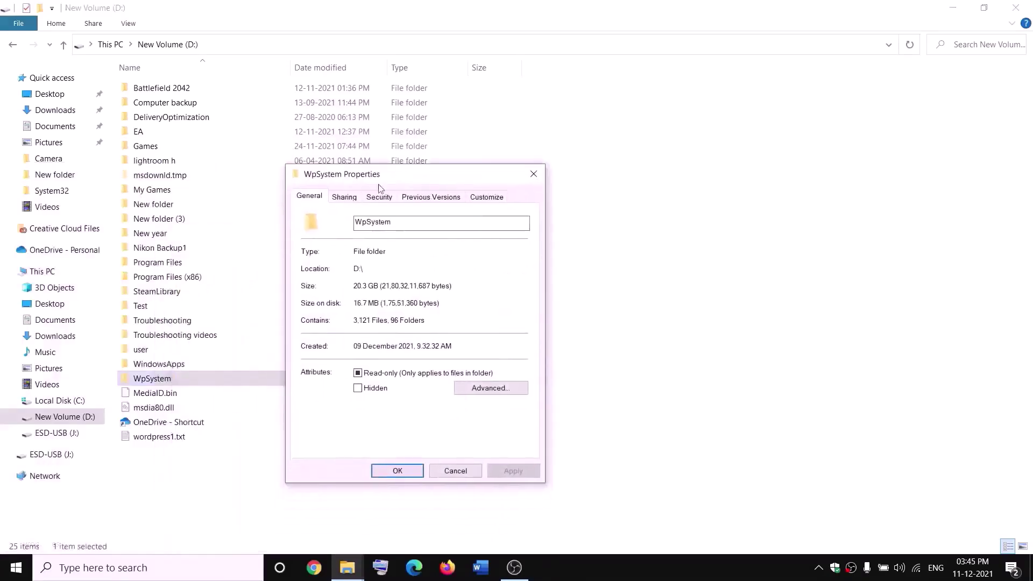
pyautogui.click(381, 197)
pyautogui.click(501, 422)
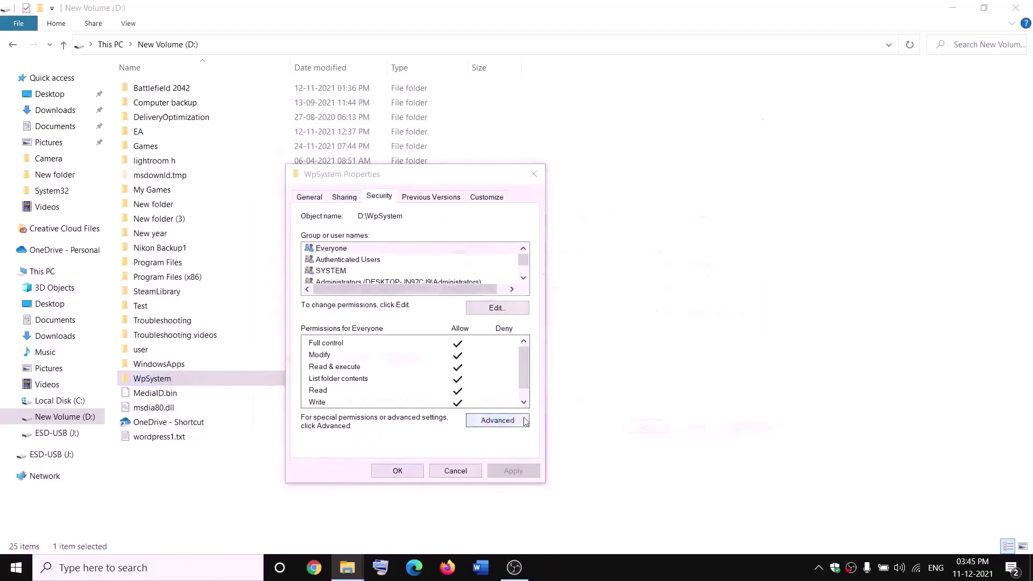
# Add a permission entry for the WpSystem folder with "everyone" as its principal, checking the name
pyautogui.click(280, 363)
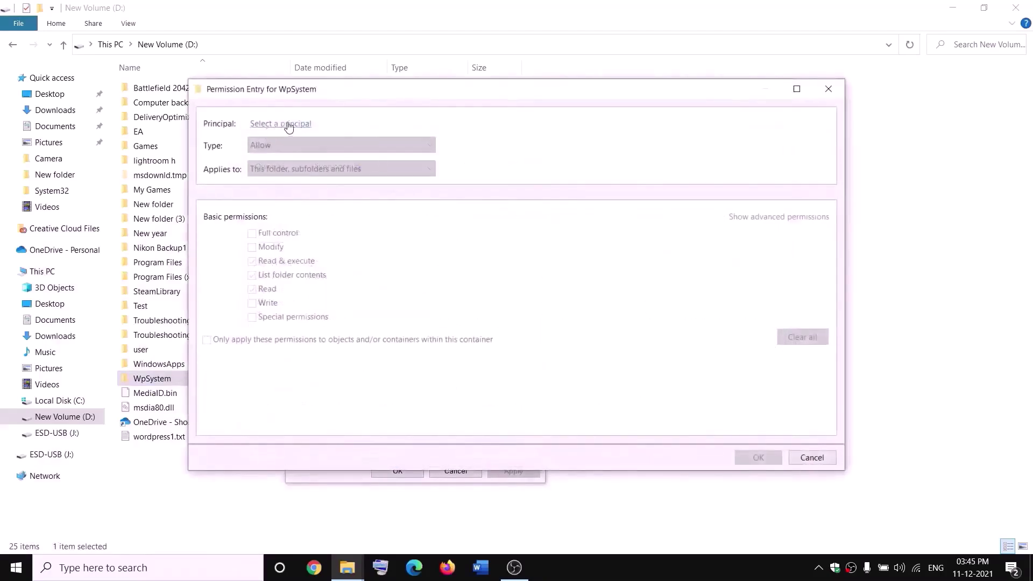
pyautogui.click(281, 124)
pyautogui.write('everyone')
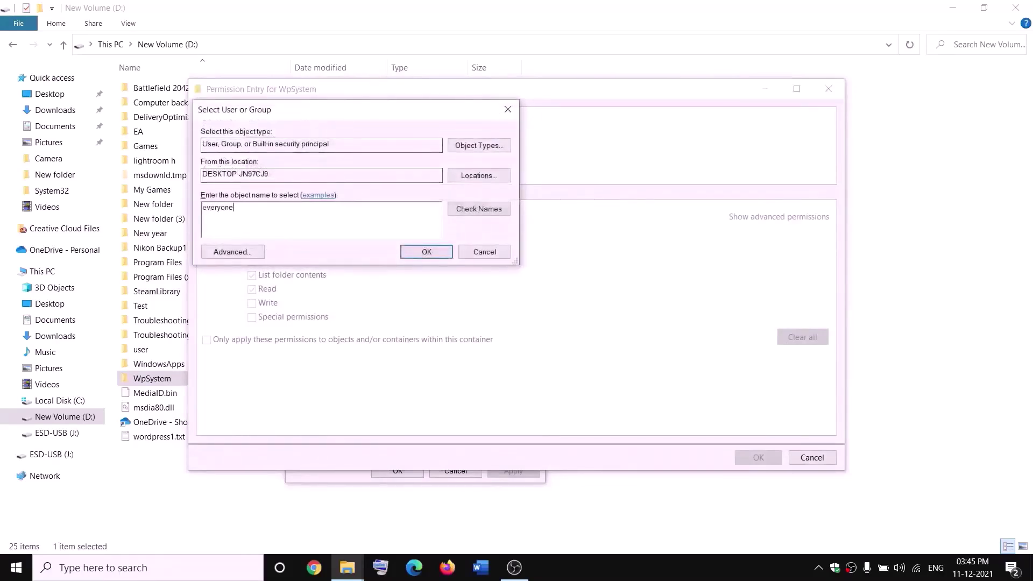
pyautogui.click(455, 210)
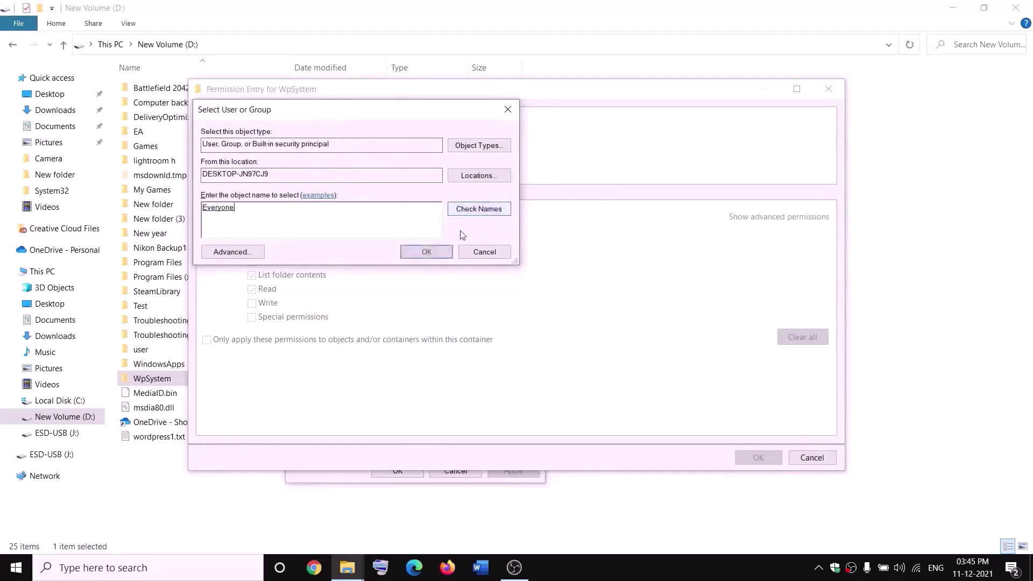
pyautogui.click(428, 253)
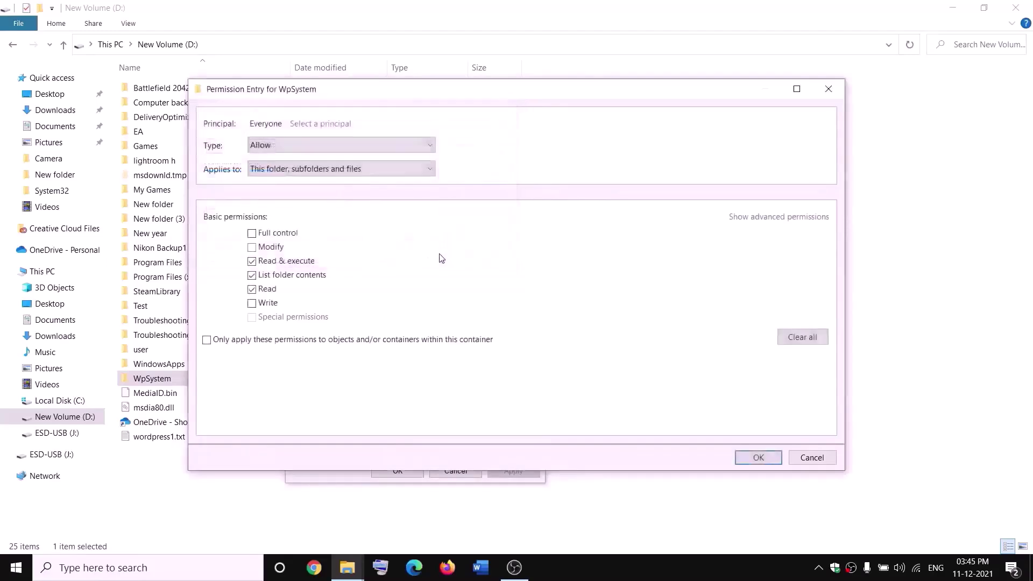
# Grant Full control in the new WpSystem permission entry, apply it, and close the folder's security and properties dialogs
pyautogui.click(252, 233)
pyautogui.click(759, 457)
pyautogui.click(757, 433)
pyautogui.click(650, 433)
pyautogui.click(410, 468)
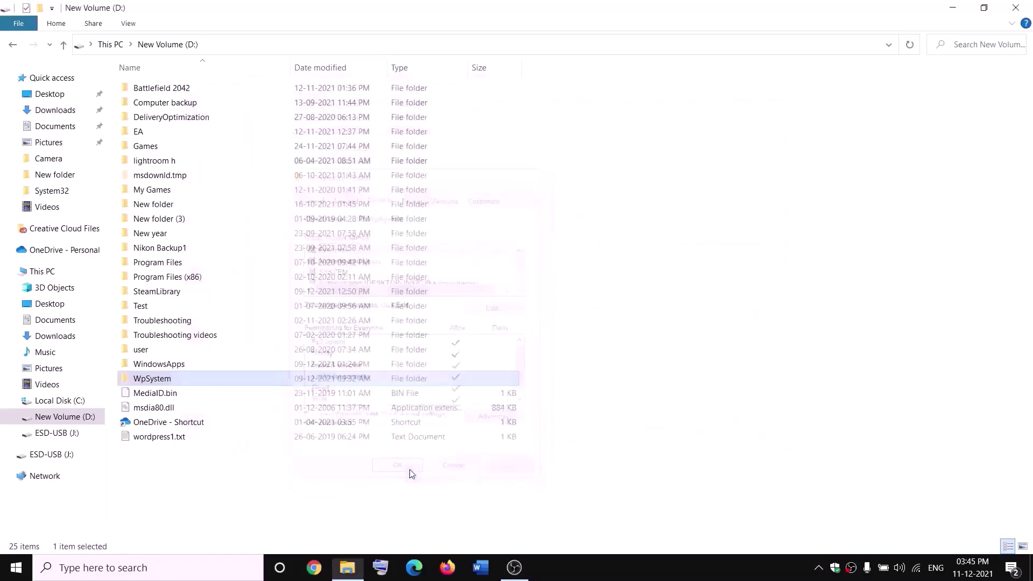
# Rename the WpSystem folder on New Volume (D:) as WpSystem.old
pyautogui.rightClick(166, 380)
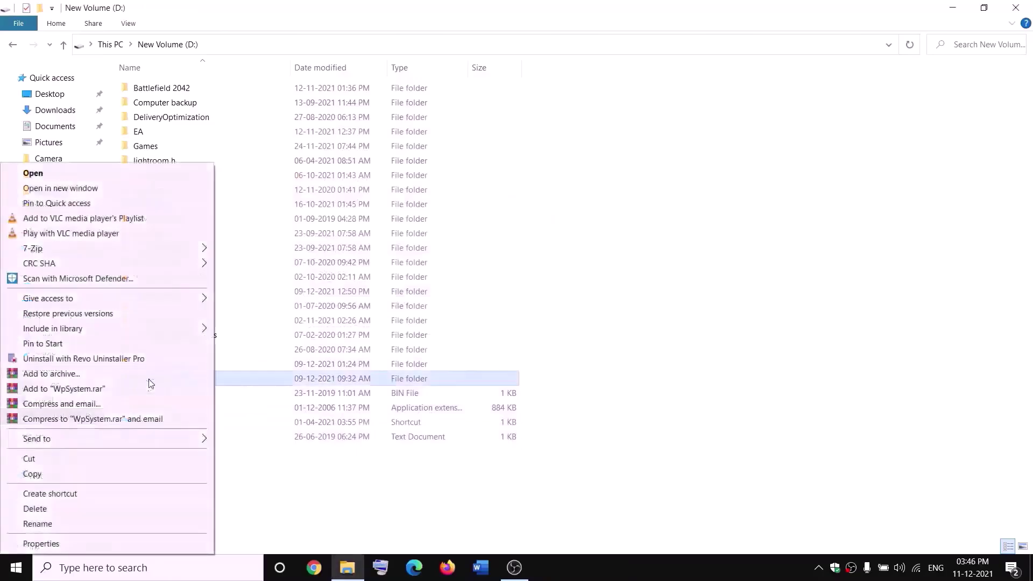
pyautogui.click(41, 524)
pyautogui.press('End')
pyautogui.write('.old')
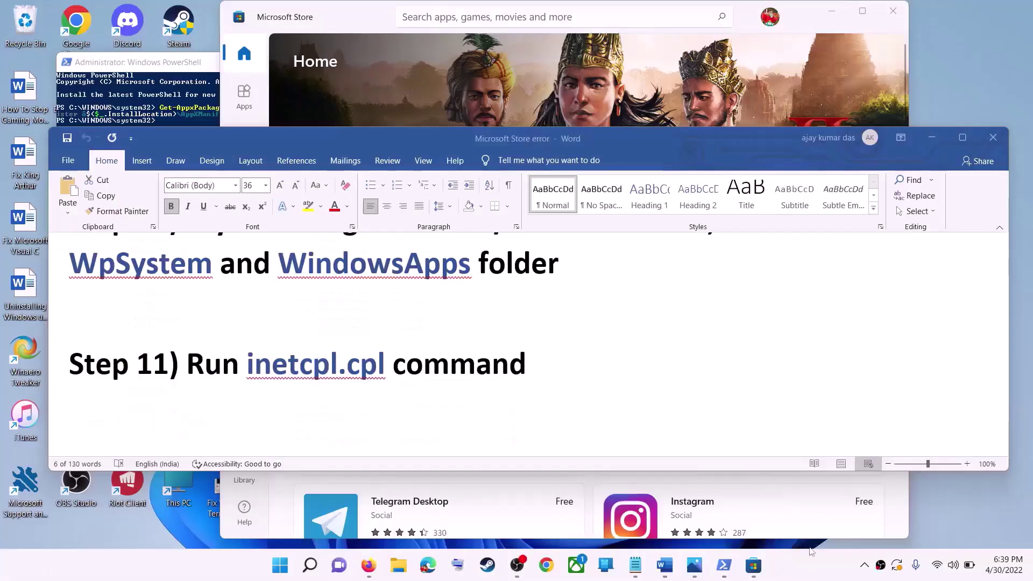
# Highlight step 11 in the Word notes, and run inetcpl.cpl to open Internet Properties
pyautogui.moveTo(187, 376); pyautogui.dragTo(466, 369)
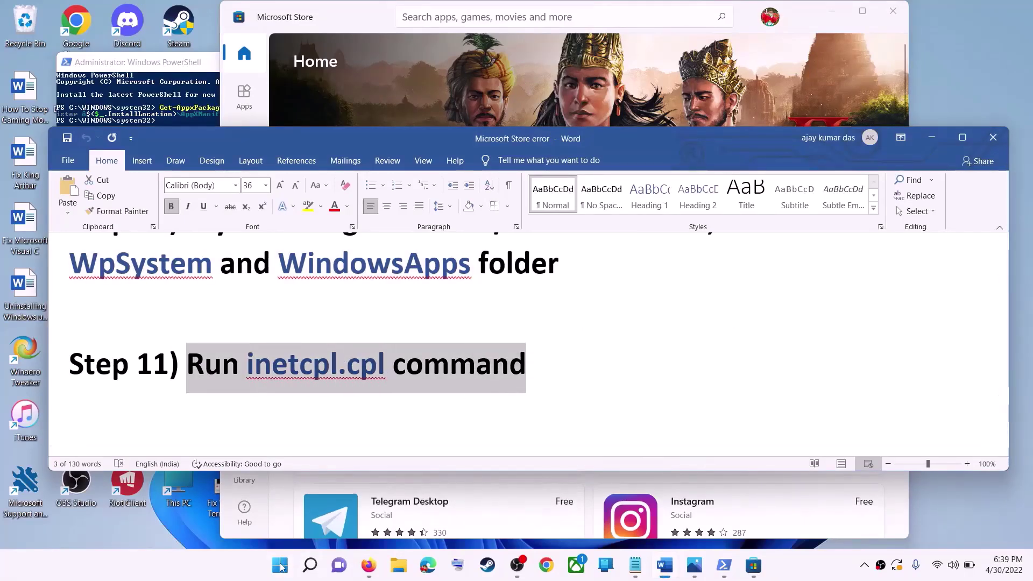
pyautogui.click(281, 565)
pyautogui.write('i')
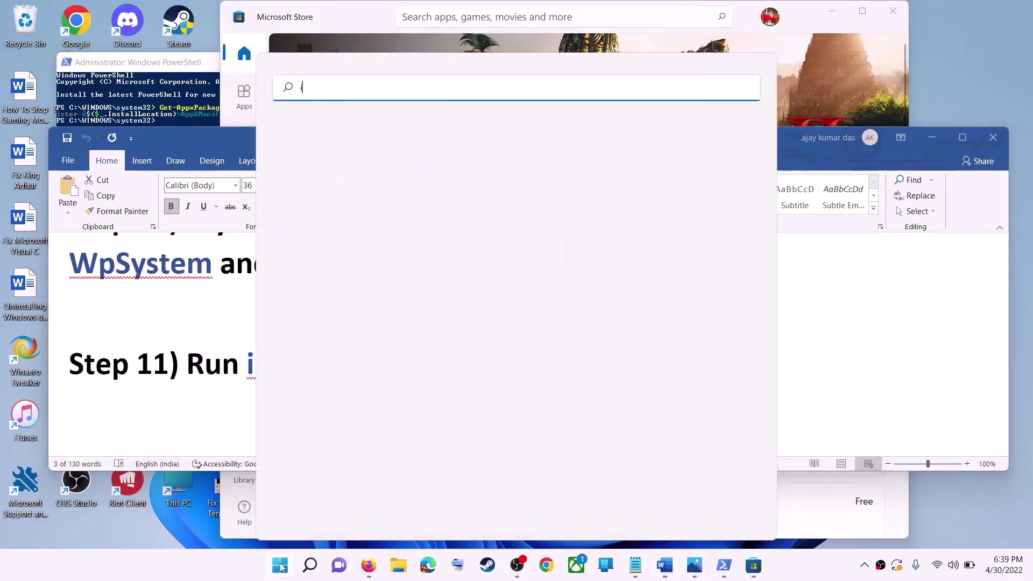
pyautogui.write('netc')
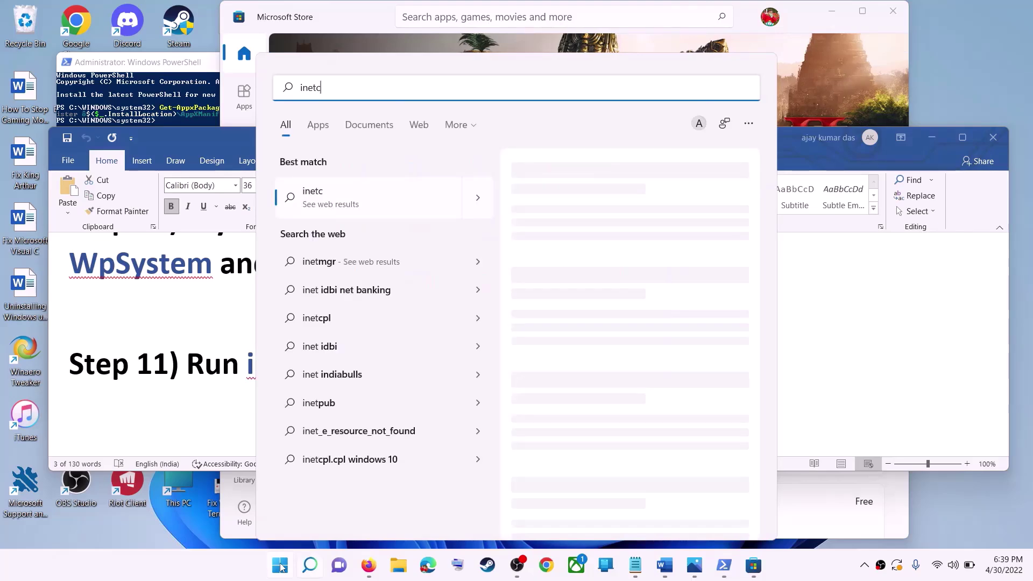
pyautogui.write('pl.cpl')
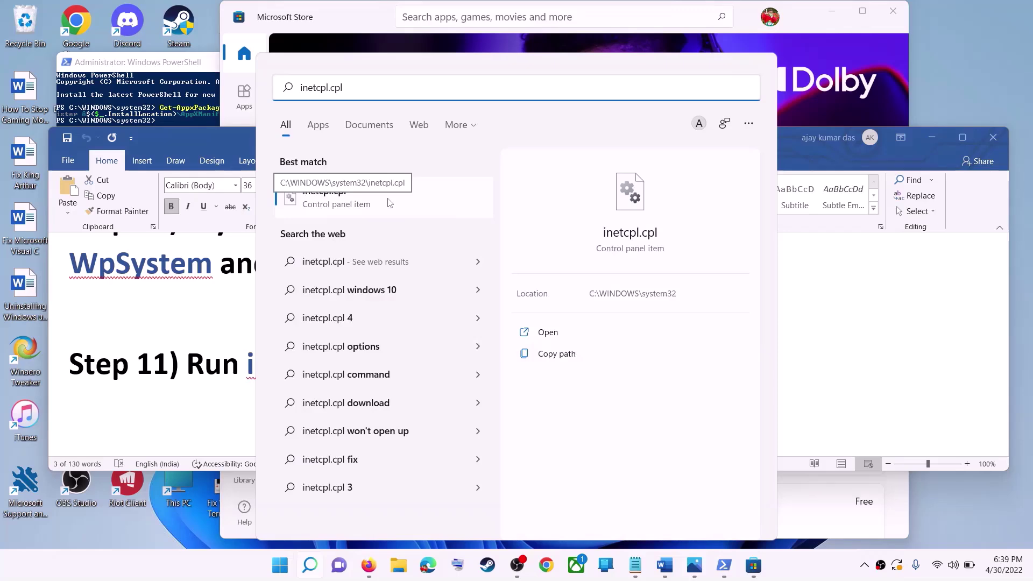
pyautogui.click(390, 203)
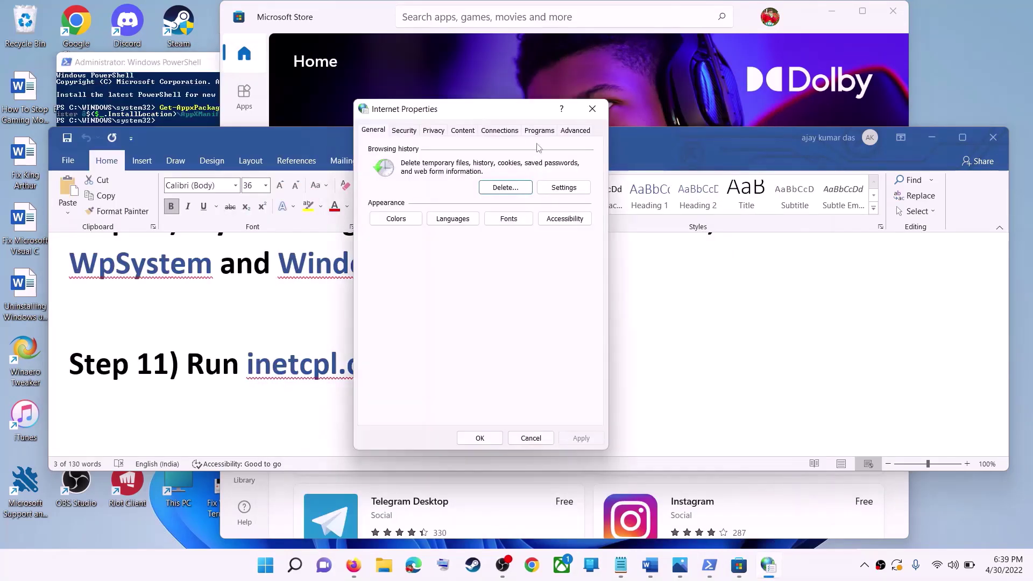
# Examine the Use TLS options in the advanced settings of Internet Properties, and close the dialog
pyautogui.click(571, 131)
pyautogui.scroll(-15, 525, 245)
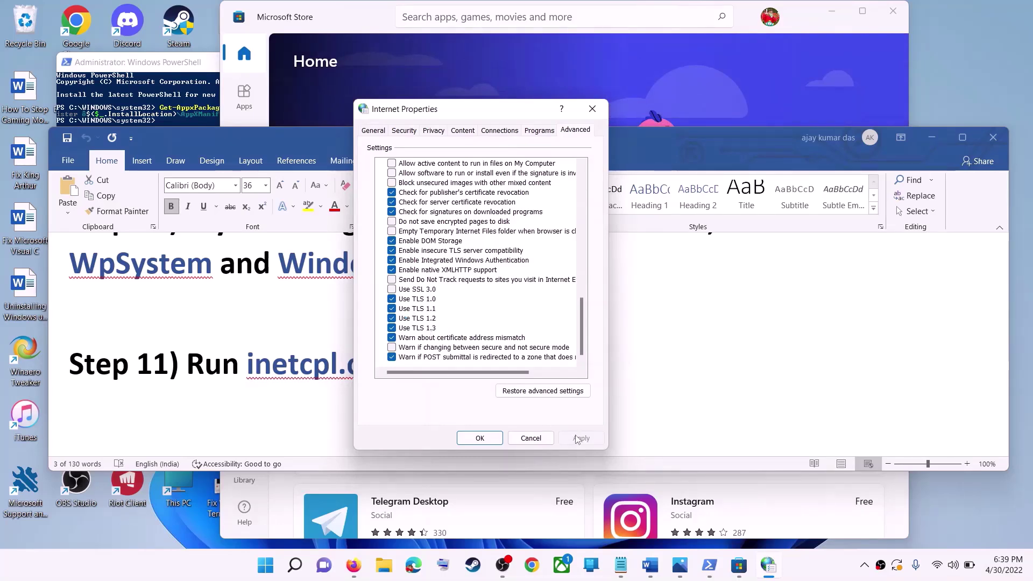
pyautogui.click(508, 439)
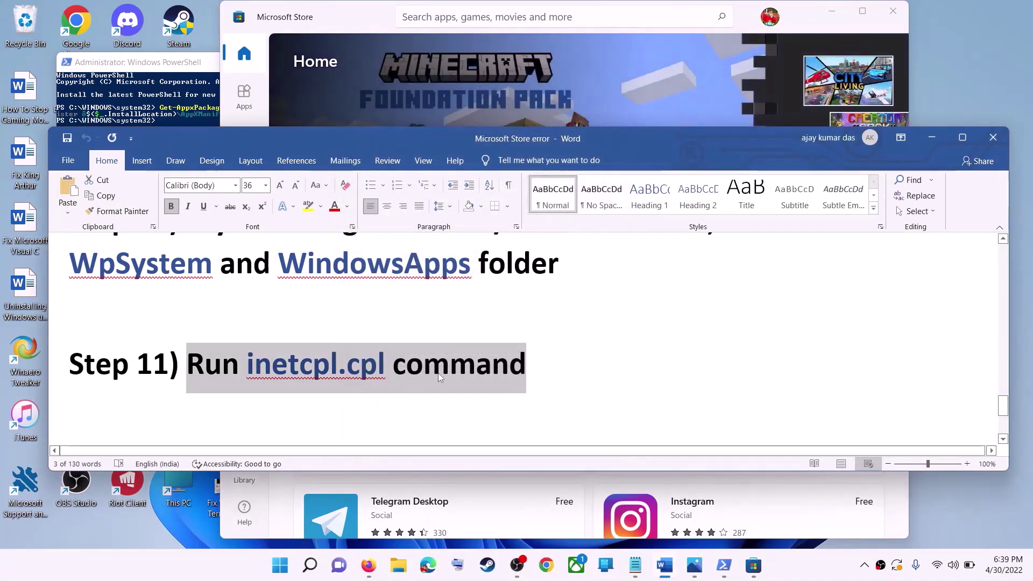
# Read the notes on updating Windows with the media creation tool, highlighting the Windows 10 and Windows 11 download links
pyautogui.click(312, 313)
pyautogui.scroll(-4, 323, 322)
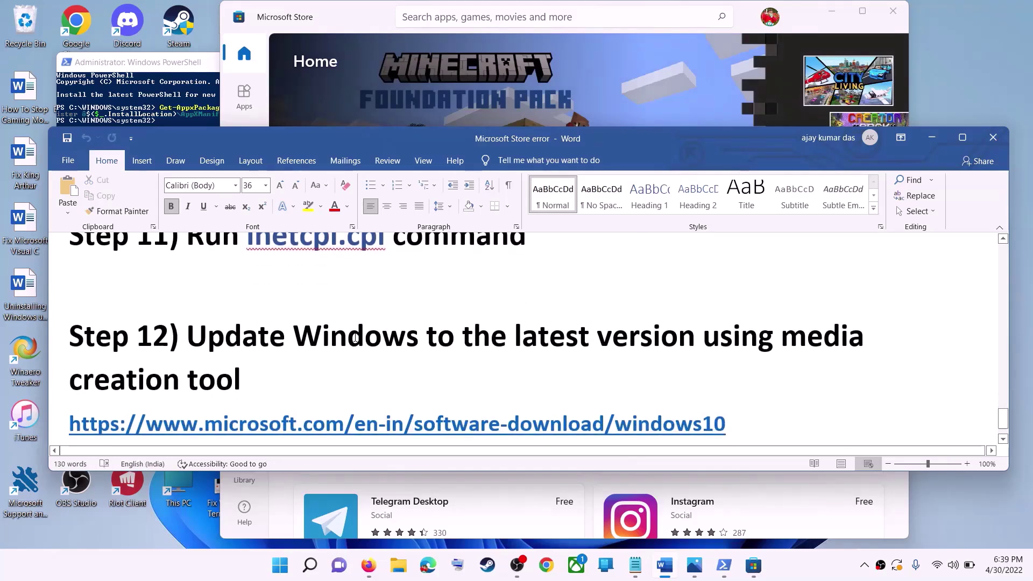
pyautogui.moveTo(186, 304); pyautogui.dragTo(713, 337)
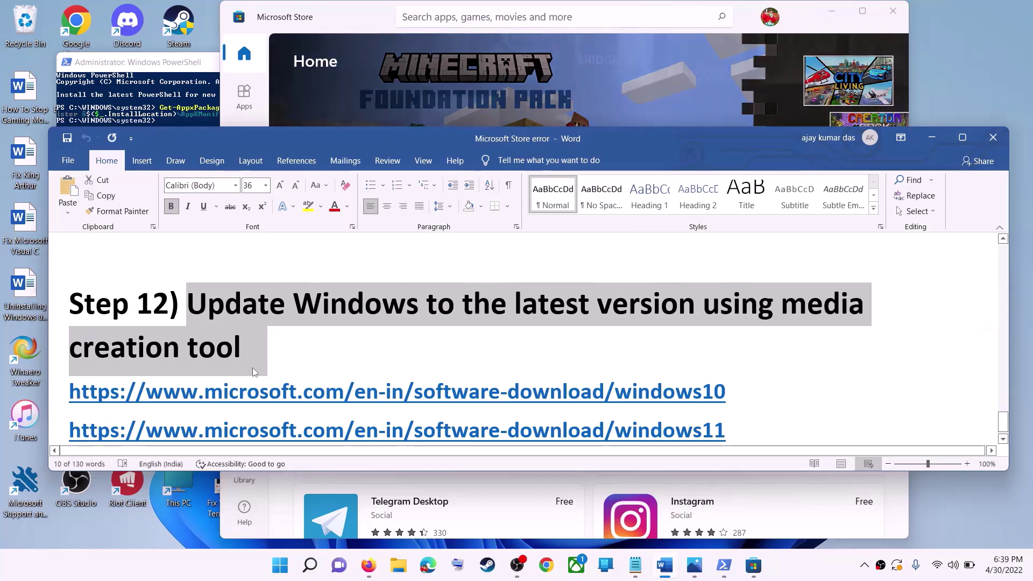
pyautogui.click(243, 348)
pyautogui.scroll(-1, 636, 346)
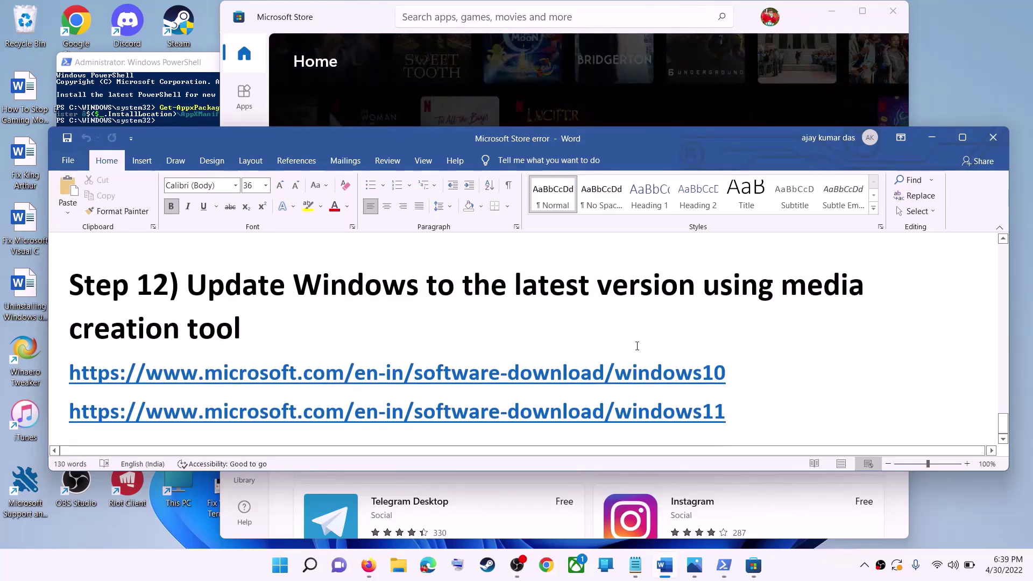
pyautogui.tripleClick(753, 371)
pyautogui.tripleClick(680, 412)
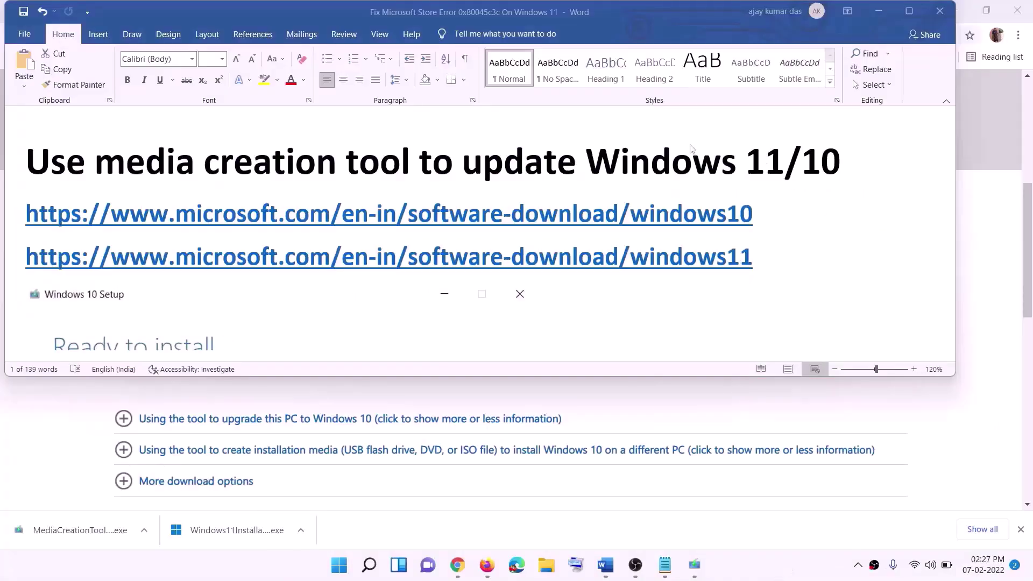
pyautogui.tripleClick(761, 214)
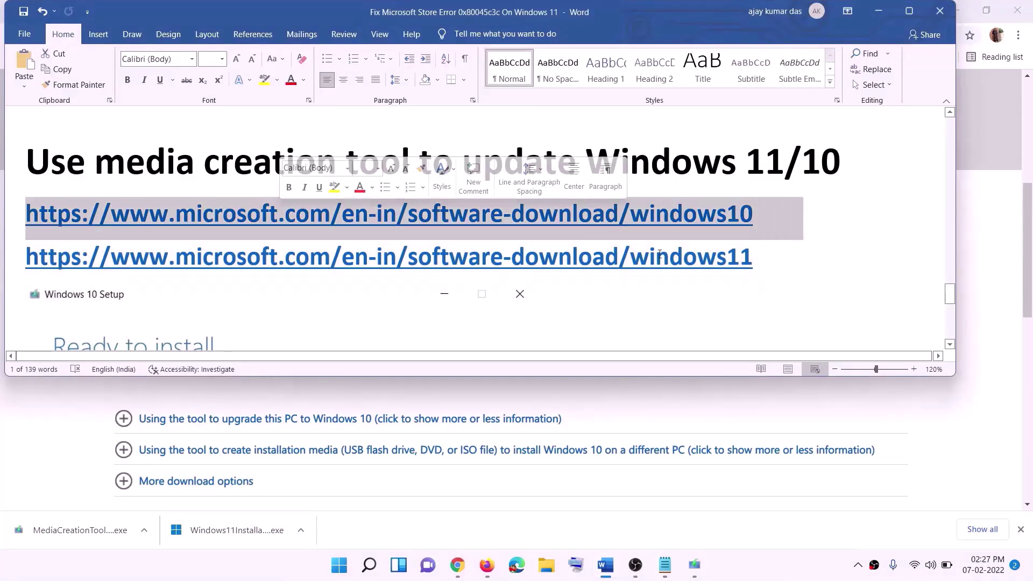
pyautogui.tripleClick(768, 258)
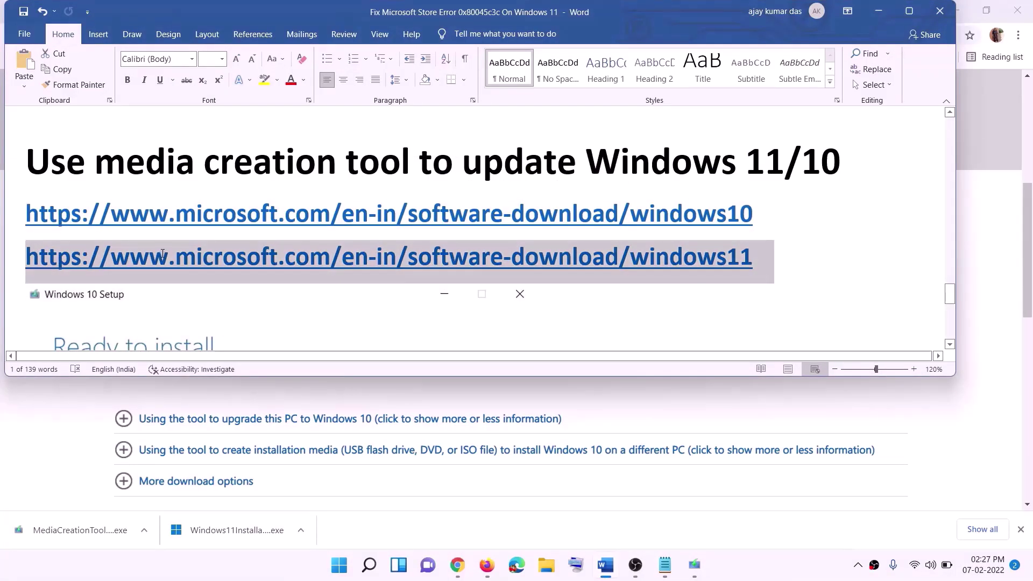
# Switch to the Download Windows 10 page in the browser, and locate the media creation tool download section
pyautogui.click(878, 11)
pyautogui.scroll(6, 439, 276)
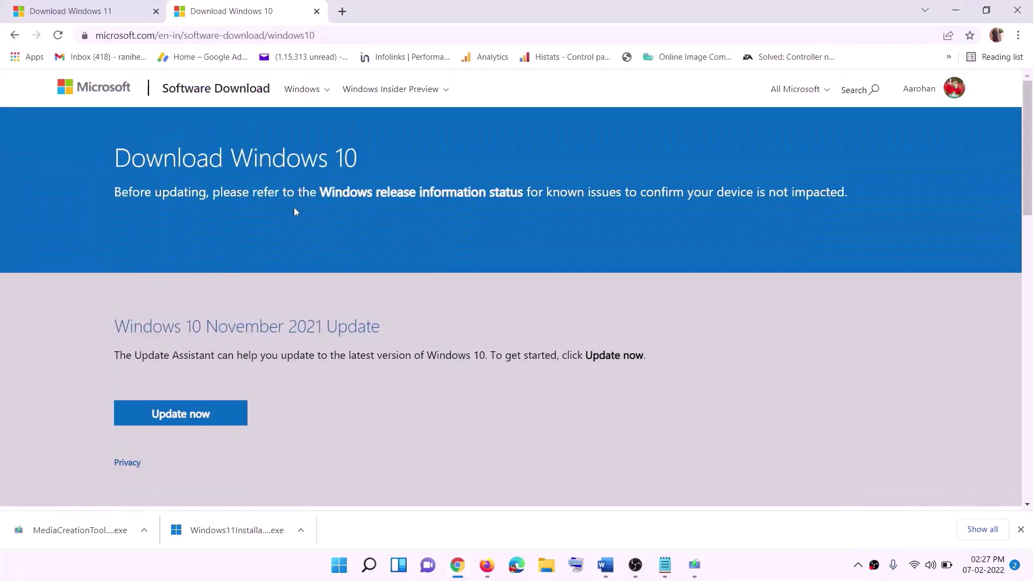
pyautogui.scroll(-5, 346, 298)
pyautogui.moveTo(123, 324); pyautogui.dragTo(232, 323)
pyautogui.scroll(-3, 345, 294)
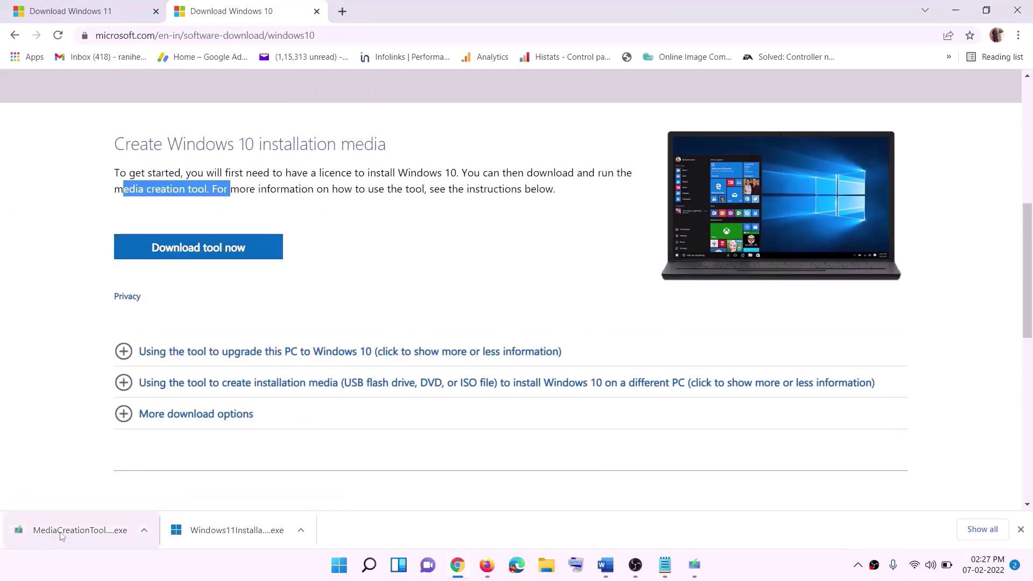
# In Windows 10 Setup, accept the license terms and start the download with Upgrade this PC now
pyautogui.click(696, 566)
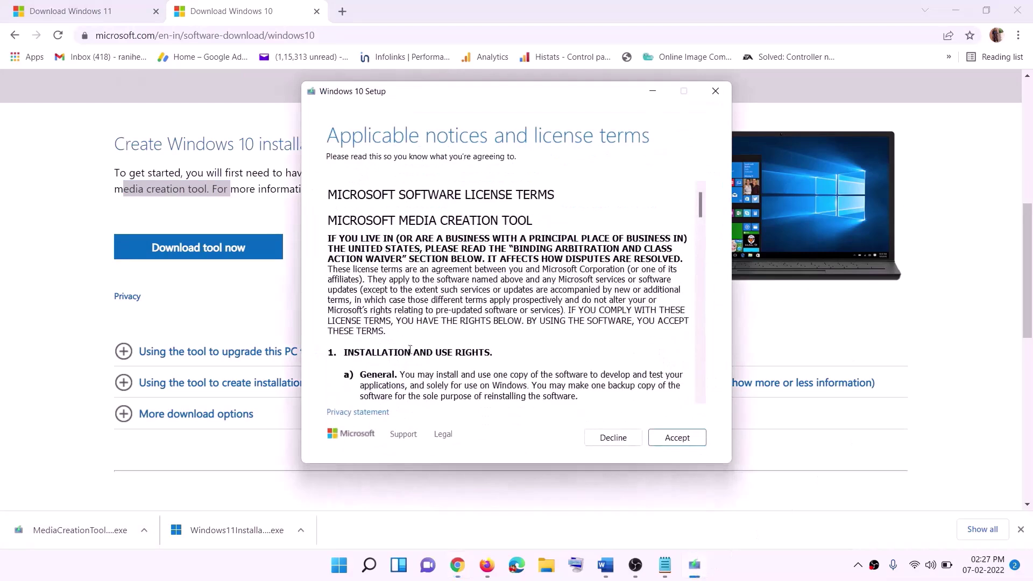
pyautogui.click(673, 439)
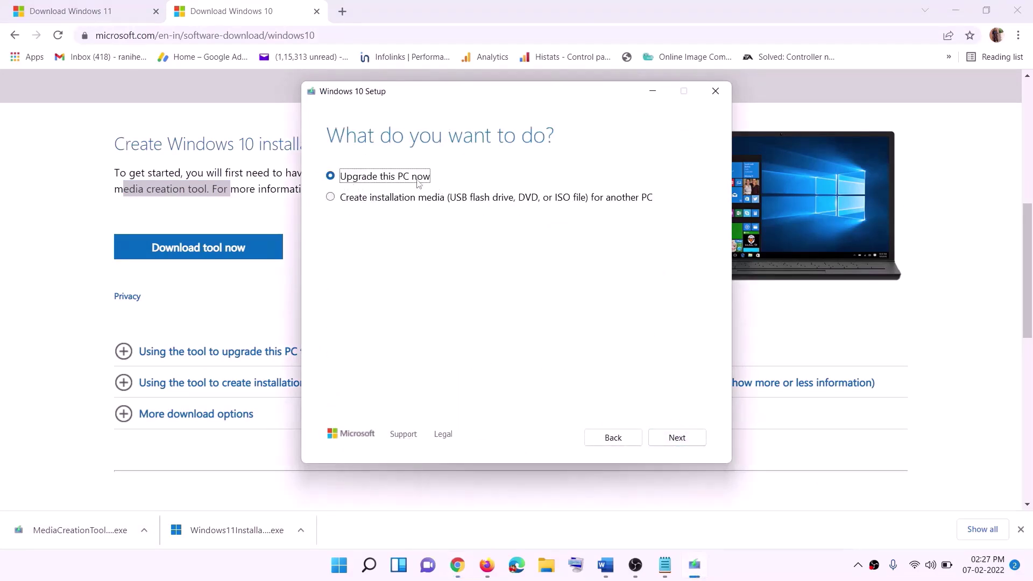
pyautogui.click(676, 437)
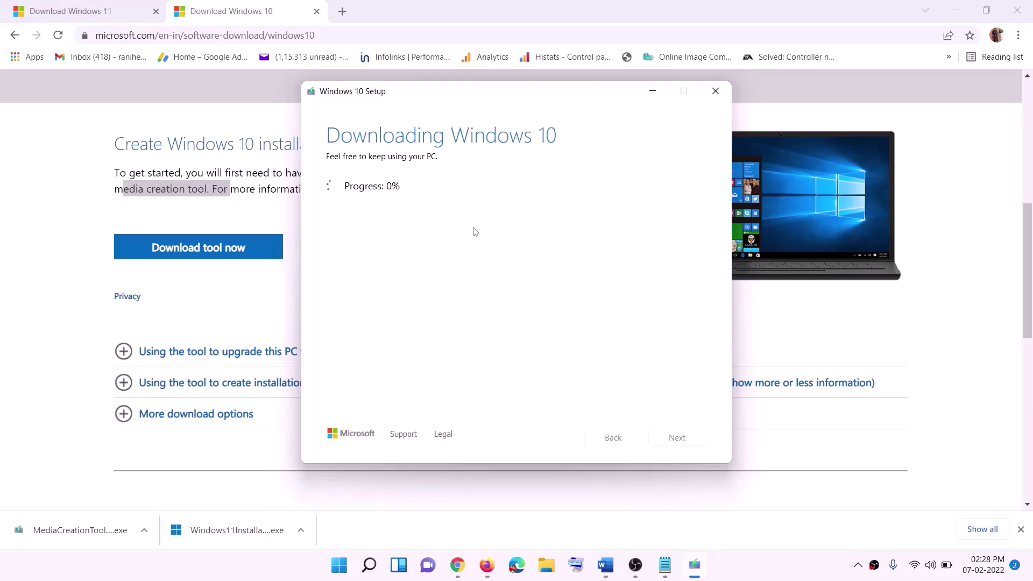
# Open the Word notes in a maximized window, and examine the Ready to install image with its options for what to keep
pyautogui.click(762, 576)
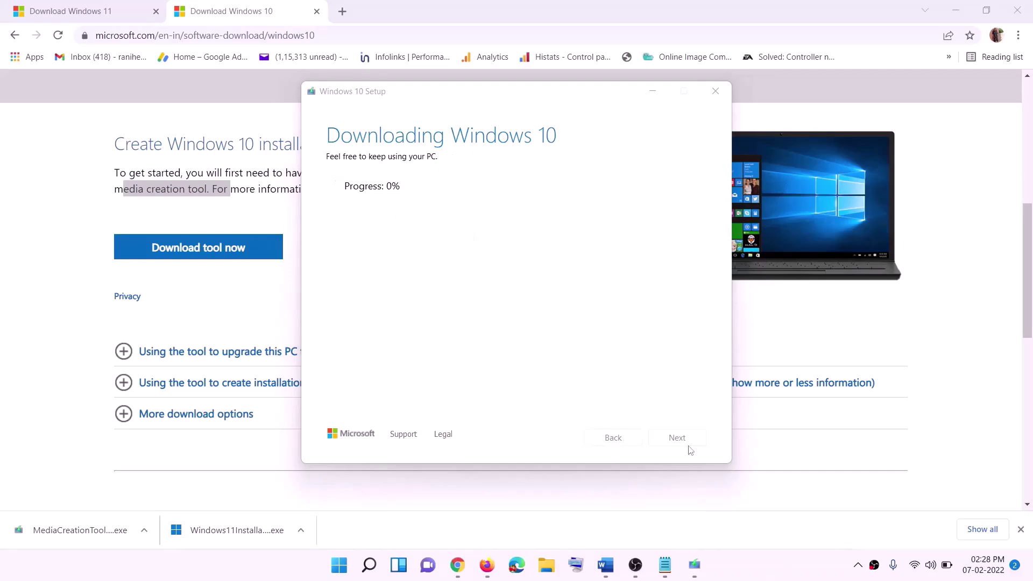
pyautogui.click(611, 573)
pyautogui.scroll(-2, 52, 246)
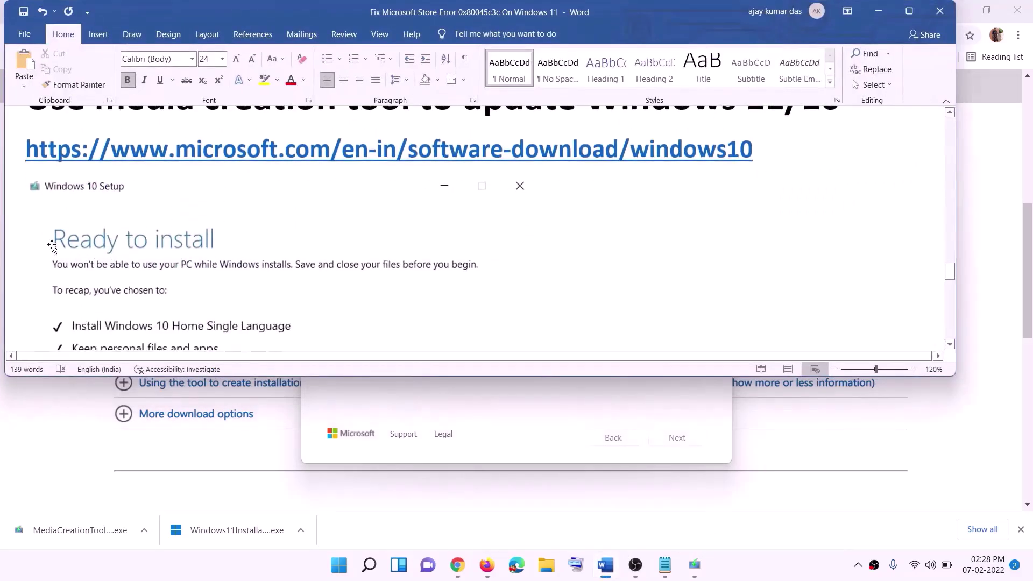
pyautogui.click(910, 12)
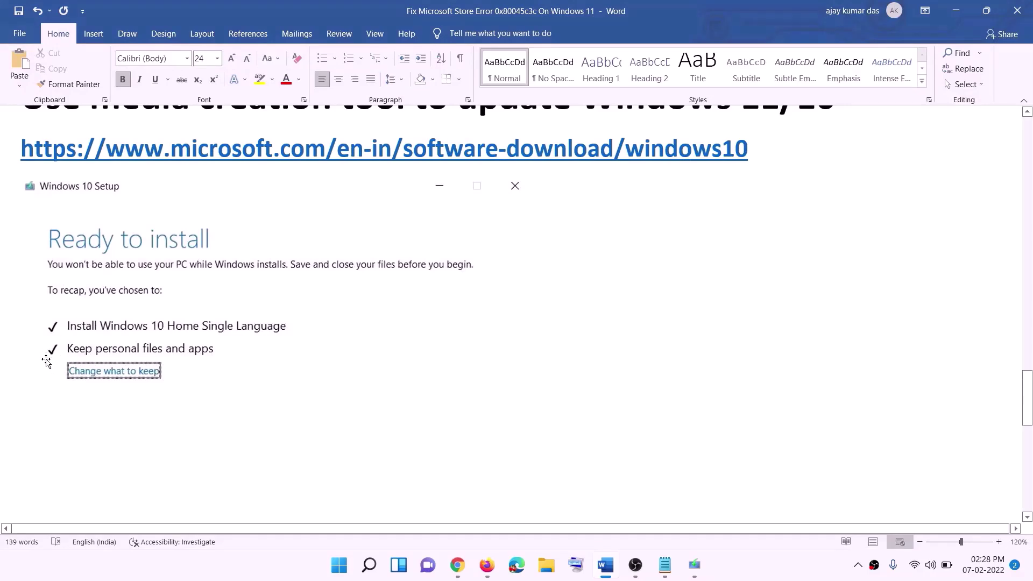
pyautogui.scroll(-2, 530, 375)
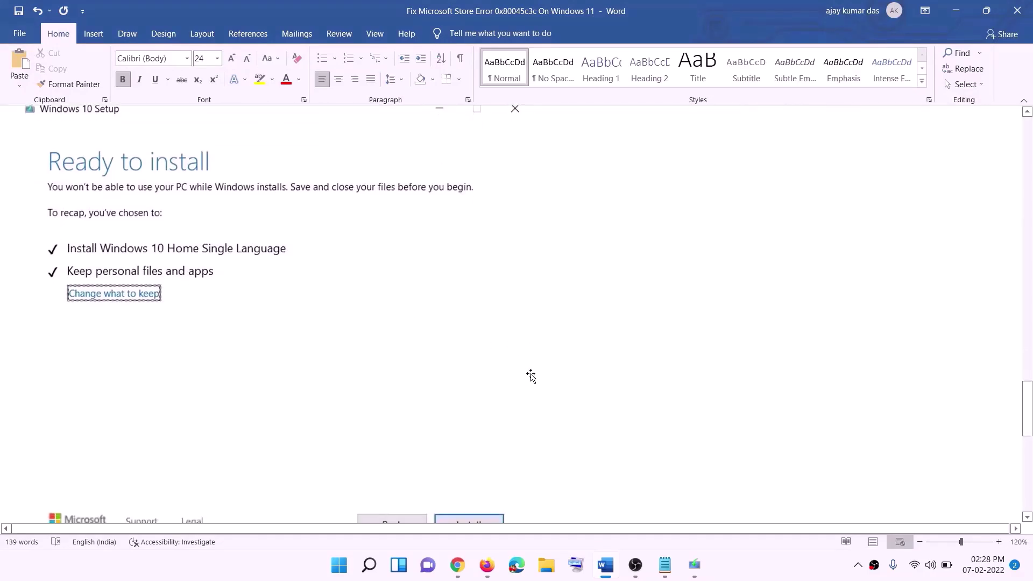
pyautogui.scroll(-1, 531, 375)
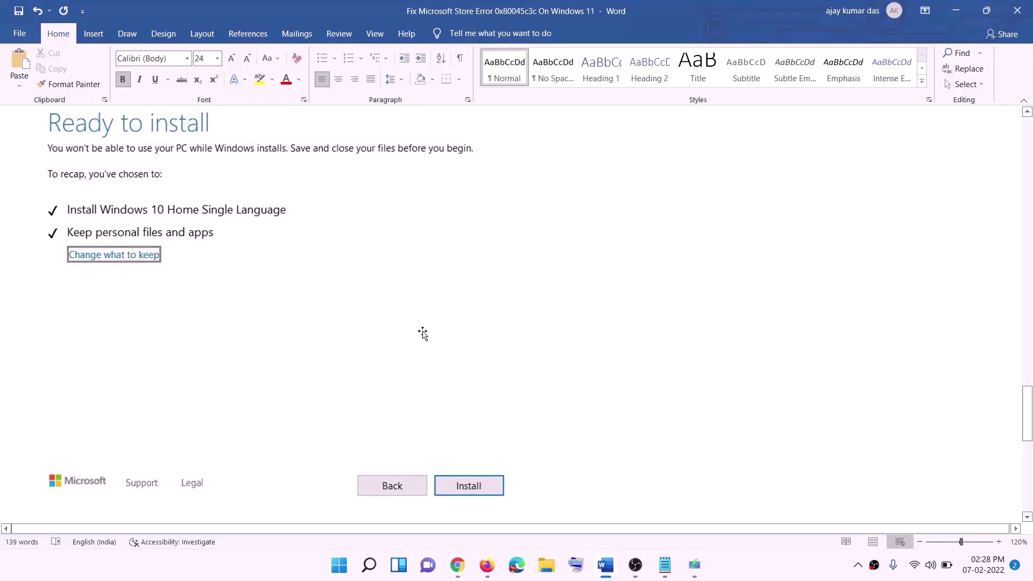
pyautogui.scroll(1, 423, 333)
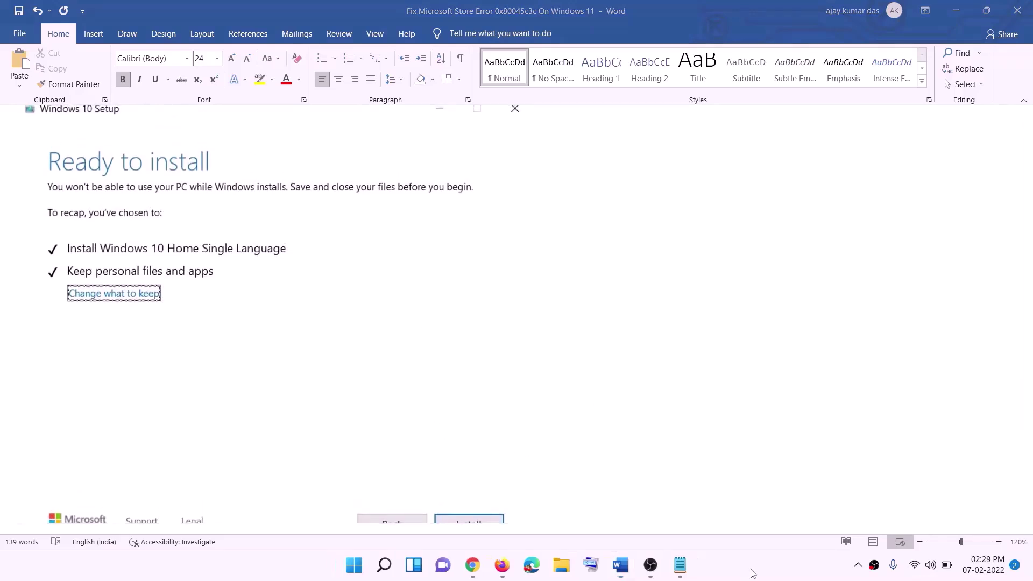
# Switch to the Download Windows 11 page in the browser, download the media creation tool from Create Windows 11 Installation Media, and run it
pyautogui.click(477, 570)
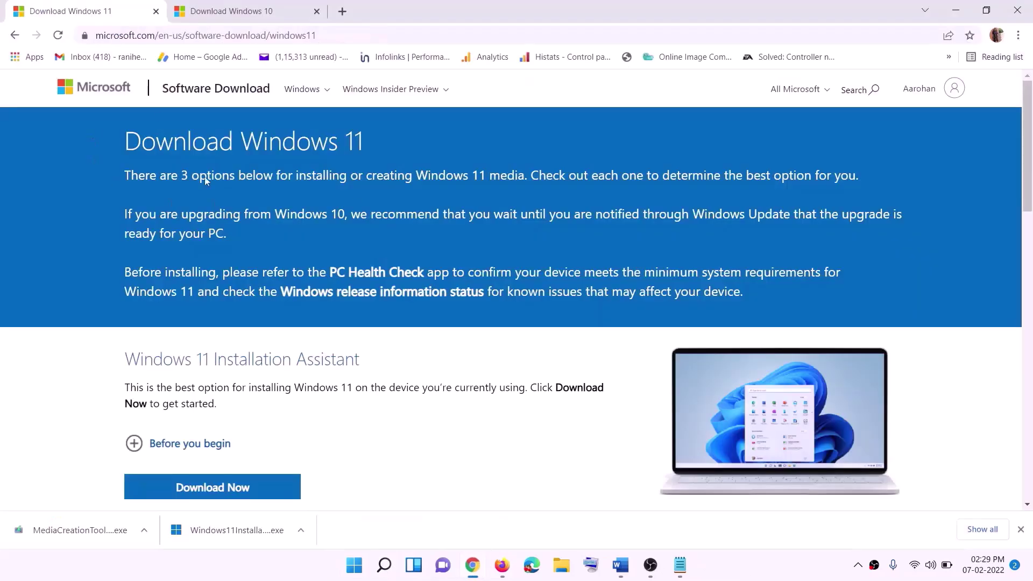
pyautogui.scroll(-5, 321, 373)
pyautogui.moveTo(191, 319); pyautogui.dragTo(284, 319)
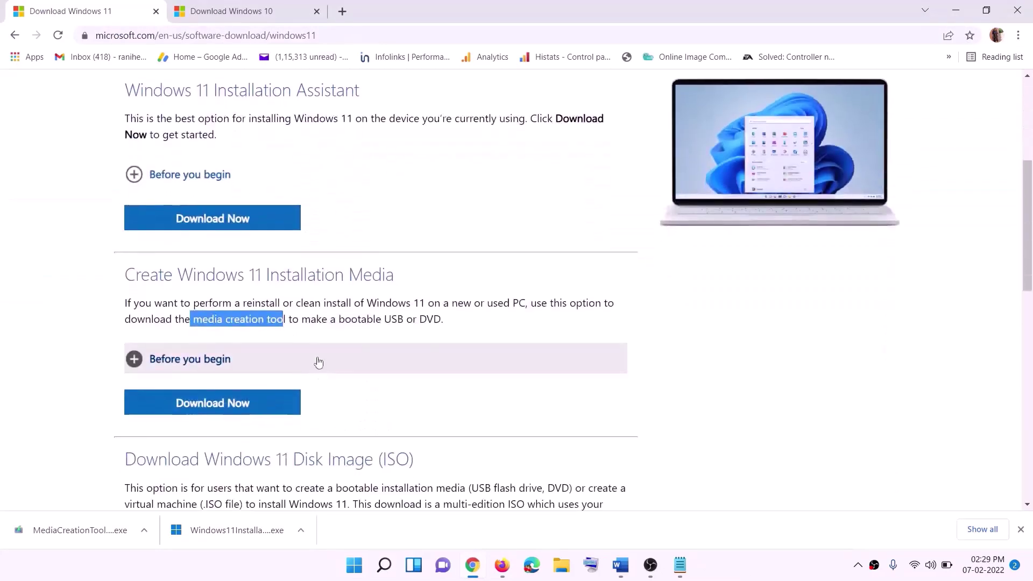
pyautogui.moveTo(192, 319); pyautogui.dragTo(299, 319)
pyautogui.click(205, 409)
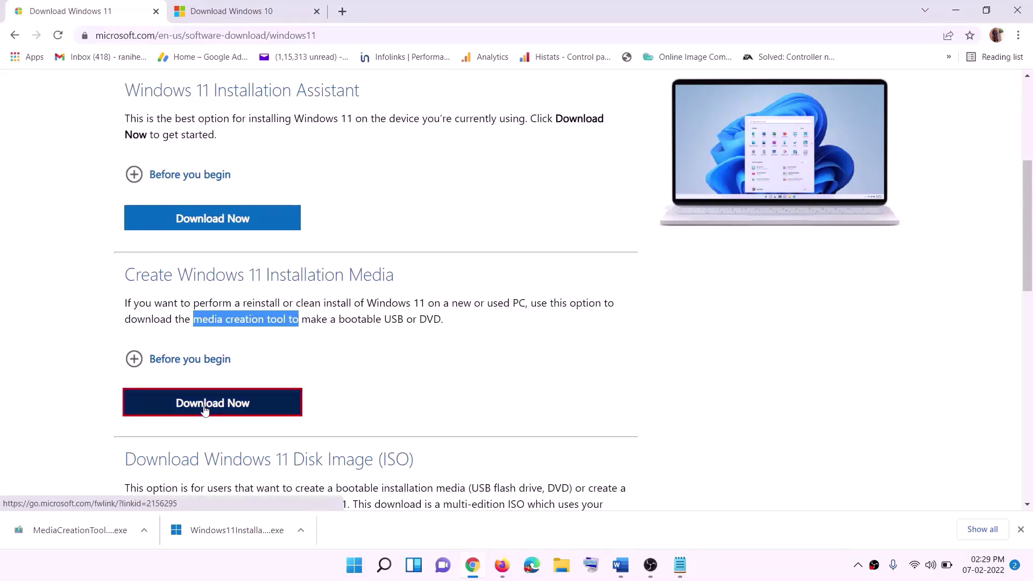
pyautogui.click(75, 533)
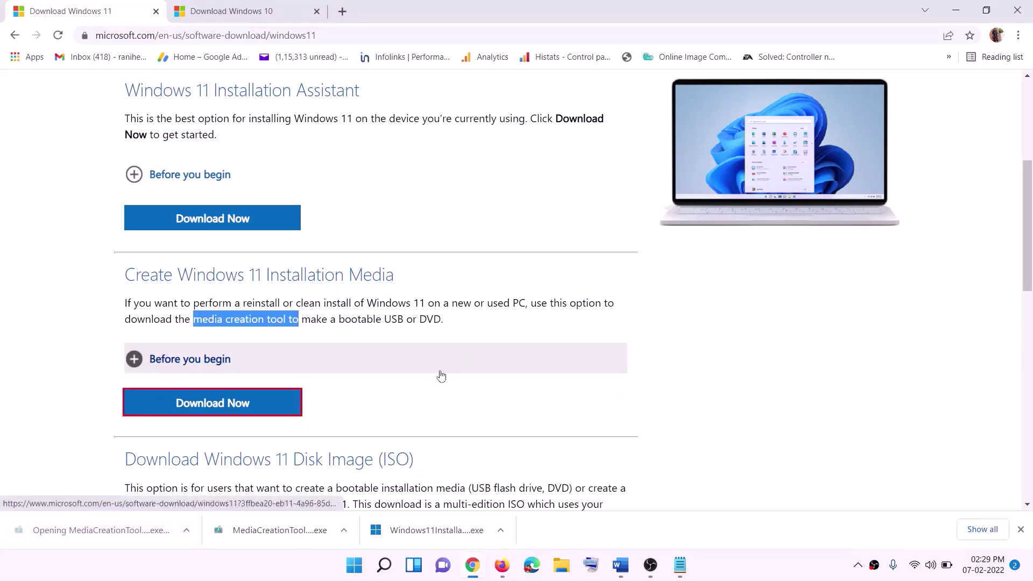
pyautogui.click(458, 397)
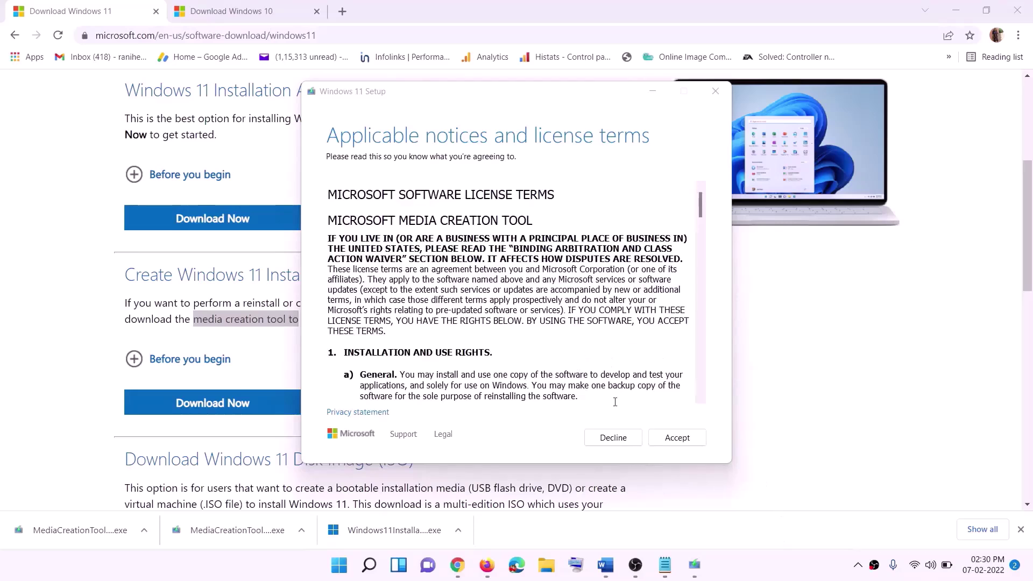
# Accept the media creation tool's license terms, and choose ISO file as the media, keeping the recommended language and edition
pyautogui.click(671, 437)
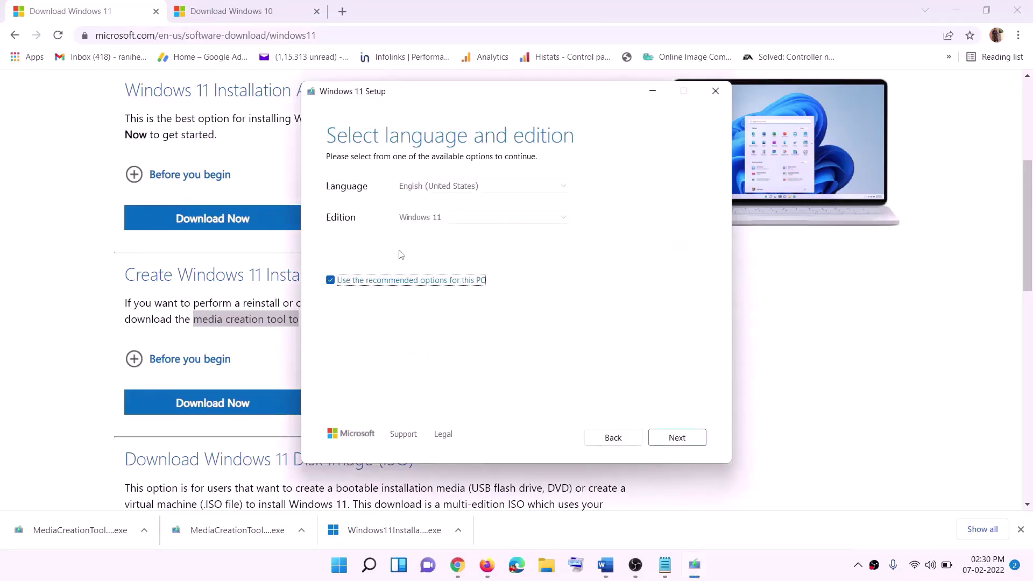
pyautogui.click(669, 437)
pyautogui.click(348, 235)
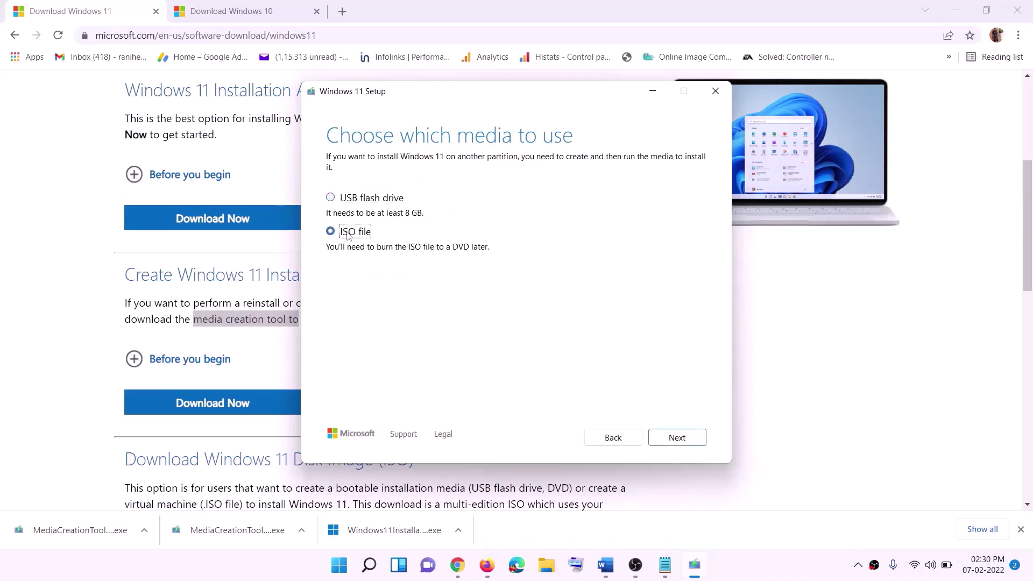
# Save the Windows 11 ISO file to the Desktop under the name Windows
pyautogui.click(679, 438)
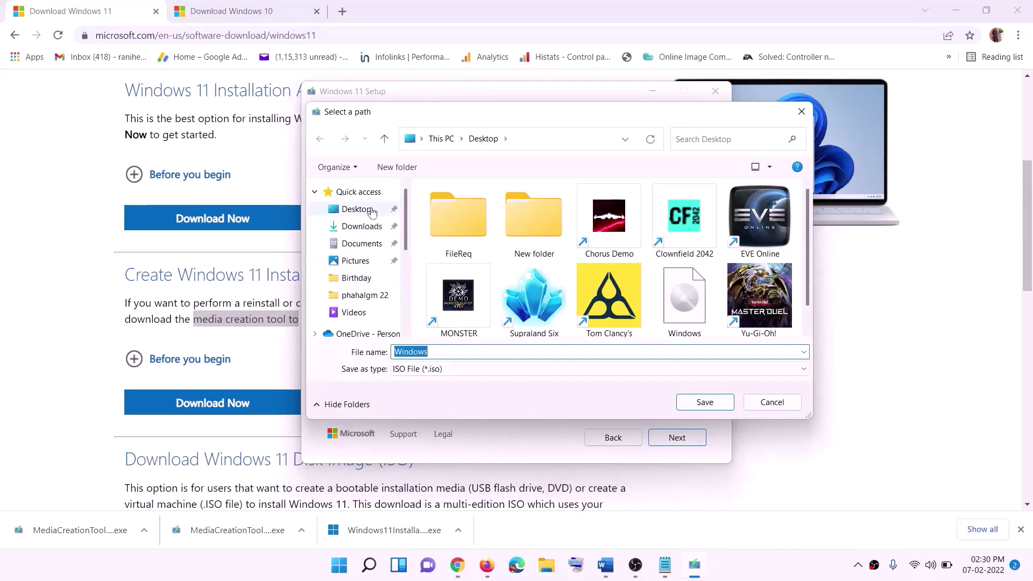
pyautogui.click(354, 211)
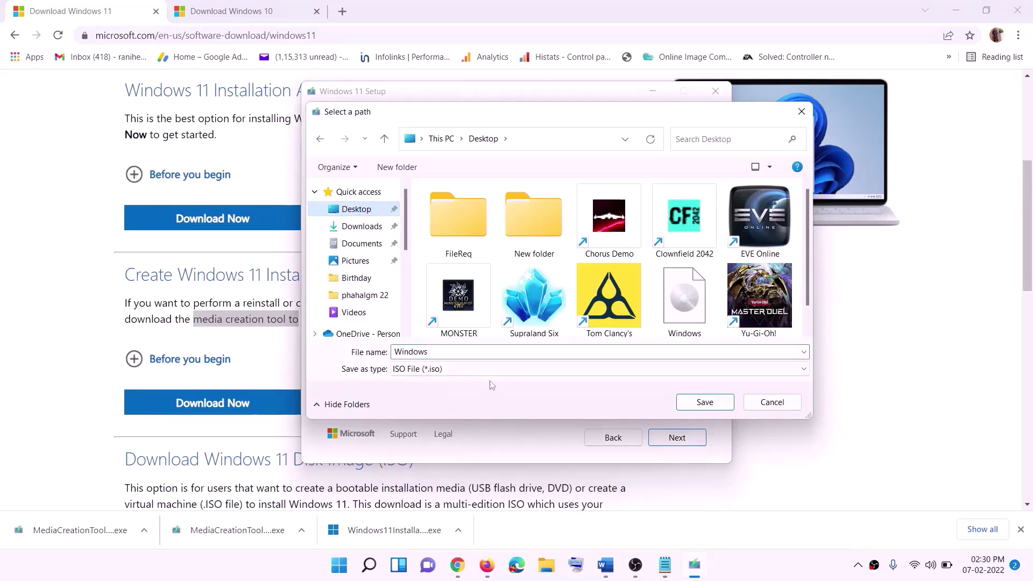
pyautogui.click(705, 403)
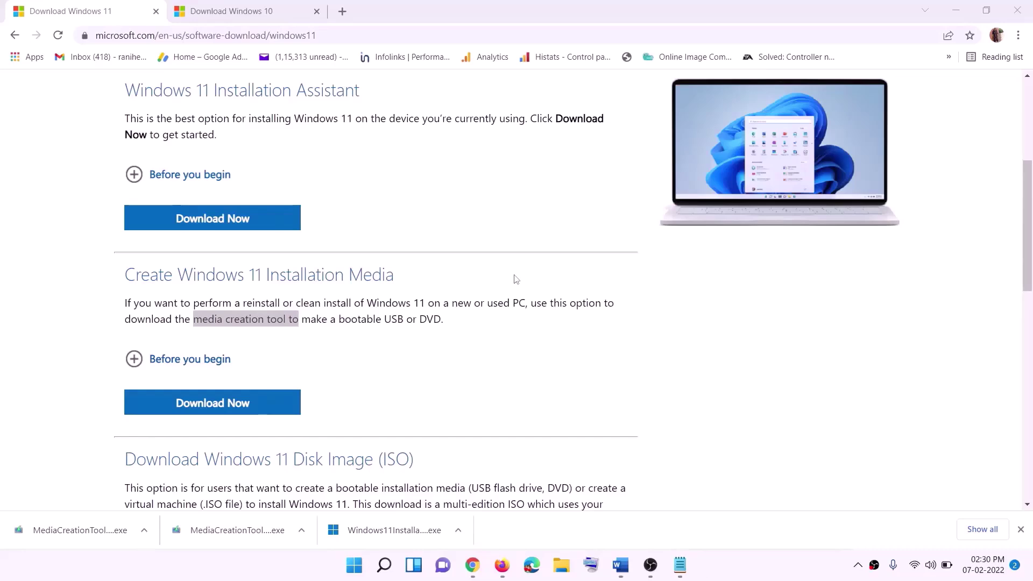
# Show the desktop, move the Windows ISO file among the icons to a clearer spot, and open it
pyautogui.press('super+d')
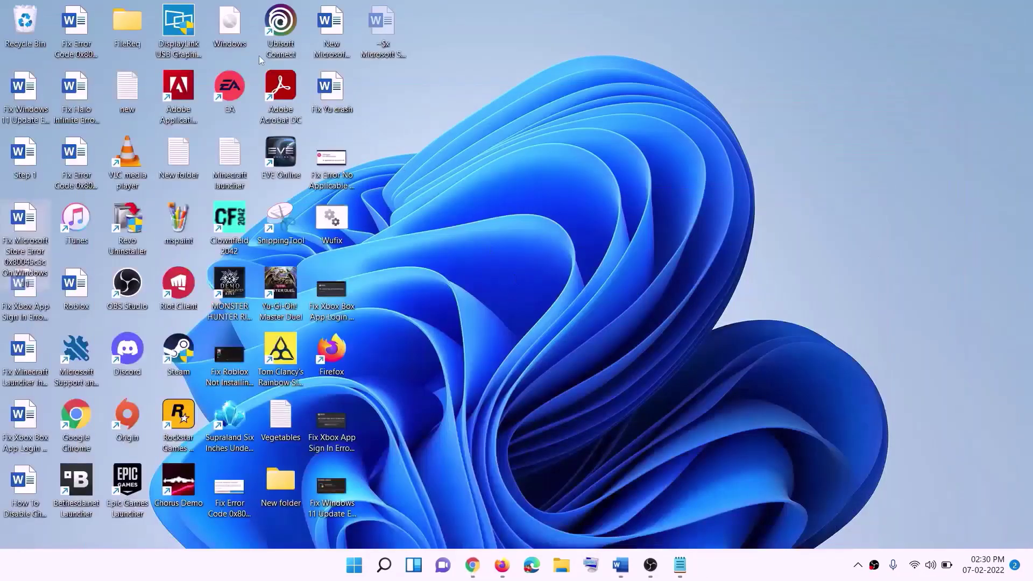
pyautogui.moveTo(237, 28); pyautogui.dragTo(409, 317)
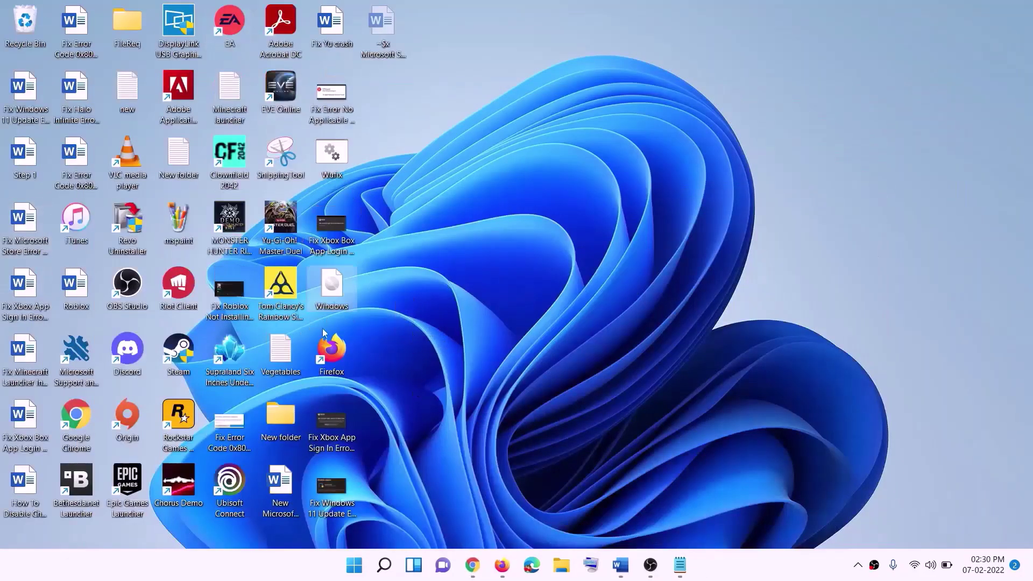
pyautogui.doubleClick(344, 282)
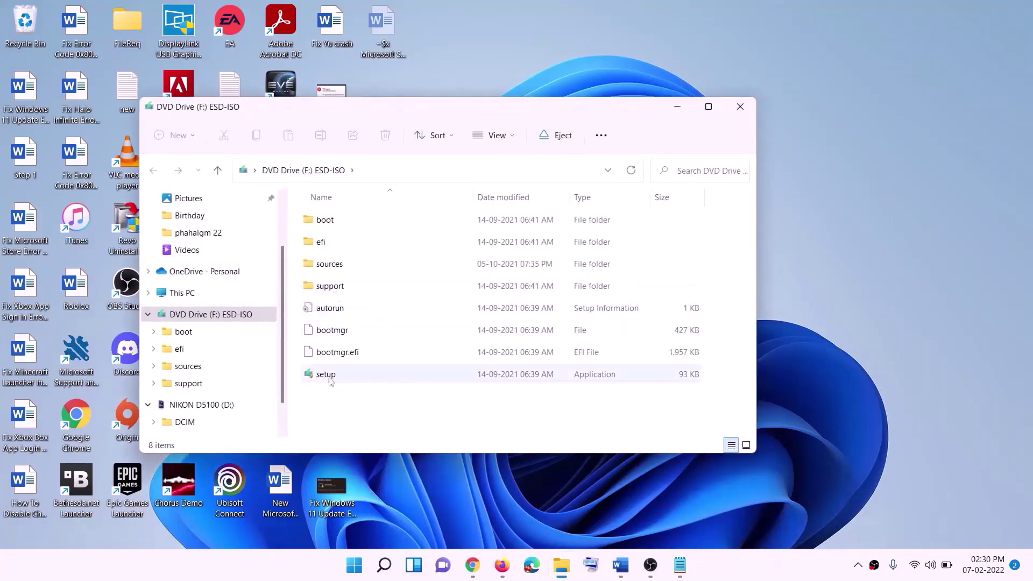
# Run setup from the ESD-ISO drive with permission to make changes, and proceed past the Install Windows 11 page
pyautogui.click(326, 378)
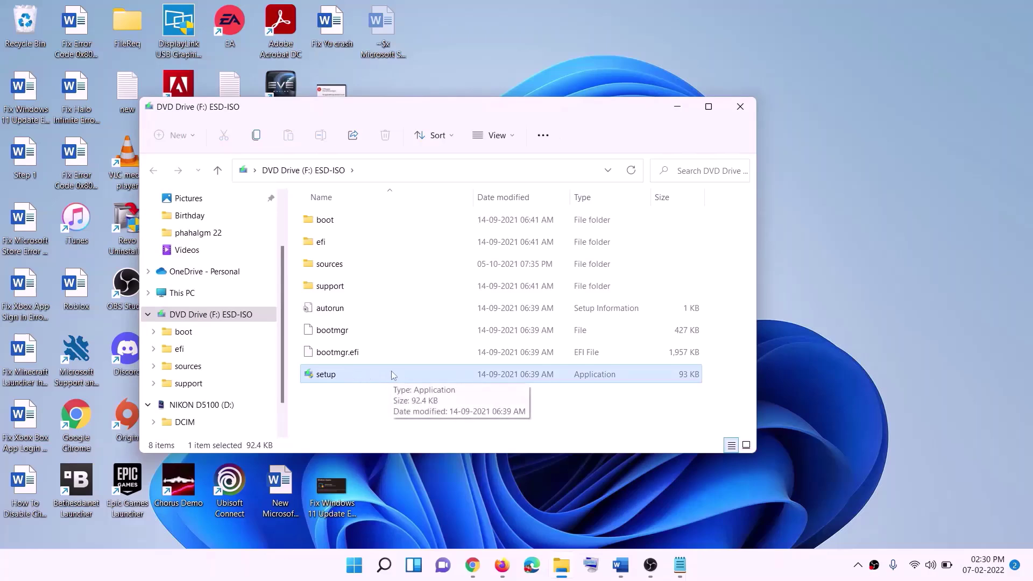
pyautogui.doubleClick(352, 373)
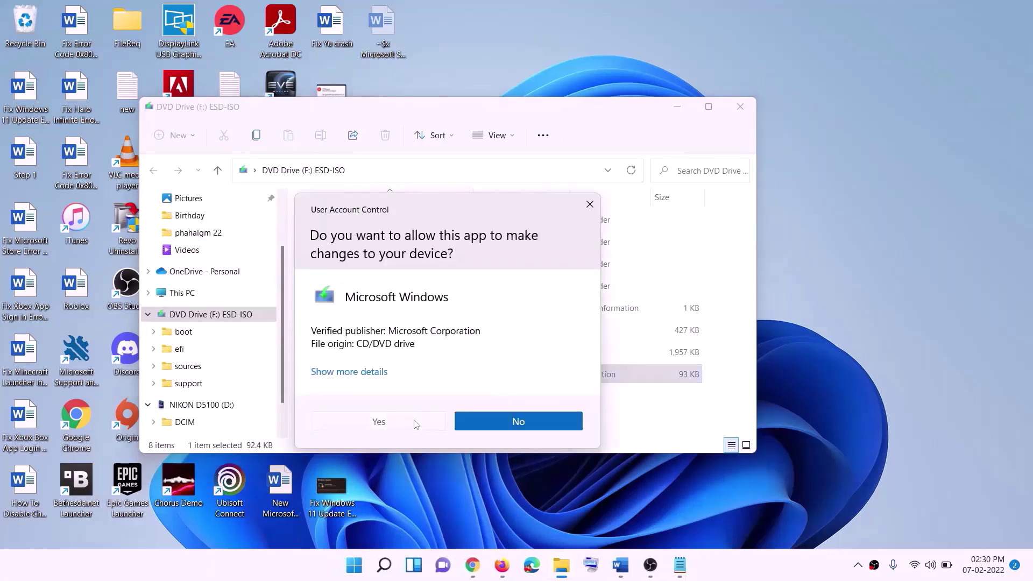
pyautogui.click(417, 423)
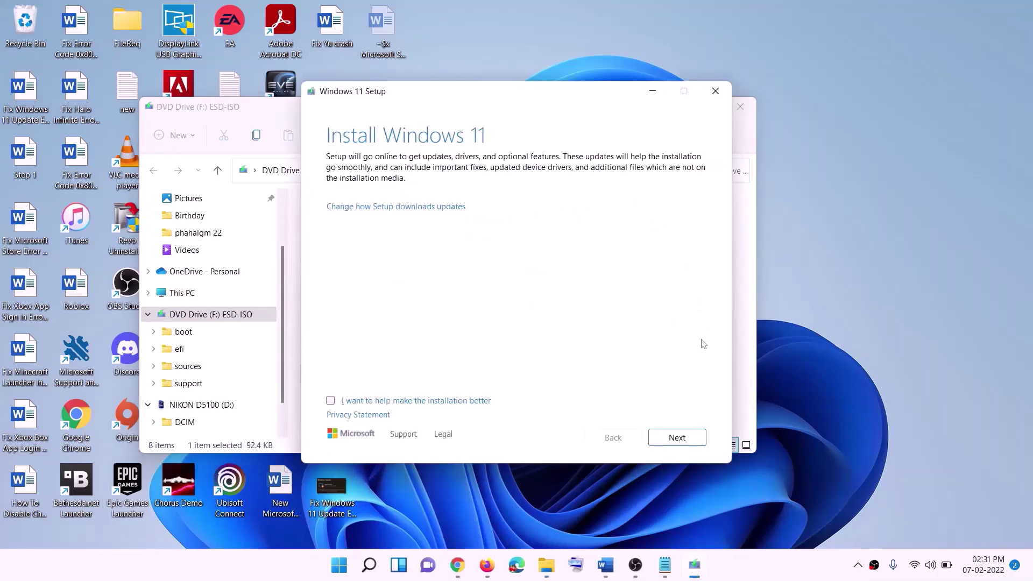
pyautogui.click(679, 438)
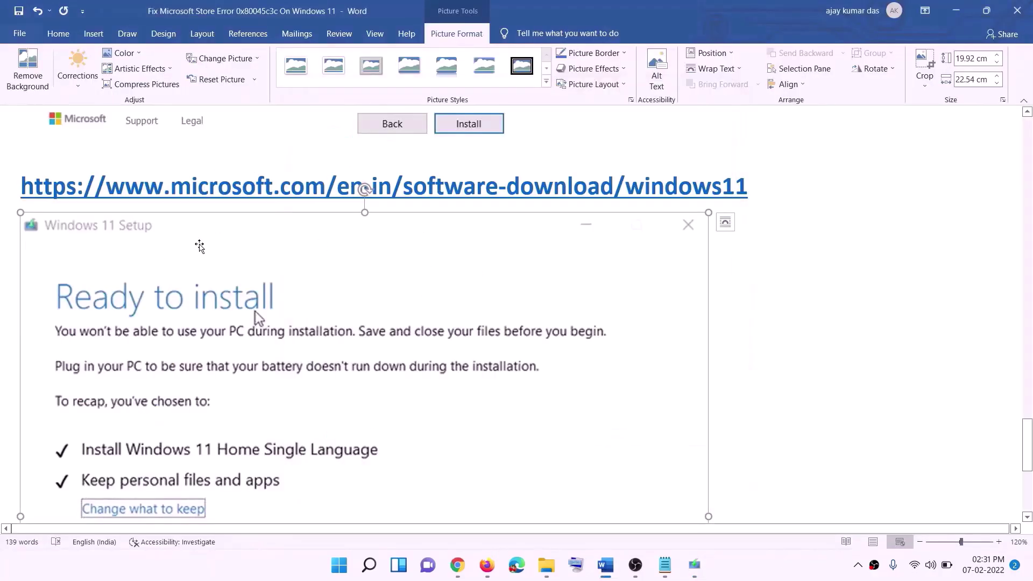
# Examine the Windows 11 Ready to install image in the Word notes, including its options for what to keep
pyautogui.scroll(-5, 239, 269)
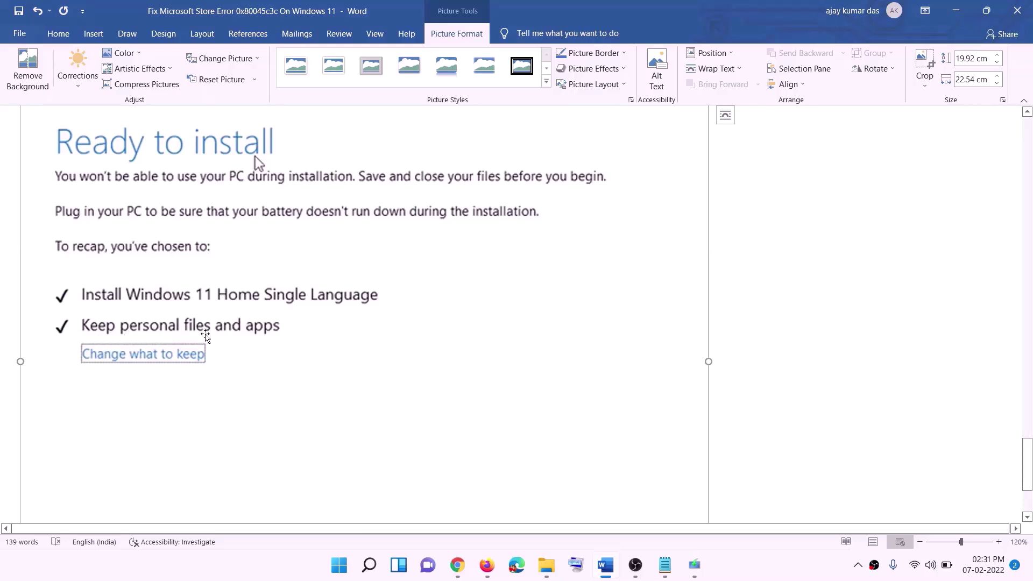
pyautogui.scroll(-4, 404, 341)
pyautogui.scroll(9, 546, 387)
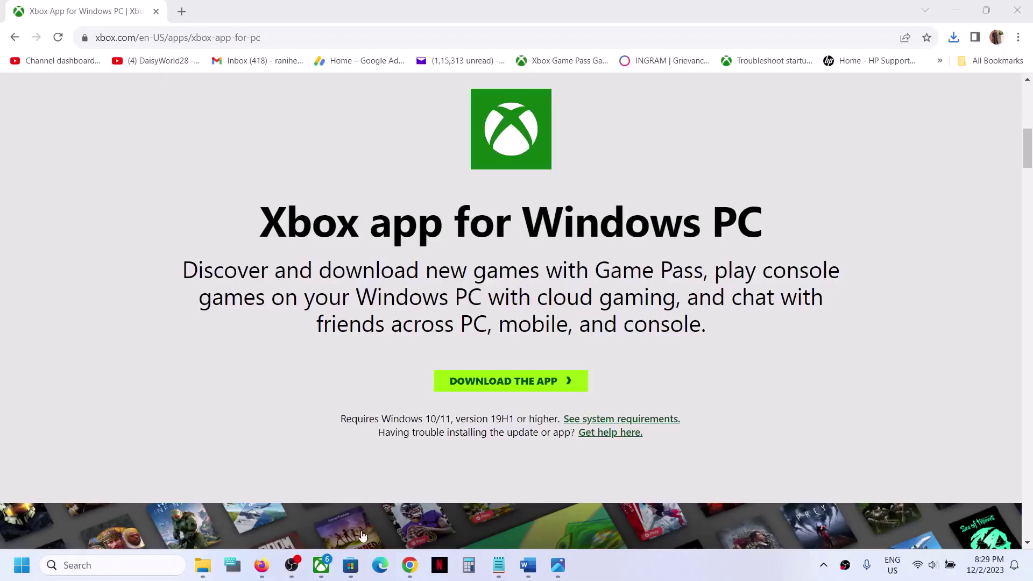
# Switch from the browser to the Xbox app
pyautogui.click(328, 574)
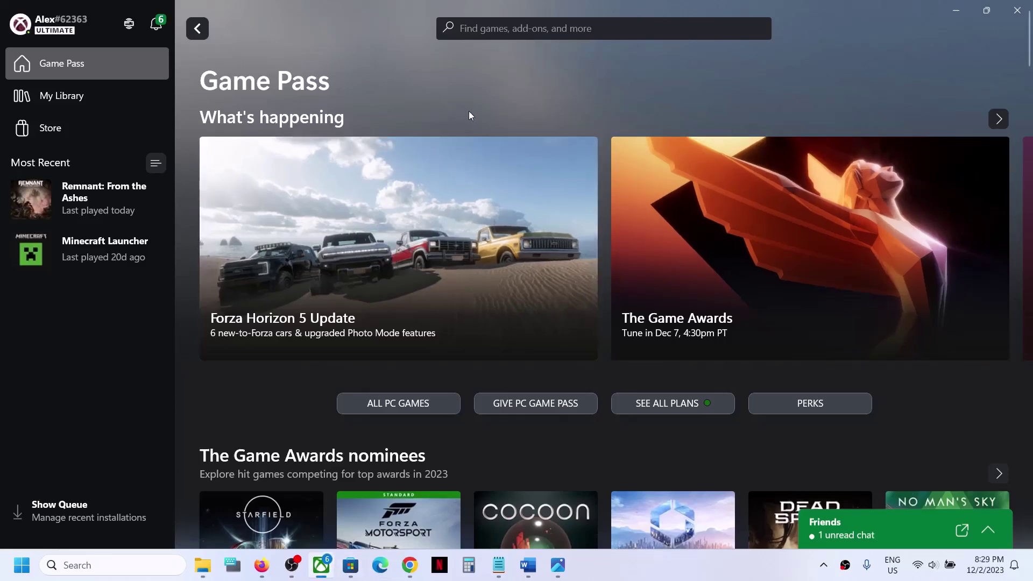
pyautogui.click(672, 575)
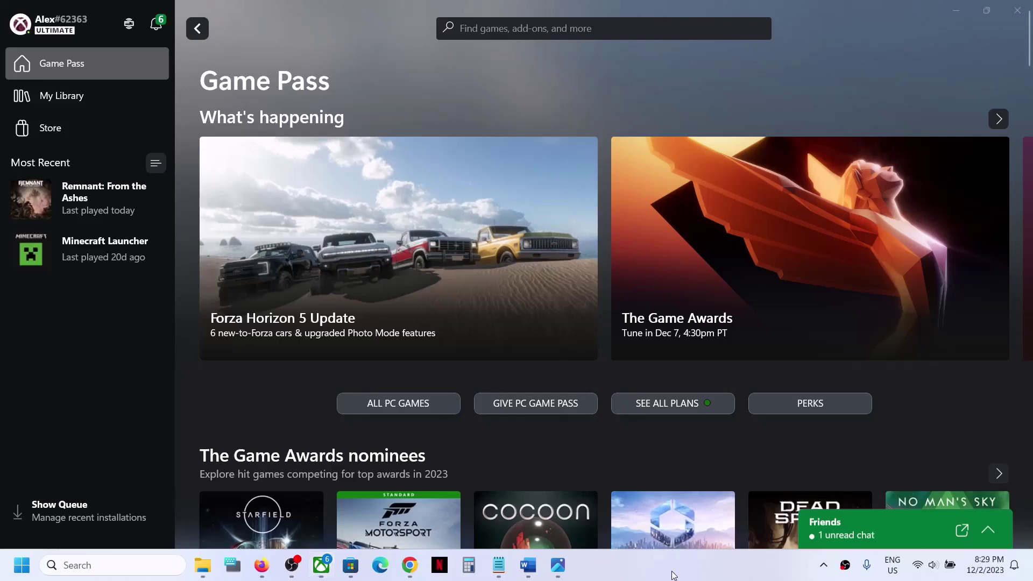